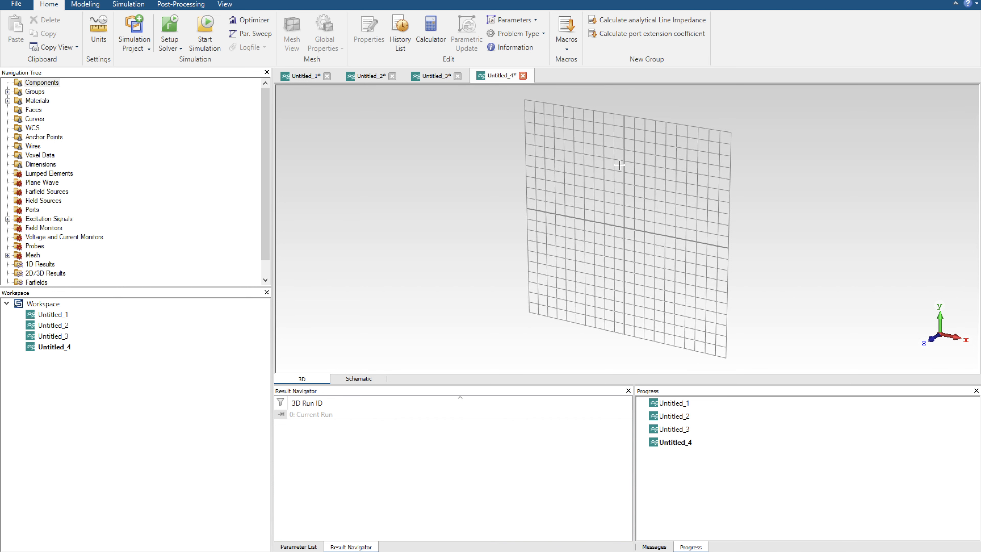
Open the schematic and place an ideal transmission line block below the existing simulation block.
left_click(368, 377)
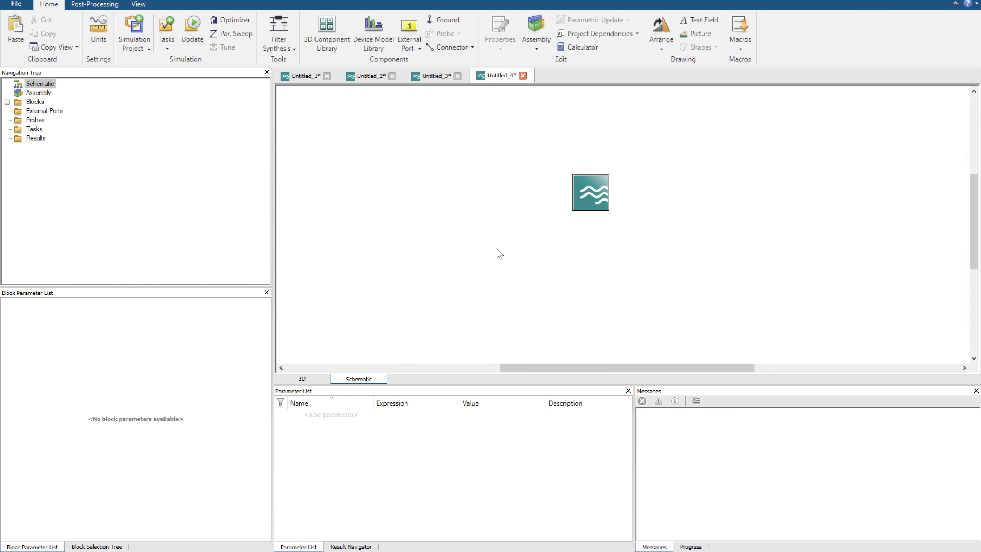
left_click(90, 547)
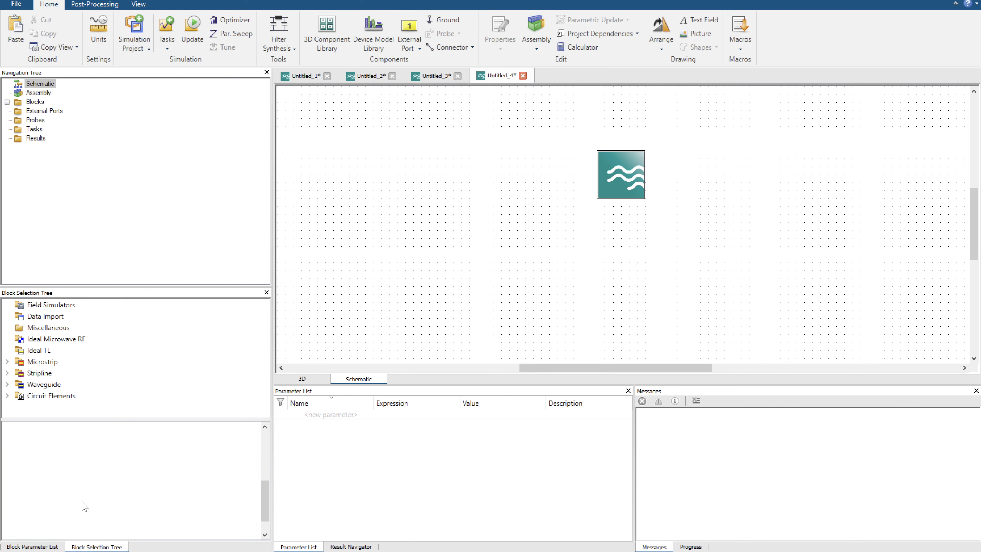
left_click(36, 352)
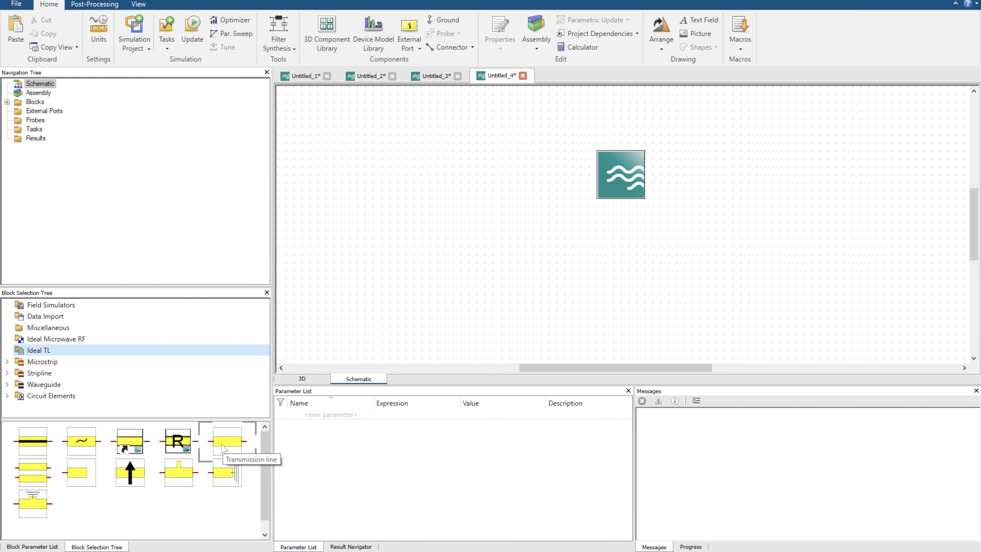
left_click_drag(222, 448, 478, 270)
Add an external port and connect it to pin 1 of the transmission line.
left_click(409, 31)
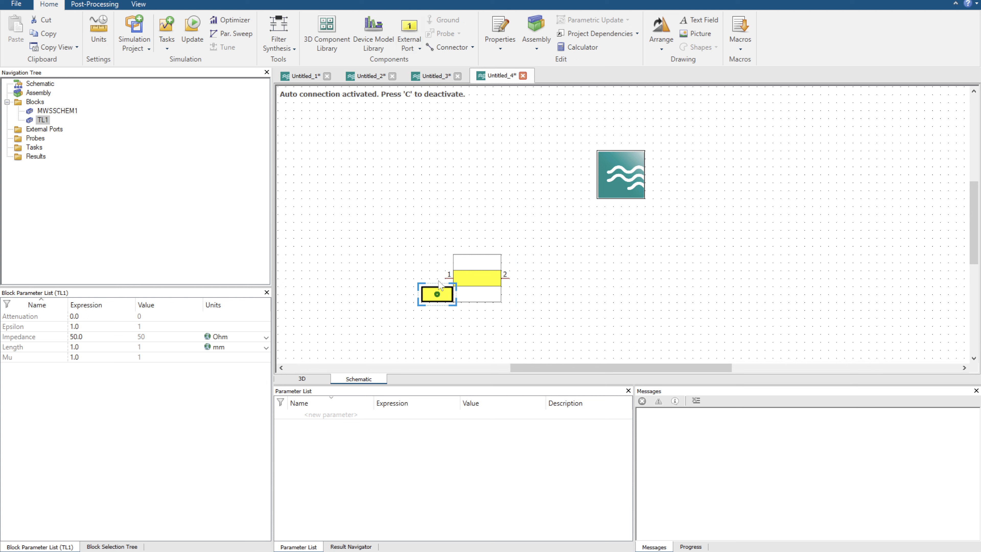
left_click(405, 286)
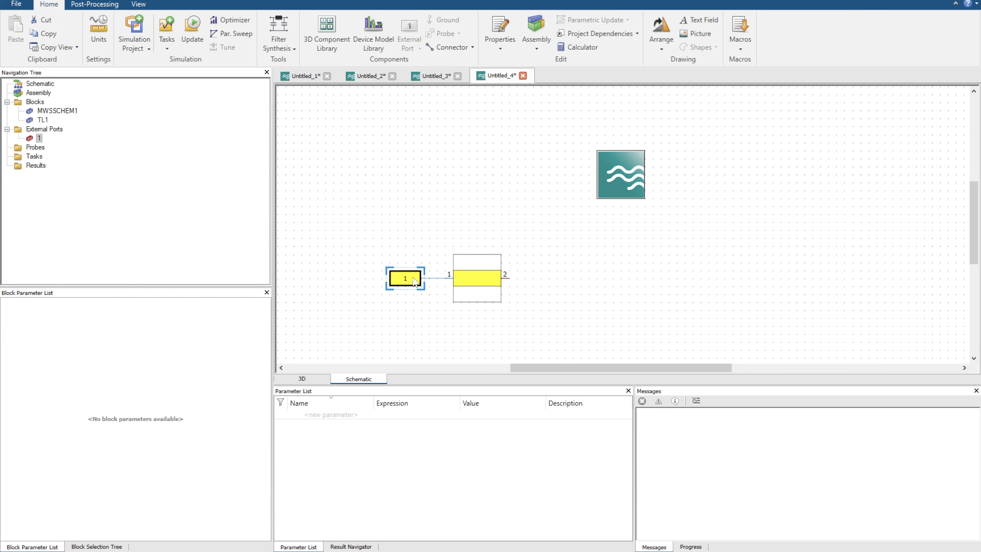
left_click(510, 277)
left_click(565, 274)
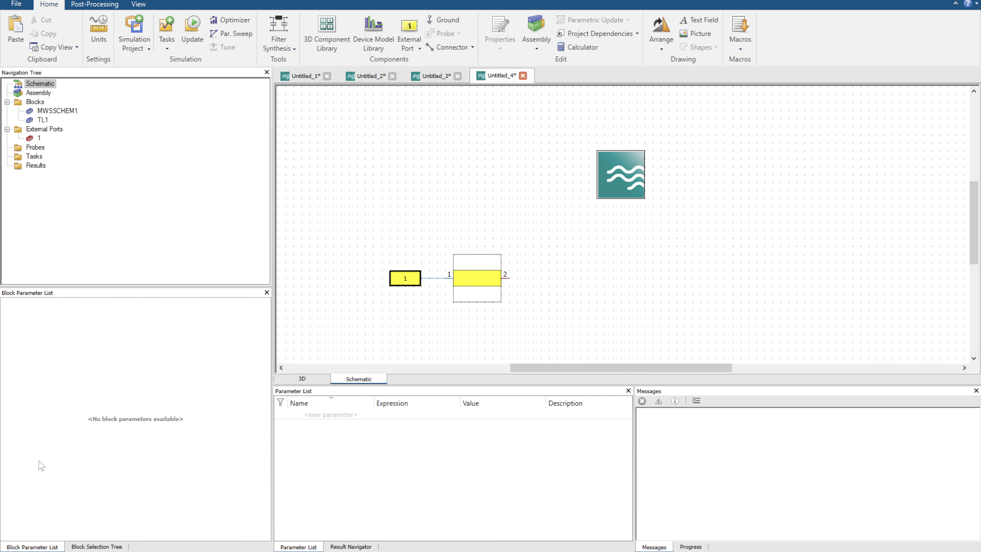
Place a resistor from the circuit elements in line with the transmission line and set its resistance to 250 Ohm.
left_click(89, 544)
left_click(50, 396)
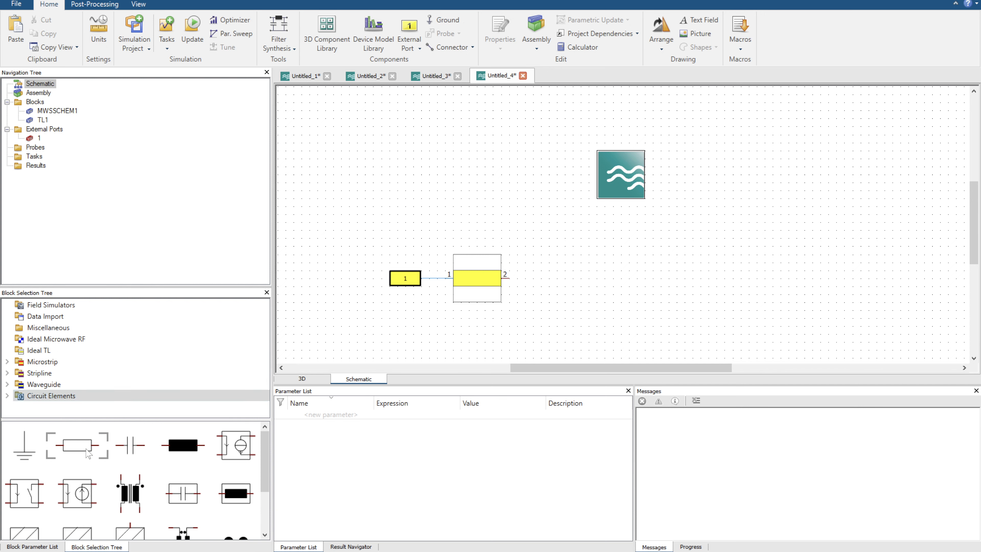
left_click_drag(373, 355, 807, 295)
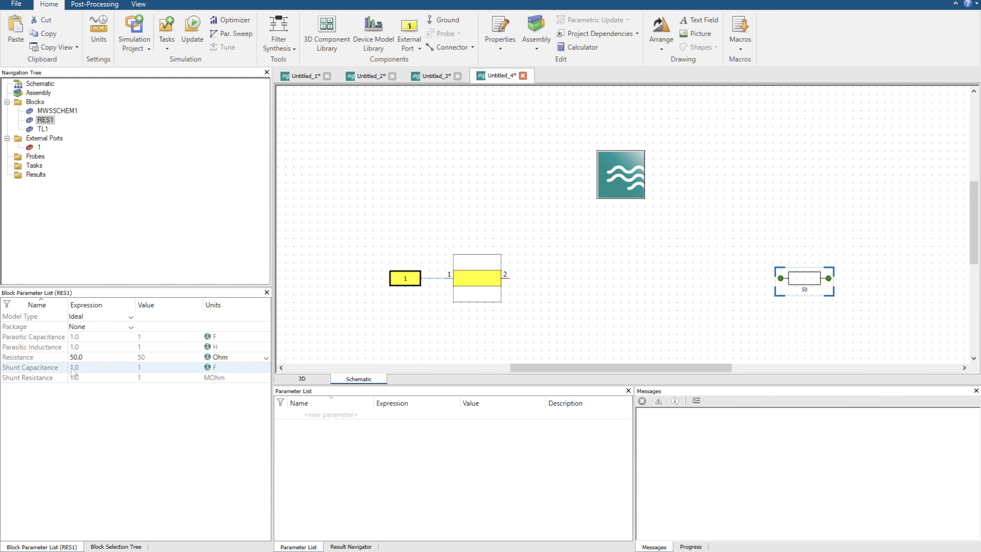
left_click(89, 356)
type("25")
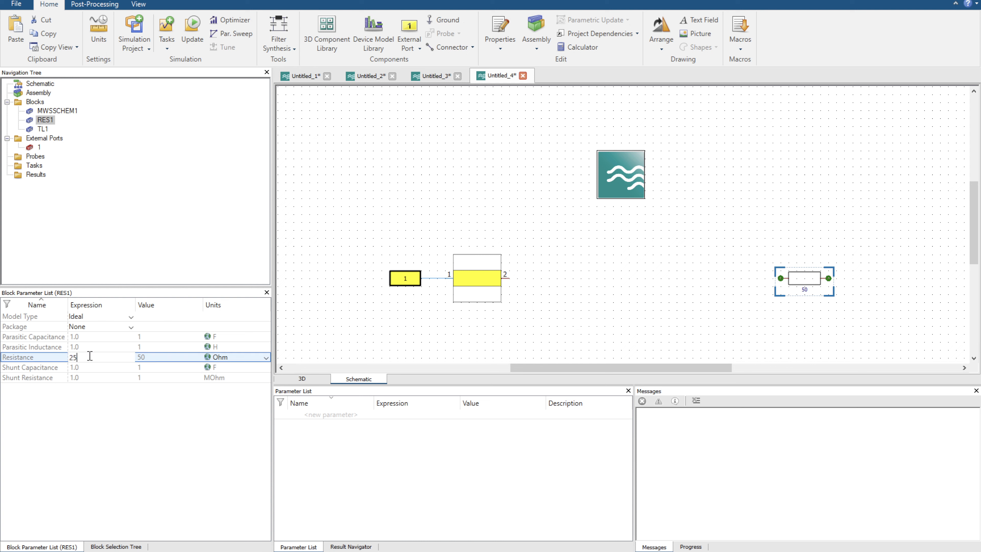
type("0")
key("Return")
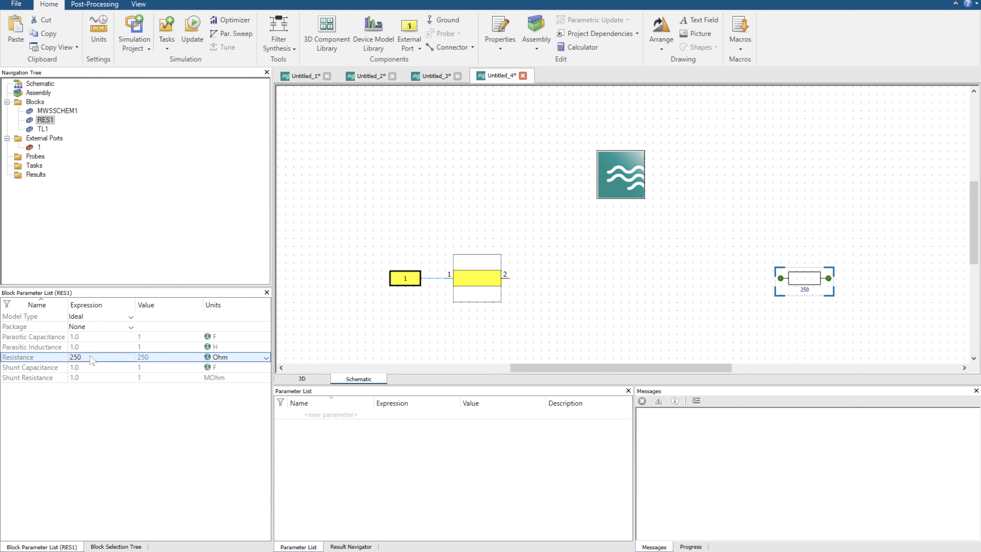
Duplicate the transmission line block twice, placing the copies between the original and the resistor.
left_click(492, 294)
key("ctrl+c")
key("ctrl+v")
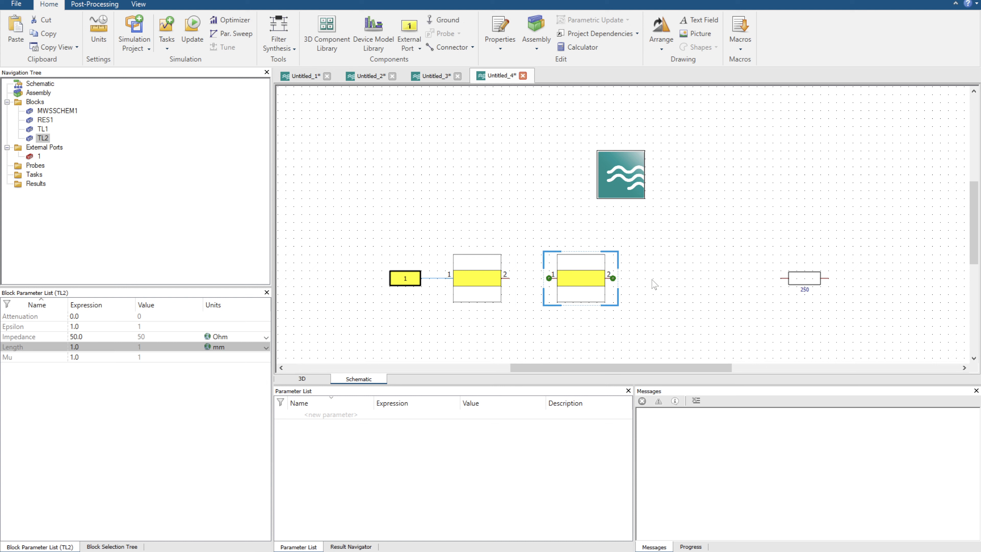
key("ctrl+v")
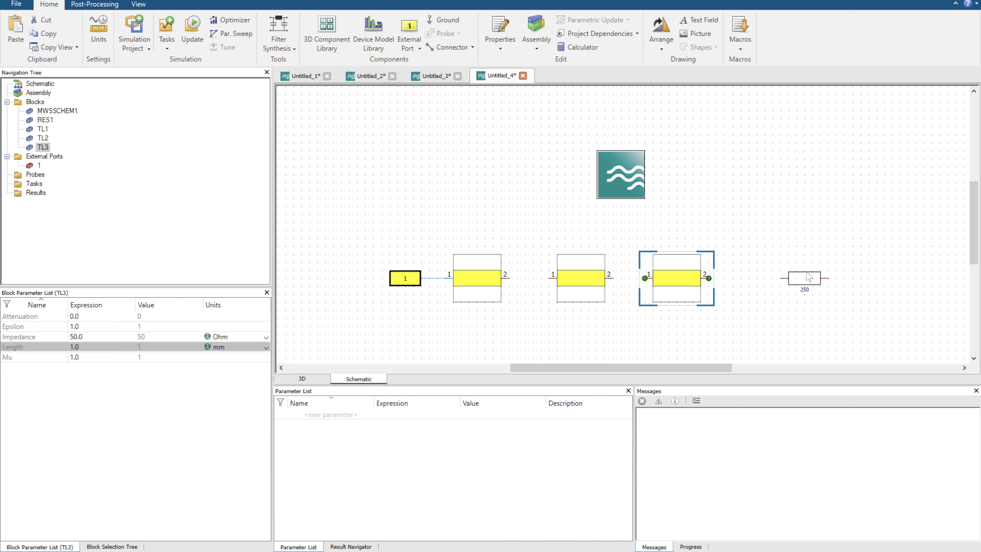
Connect the three transmission lines and the resistor in series by moving them until their pins auto-connect.
mouse_move(587, 289)
left_mouse_down()
mouse_move(547, 289)
mouse_move(586, 285)
left_mouse_up()
mouse_move(671, 277)
left_mouse_down()
mouse_move(640, 277)
mouse_move(663, 276)
left_mouse_up()
left_click_drag(796, 280, 736, 287)
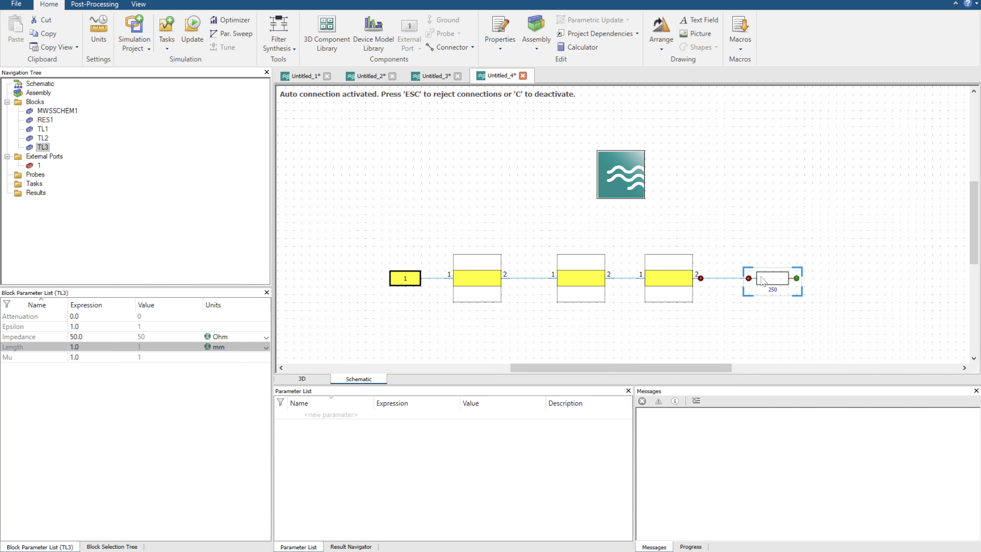
Add a rotated ground element and connect it to the resistor's free pin.
key("g")
key("l")
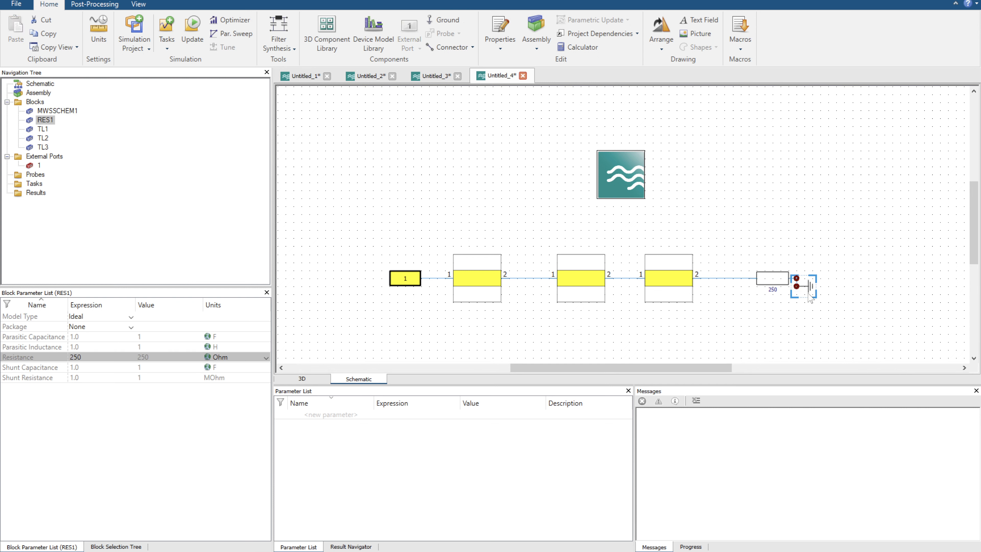
left_click(811, 309)
Create an S-Parameters simulation task with Fmax 10 and 10001 samples.
left_click(407, 280)
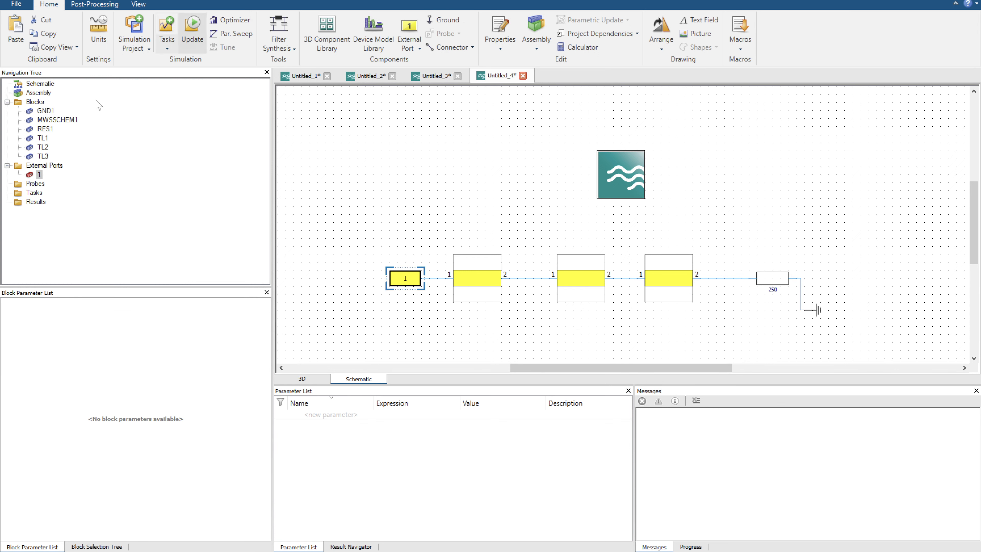
left_click(166, 27)
left_click(454, 157)
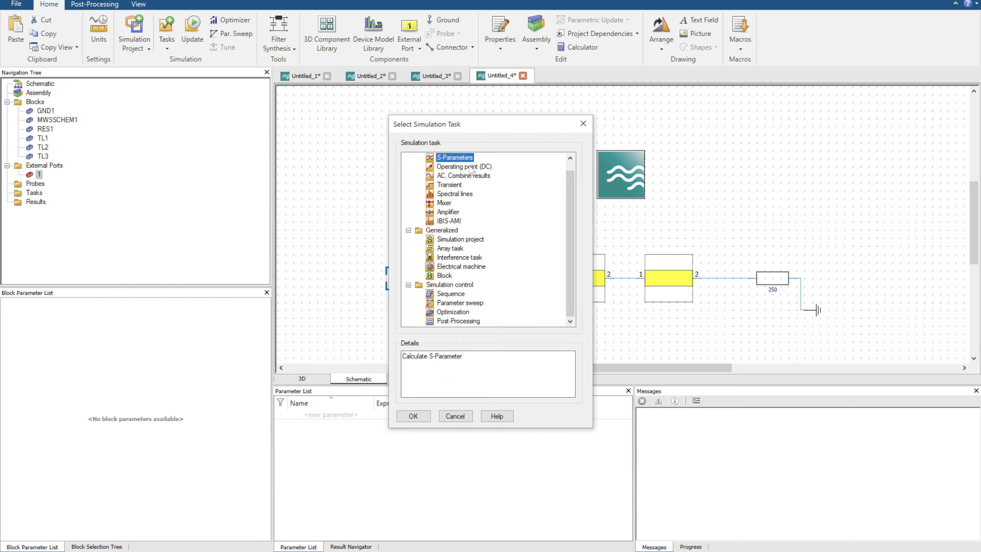
left_click(424, 417)
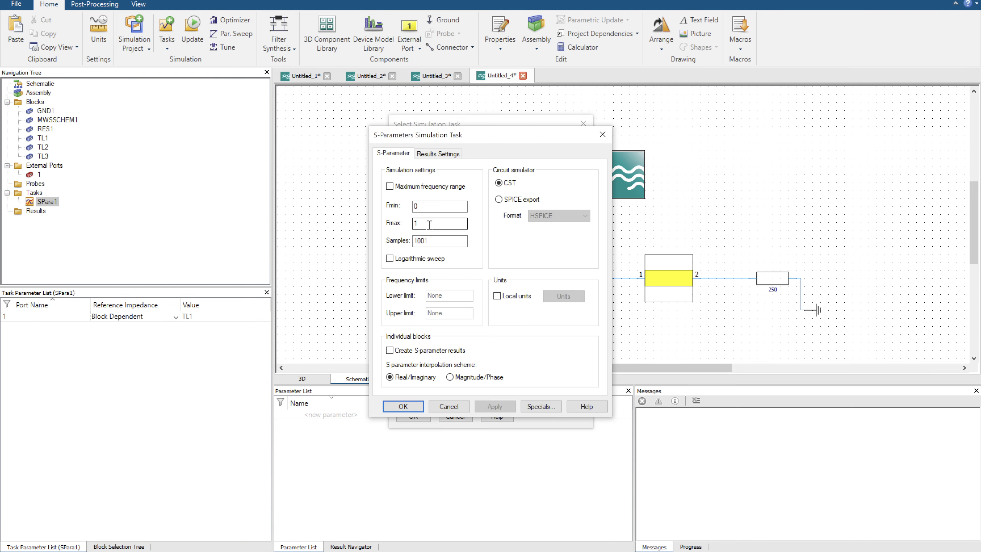
left_click(428, 225)
type("0")
left_click(417, 241)
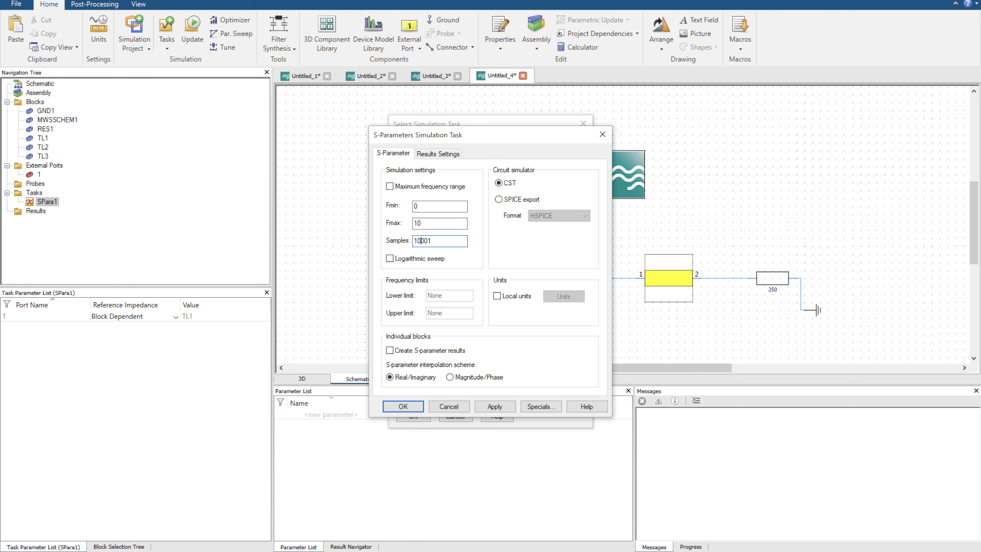
left_click(403, 406)
Parameterize the impedance of the first transmission line (TL1) as imp_1 with a value of 50.
left_click(468, 292)
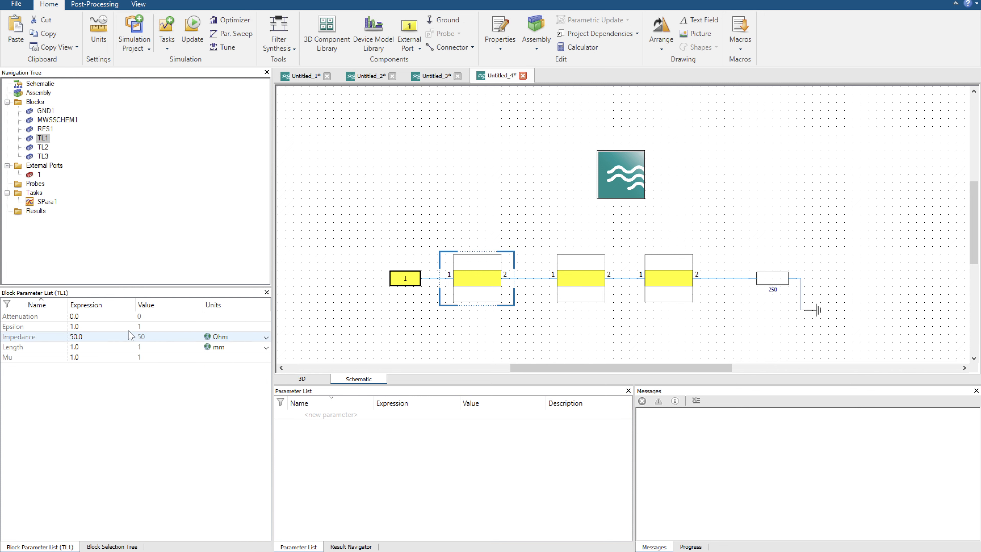
left_click(581, 288)
left_click(675, 284)
left_click(581, 282)
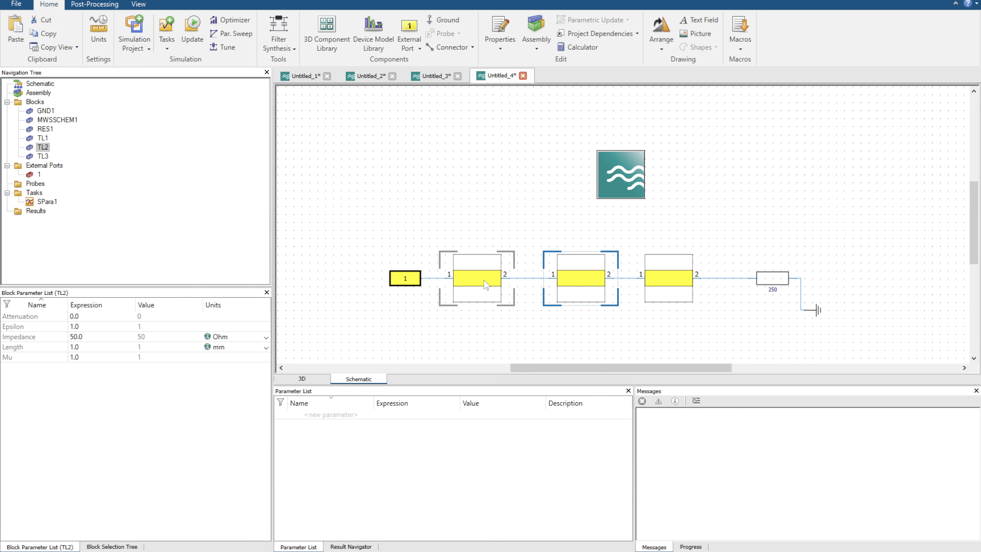
left_click(477, 282)
double_click(83, 337)
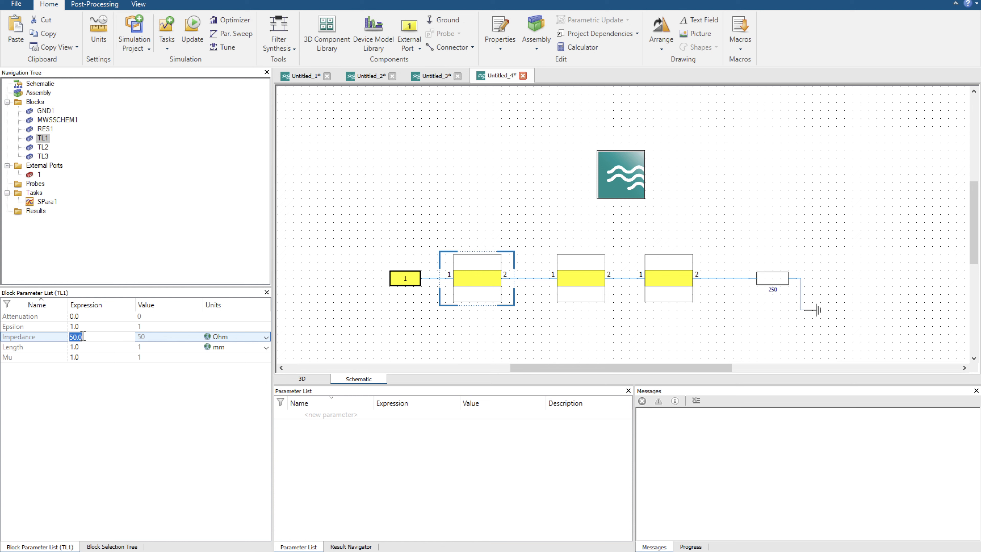
type("imp_1")
key("Return")
type("5")
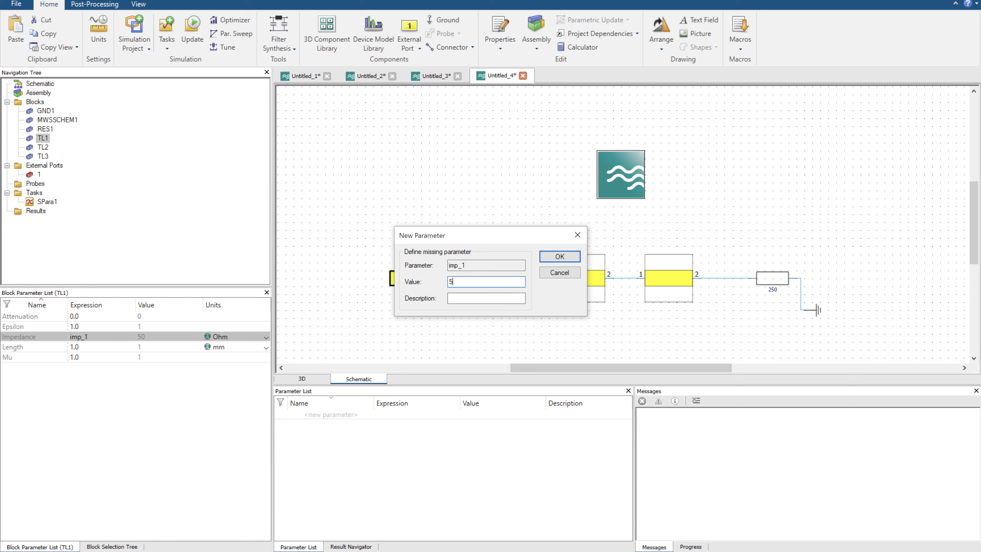
type("0")
key("Return")
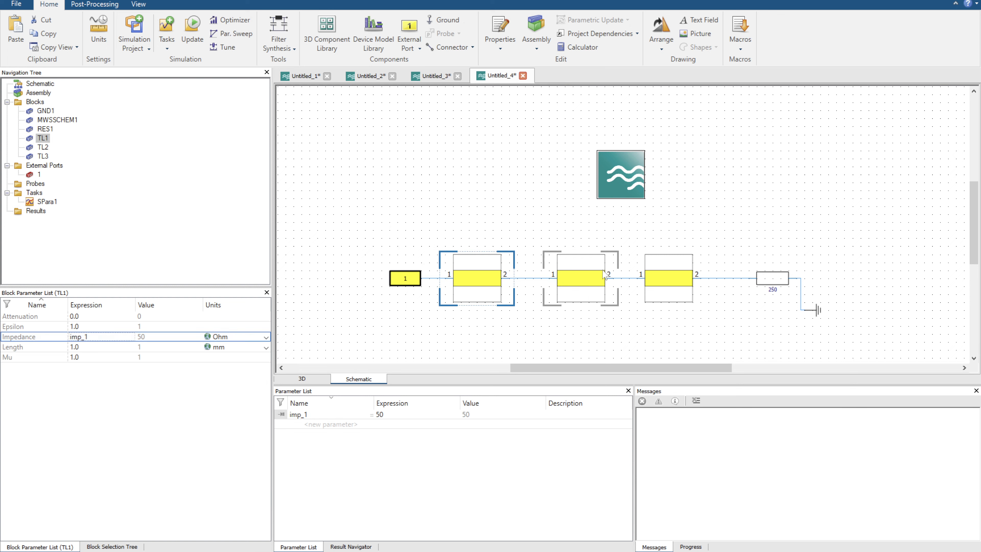
Parameterize the impedance of the middle transmission line (TL2) as imp_2 with a value of 50.
left_click(579, 279)
left_click(76, 335)
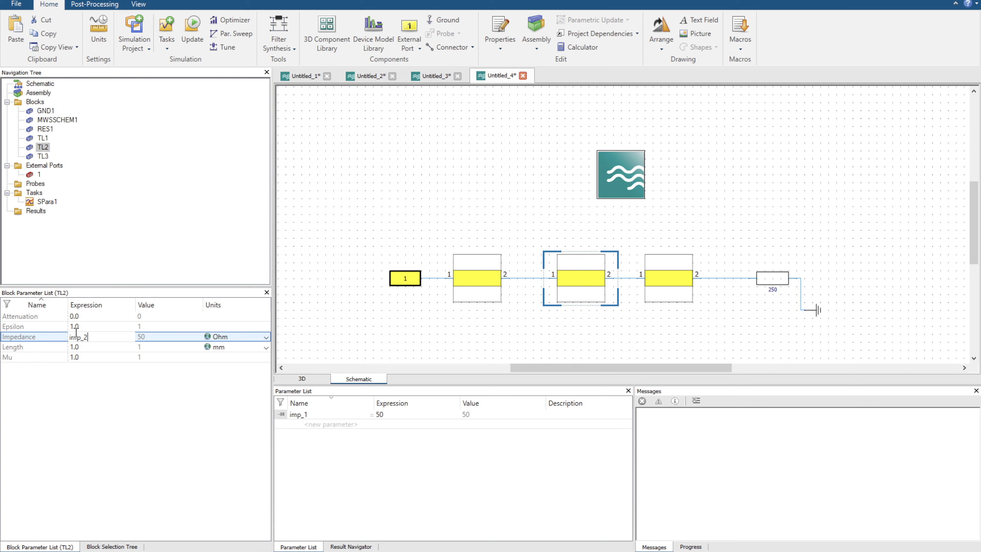
key("Return")
type("50")
key("Return")
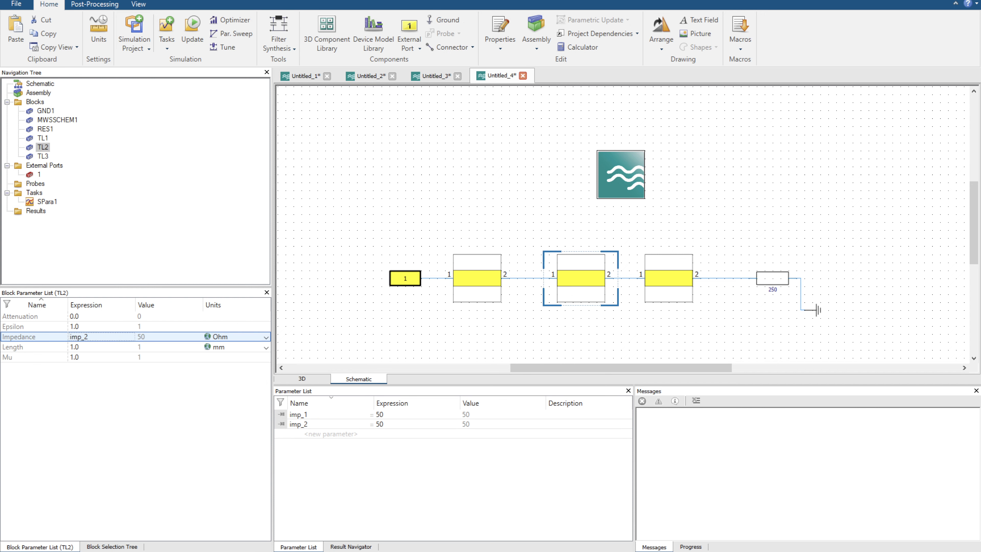
Parameterize the impedance of the third transmission line (TL3) as imp_3 with a value of 50.
left_click(655, 280)
left_click(77, 338)
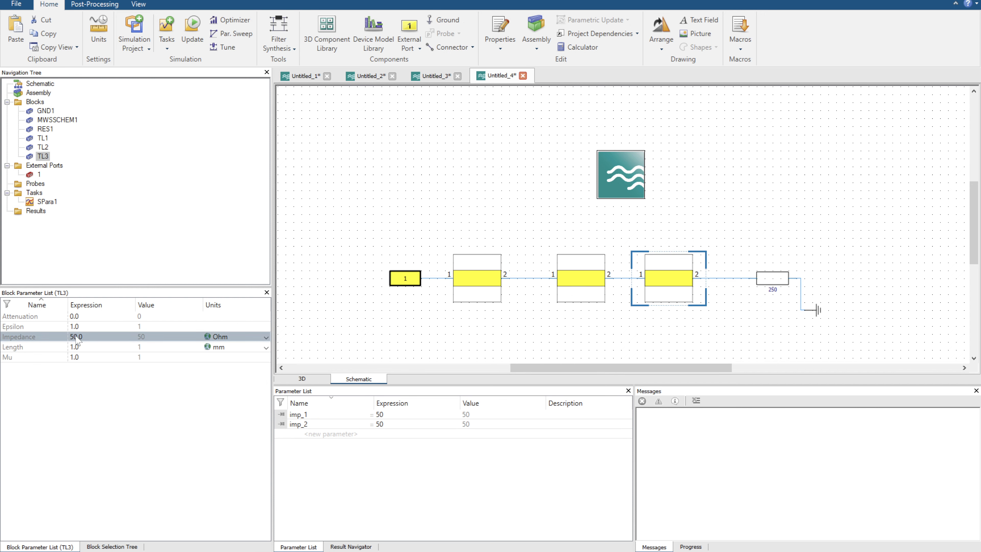
left_click(78, 338)
type("imp_3")
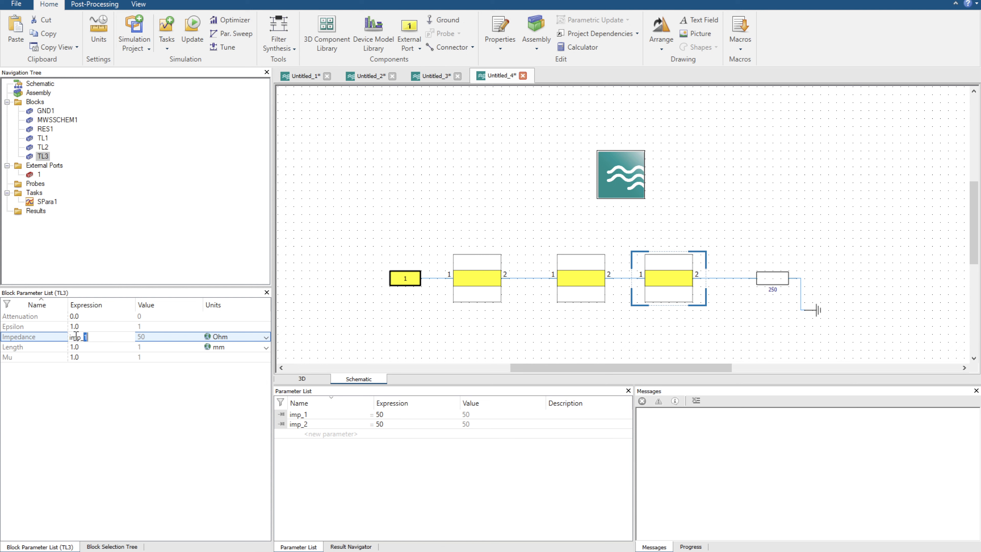
key("Return")
type("5")
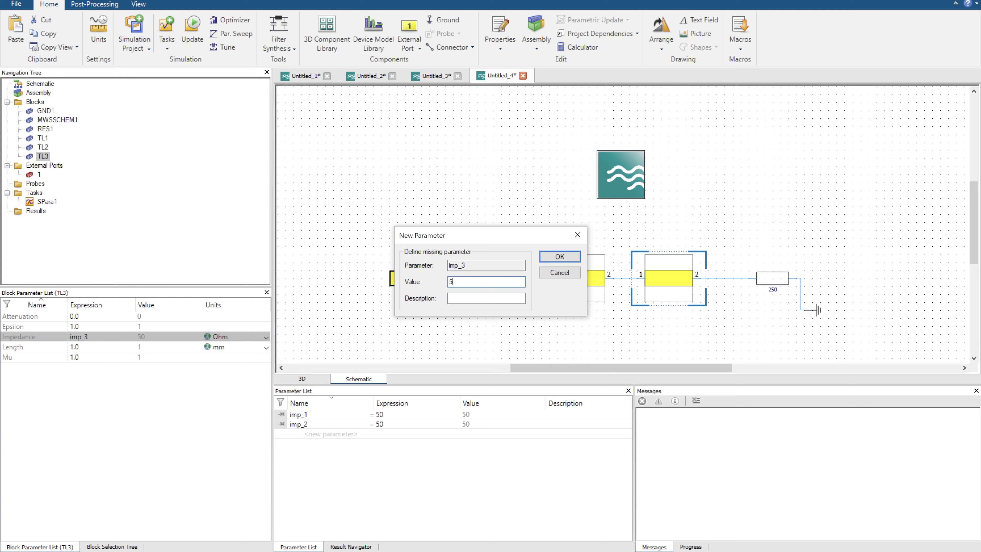
type("0")
key("Return")
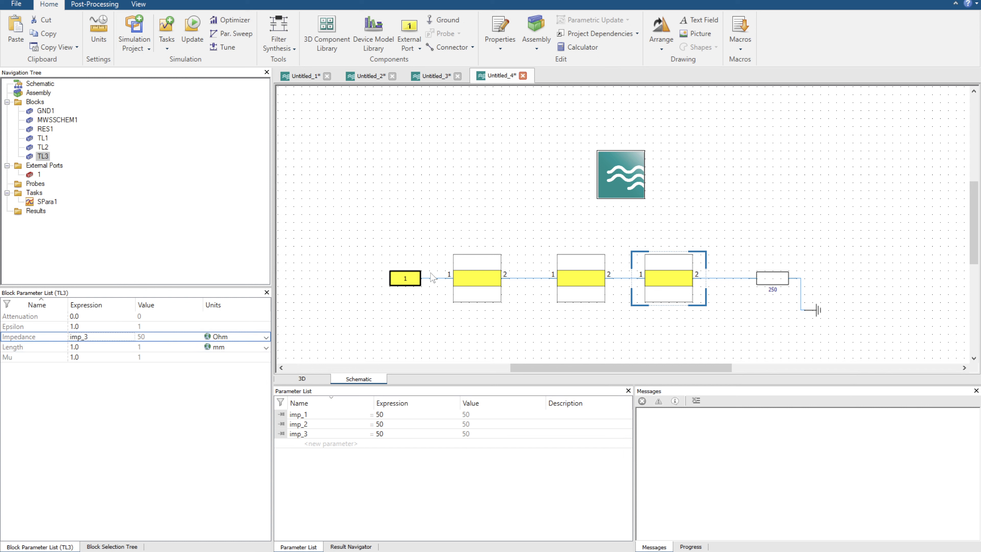
Parameterize the length of the first transmission line (TL1) as qwl with a value of 5.
left_click(461, 276)
double_click(91, 346)
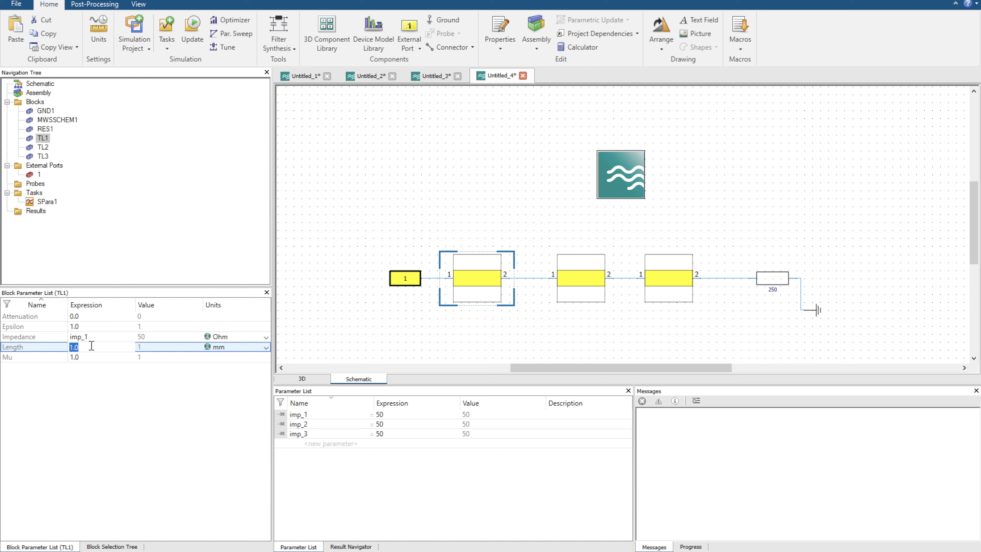
type("qwl")
key("Return")
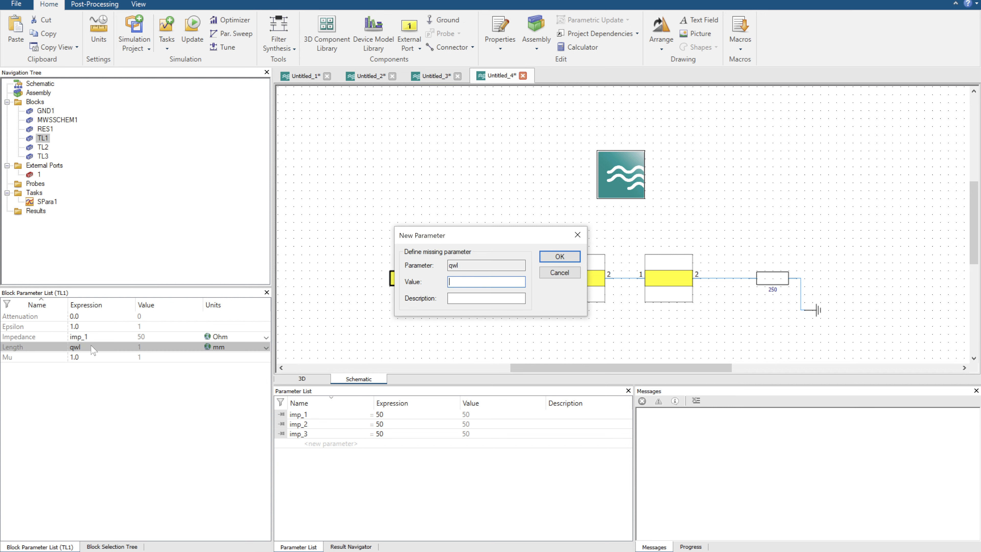
type("5")
key("Return")
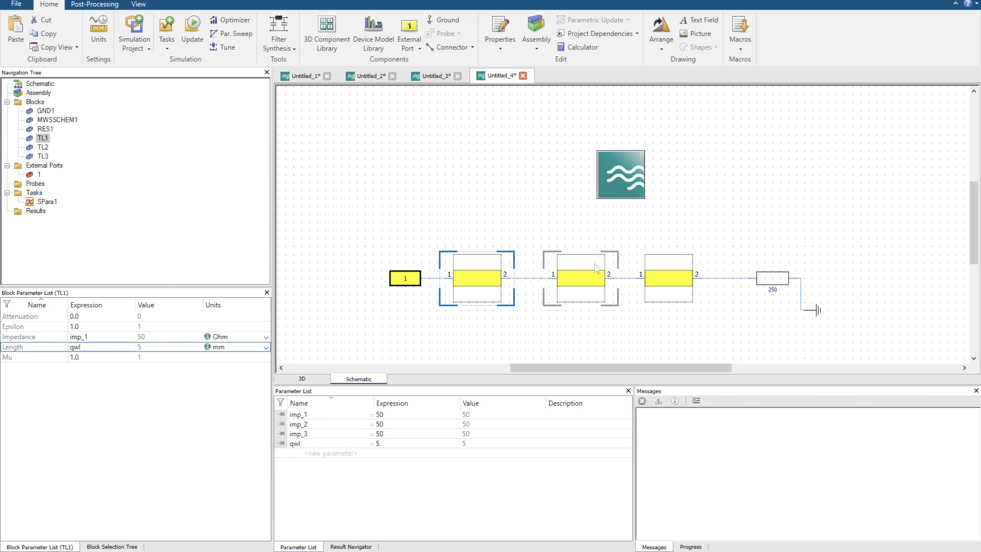
Set the length of the middle transmission line (TL2) to the parameter qwl.
left_click(597, 268)
left_click(113, 347)
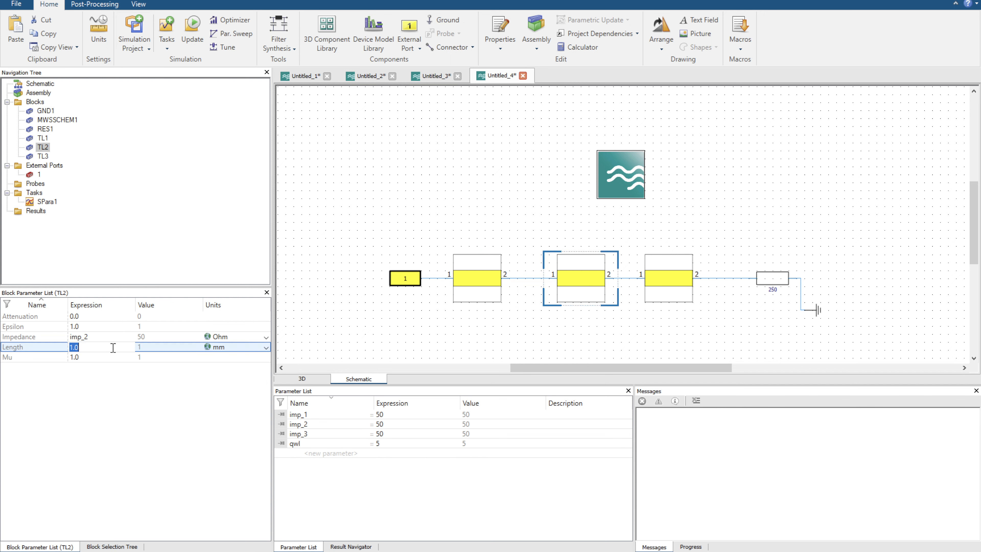
type("qwl")
key("Return")
Set the length of the third transmission line (TL3) to the parameter qwl.
left_click(665, 277)
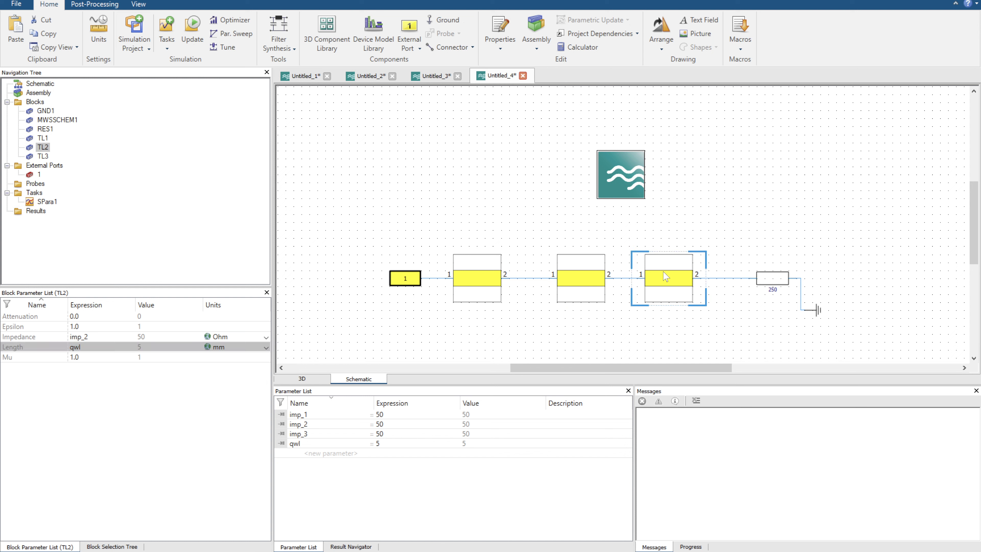
left_click(117, 347)
type("qwl")
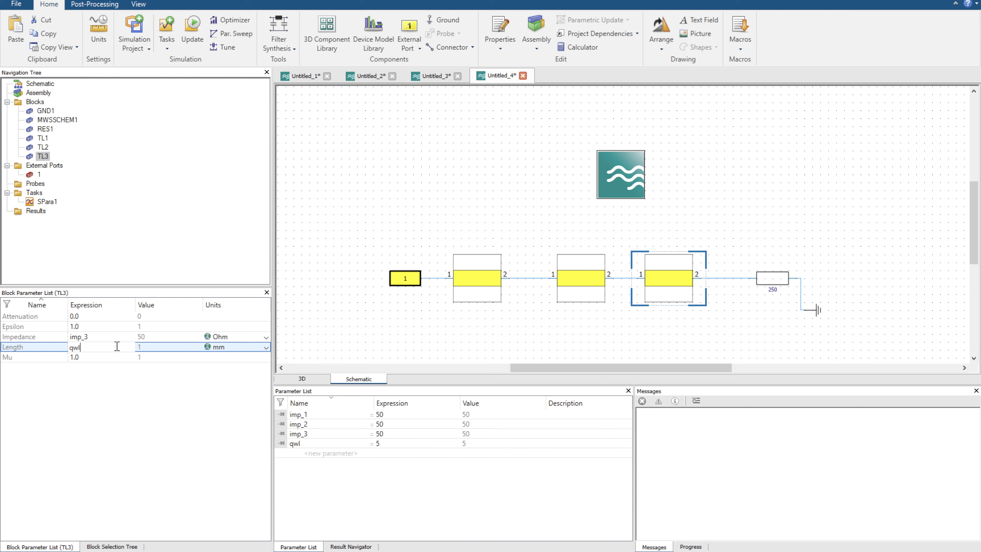
key("Return")
Set the epsilon of the first transmission line (TL1) to 6.8.
left_click(479, 275)
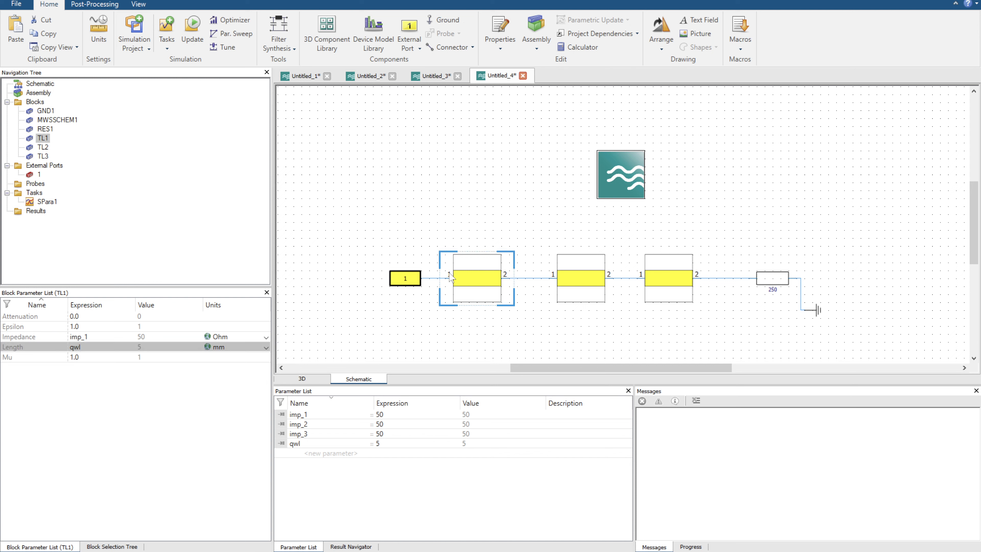
left_click(81, 326)
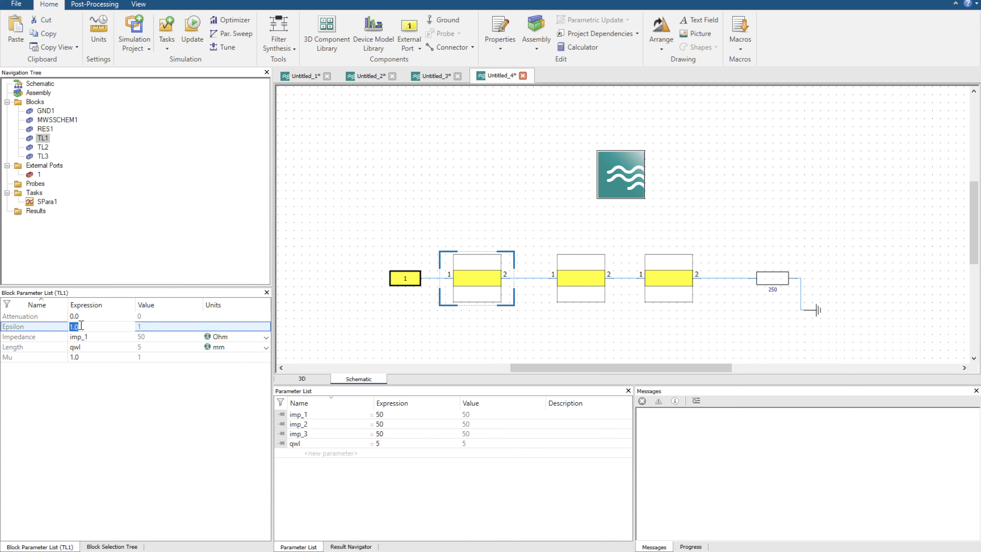
type("6.8")
key("Return")
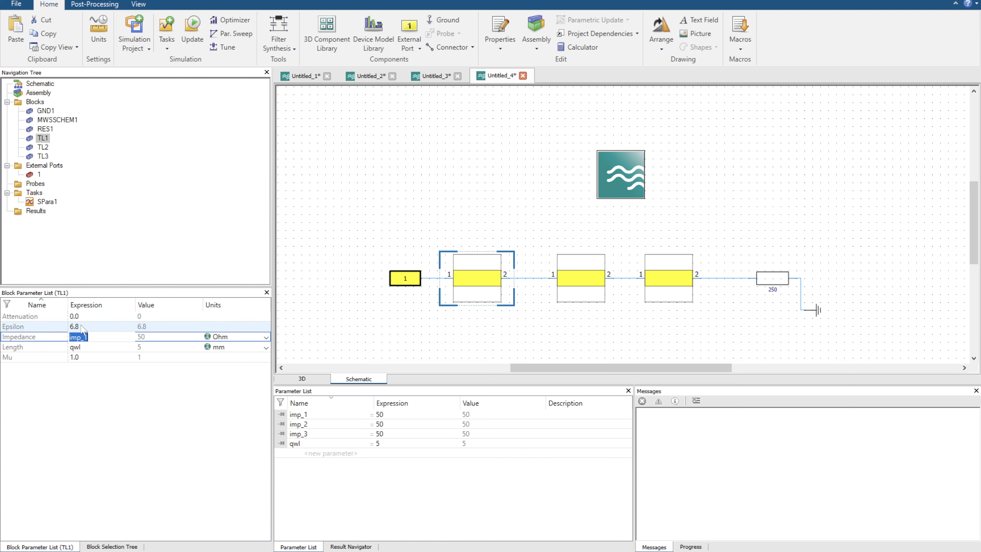
Copy the epsilon value 6.8 from TL1 to the middle (TL2) and third (TL3) transmission lines.
left_click(71, 326)
key("ctrl+c")
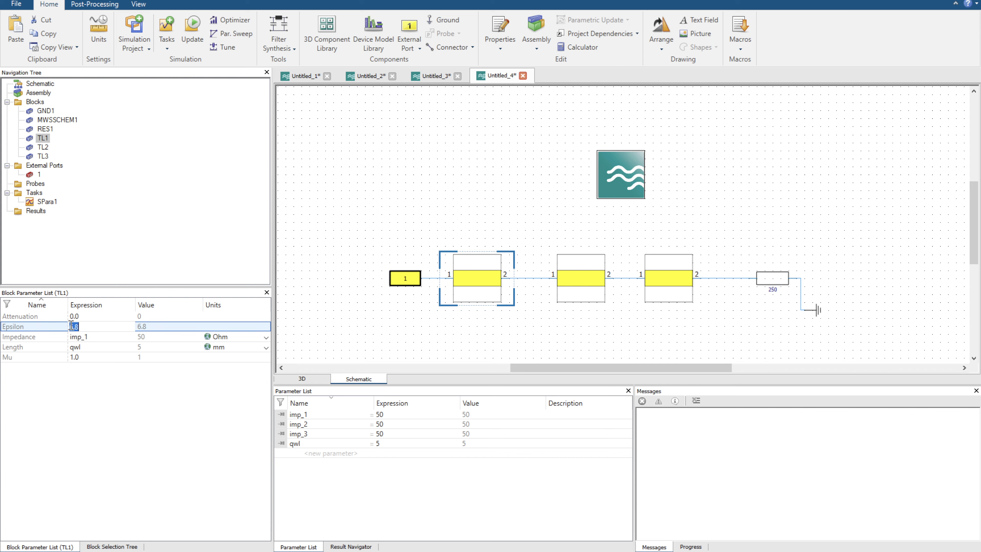
left_click(597, 296)
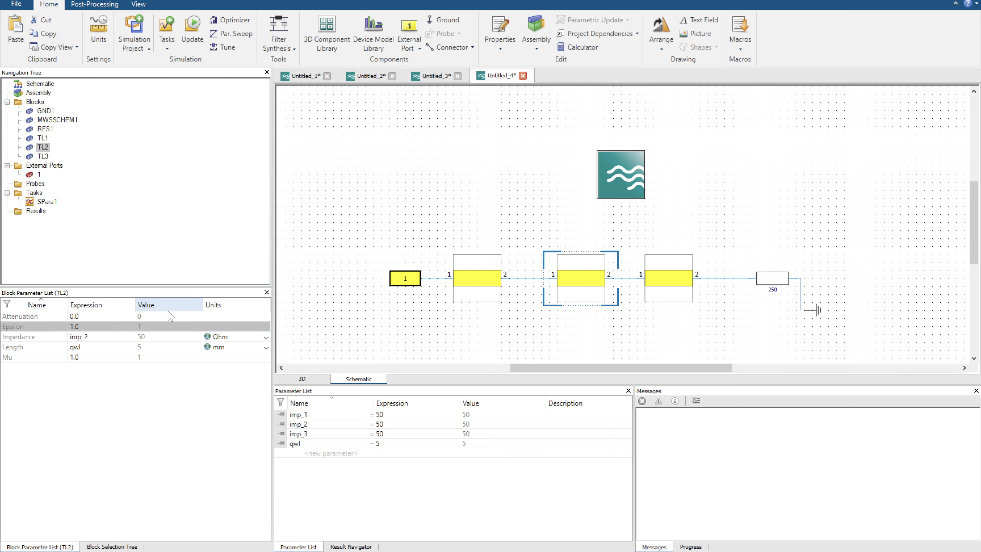
left_click(96, 327)
key("ctrl+v")
left_click(672, 296)
left_click(108, 327)
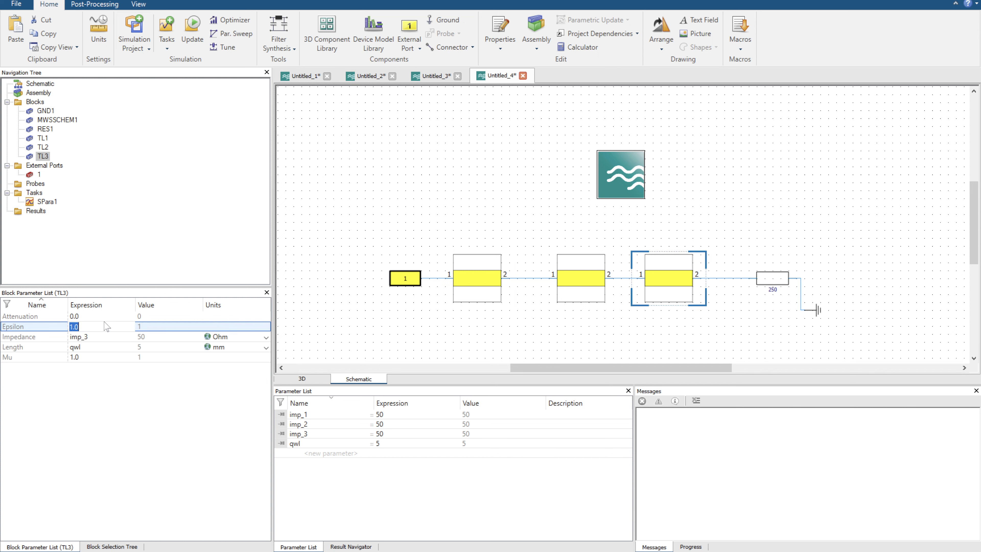
key("ctrl+v")
key("Return")
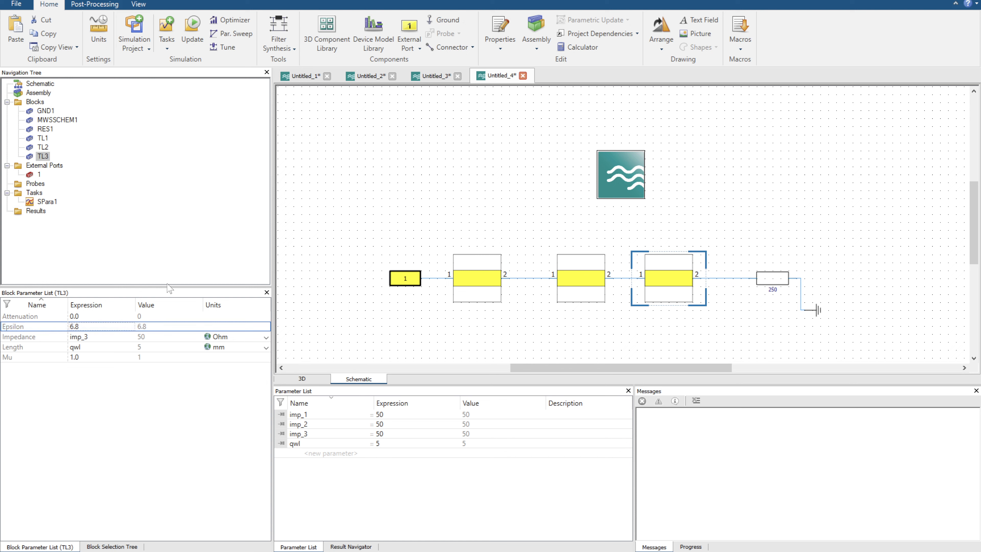
Set the reference impedance type of port 1 in the SPara1 task to Constant.
left_click(49, 202)
left_click(176, 319)
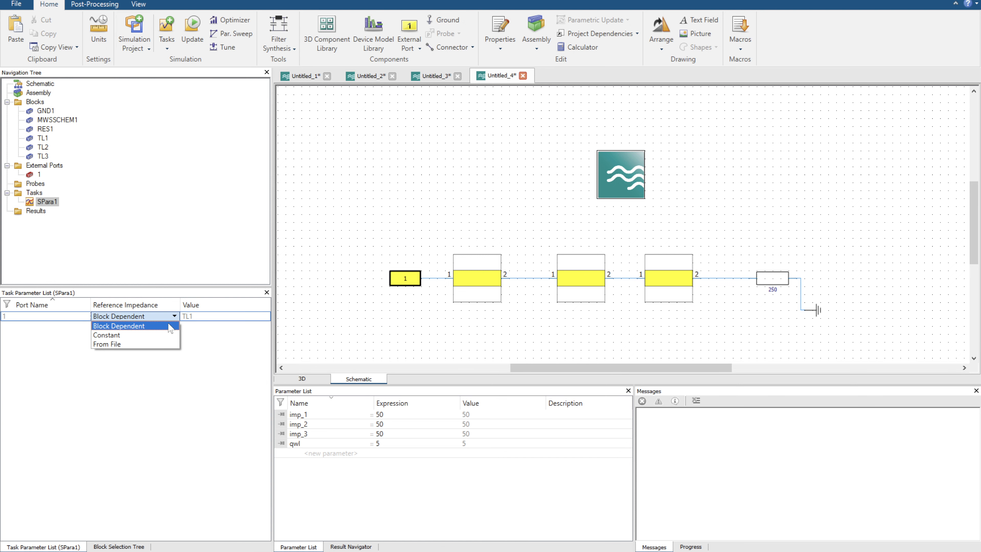
left_click(157, 333)
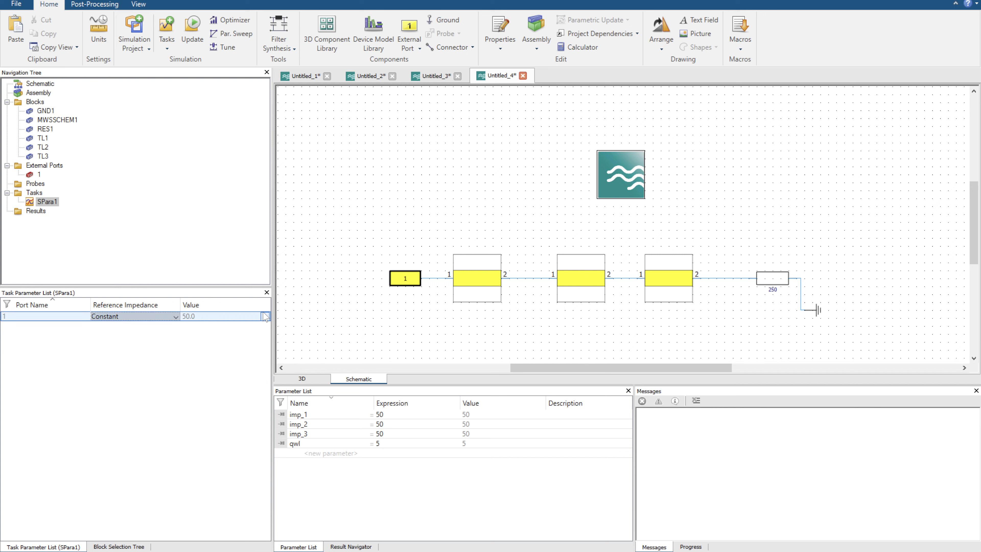
Move the first and third transmission lines closer to the middle one in the schematic.
left_click_drag(485, 275, 510, 273)
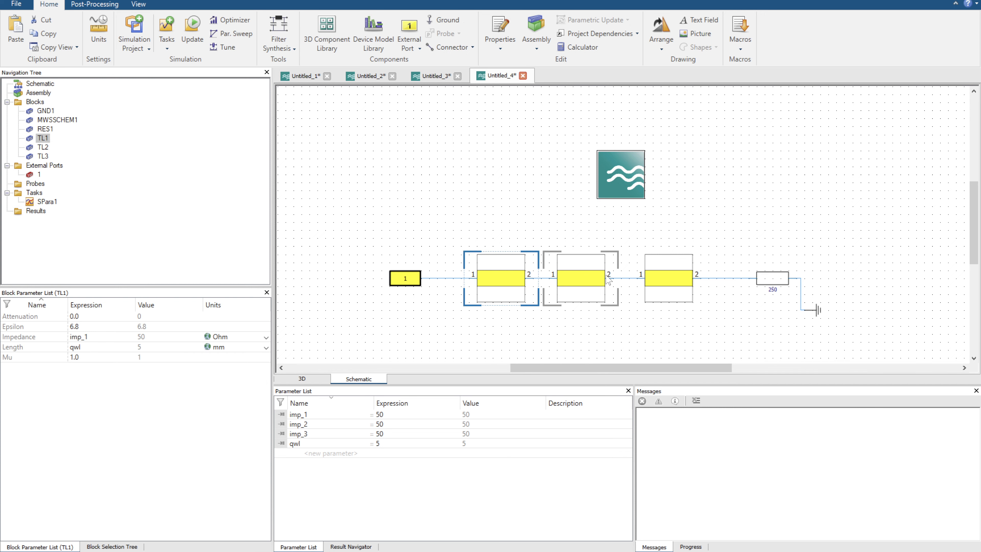
left_click_drag(667, 278, 660, 277)
left_click(782, 278)
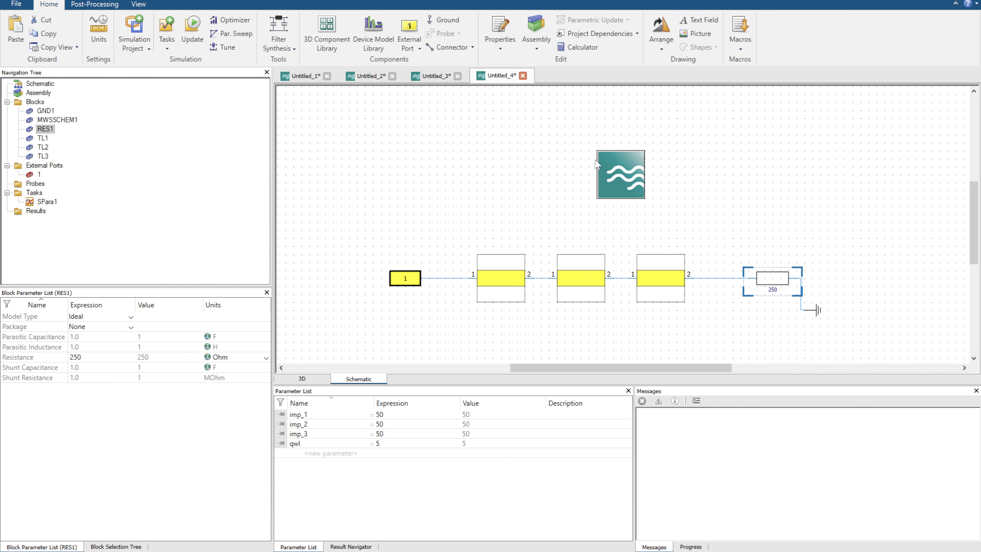
Run the SPara1 simulation task and display its S-Parameters magnitude plot.
left_click(193, 31)
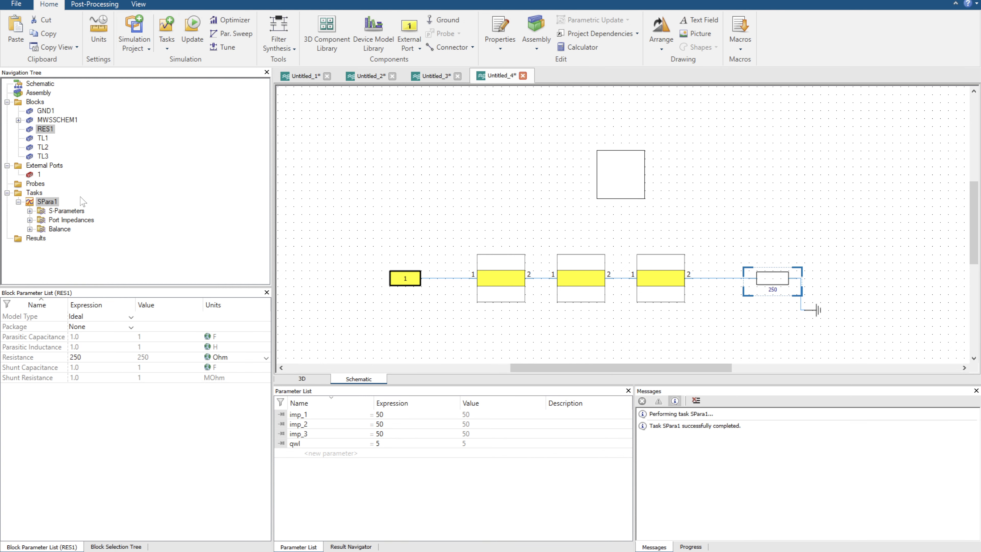
left_click(80, 211)
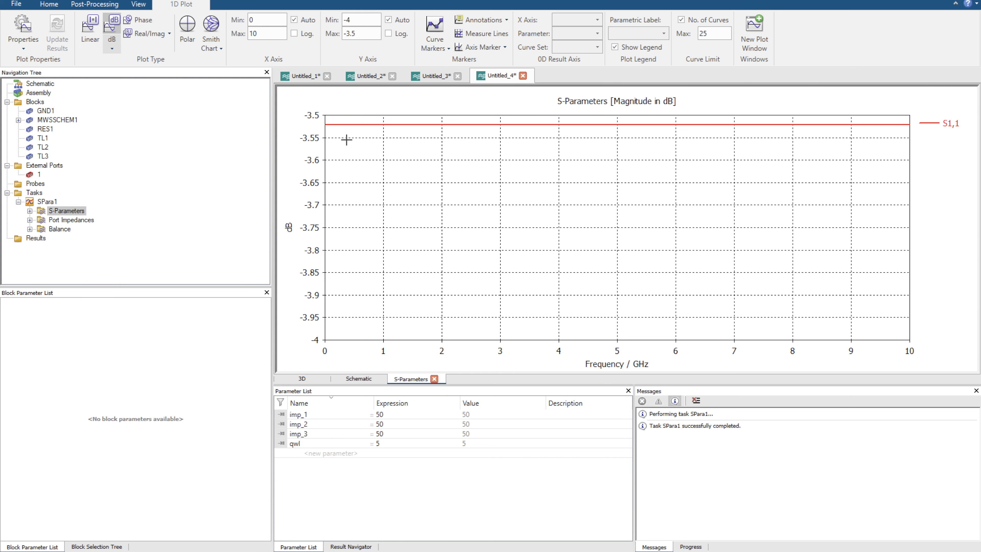
scroll(636, 241, "up", 2)
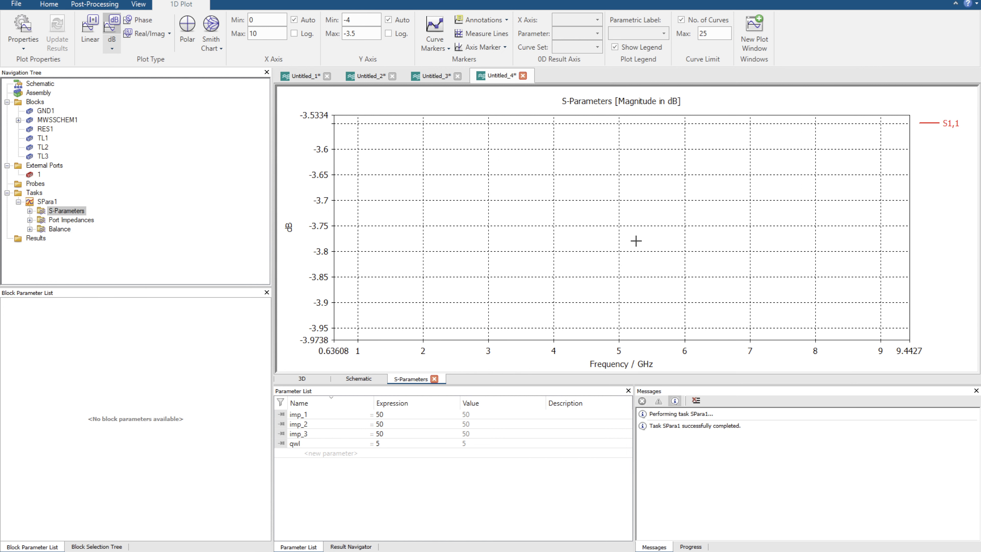
scroll(636, 241, "down", 2)
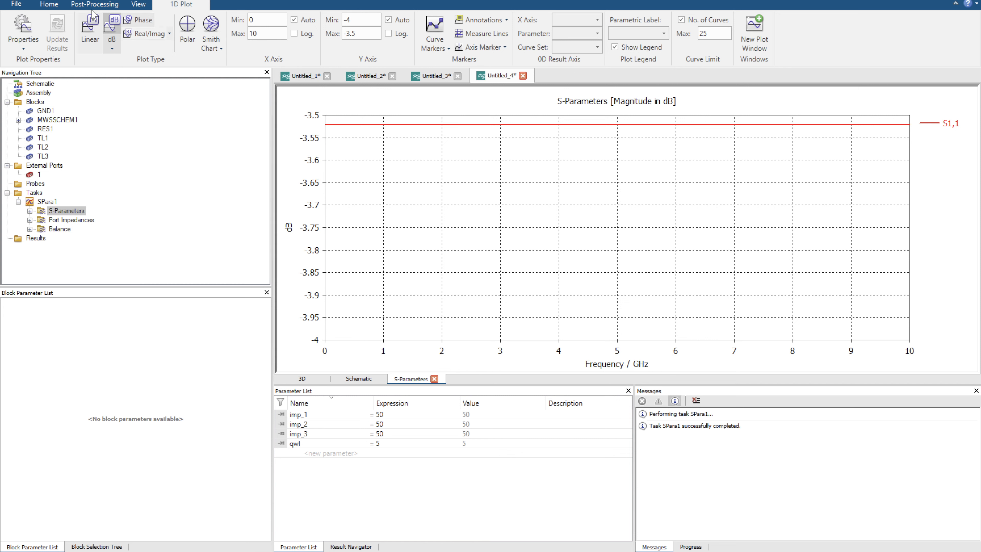
Open the parameter tuner and start editing the minimum of imp_3.
left_click(48, 4)
left_click(227, 47)
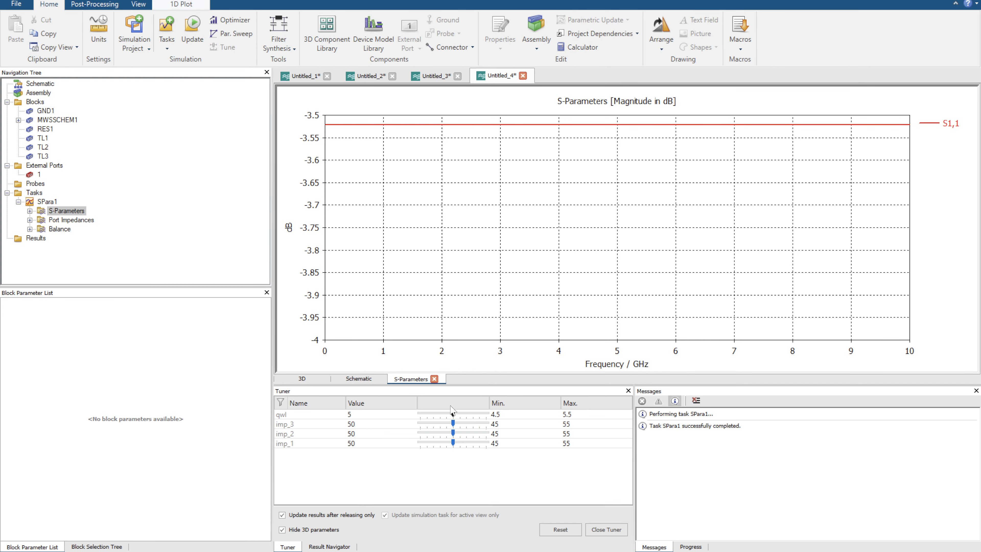
double_click(509, 425)
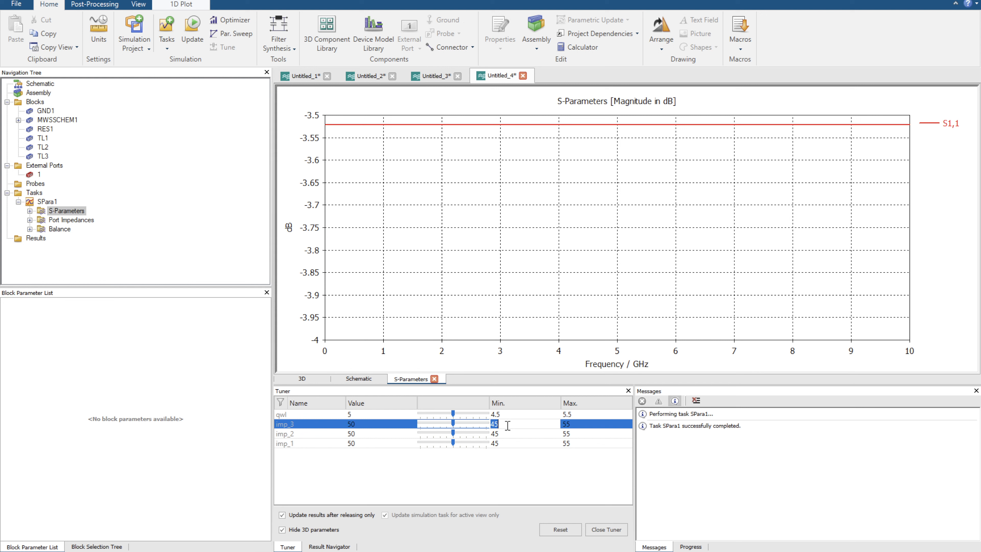
Return to the schematic and spread the three transmission lines evenly between port 1 and the 250 Ohm resistor.
left_click(358, 379)
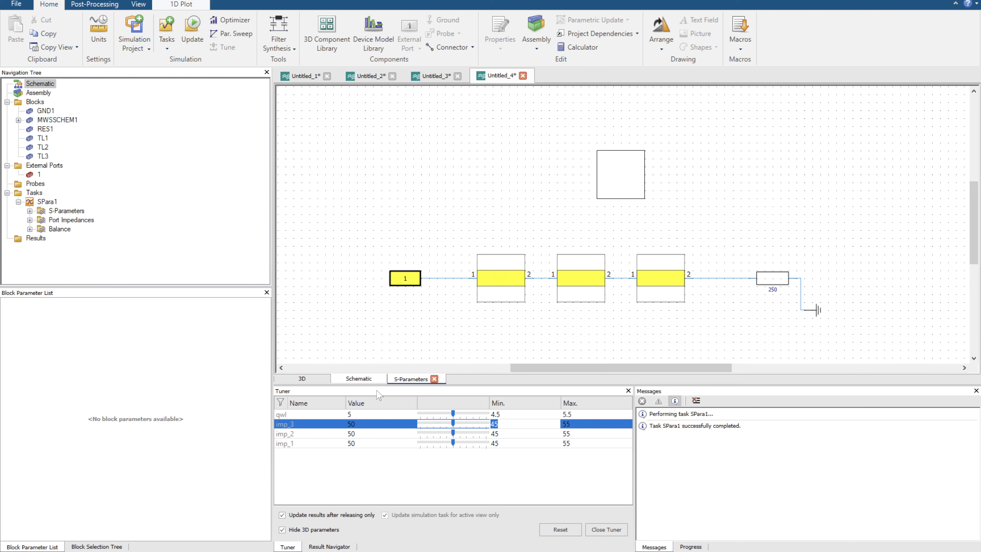
left_click(407, 282)
left_click(787, 275)
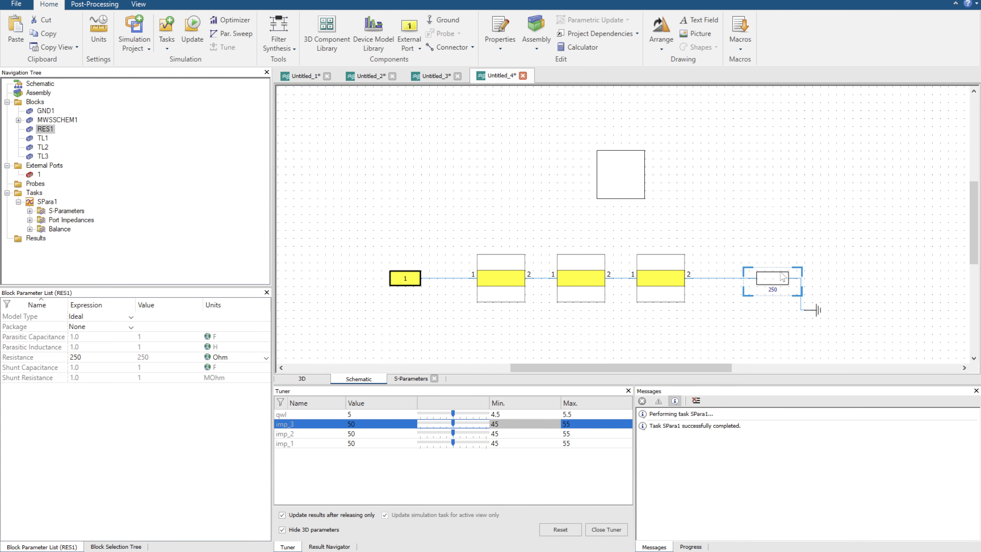
left_click(517, 275)
left_click(394, 281)
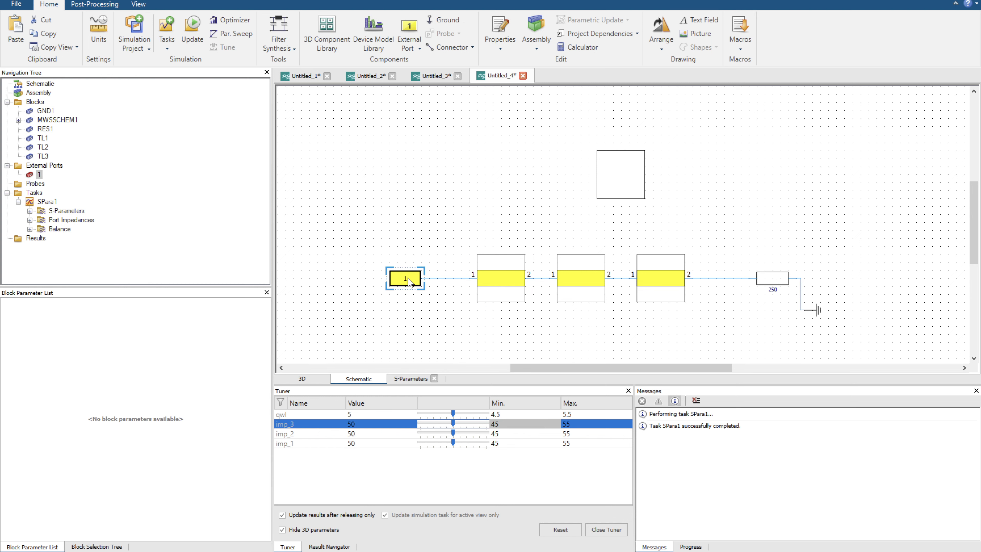
left_click_drag(515, 276, 508, 277)
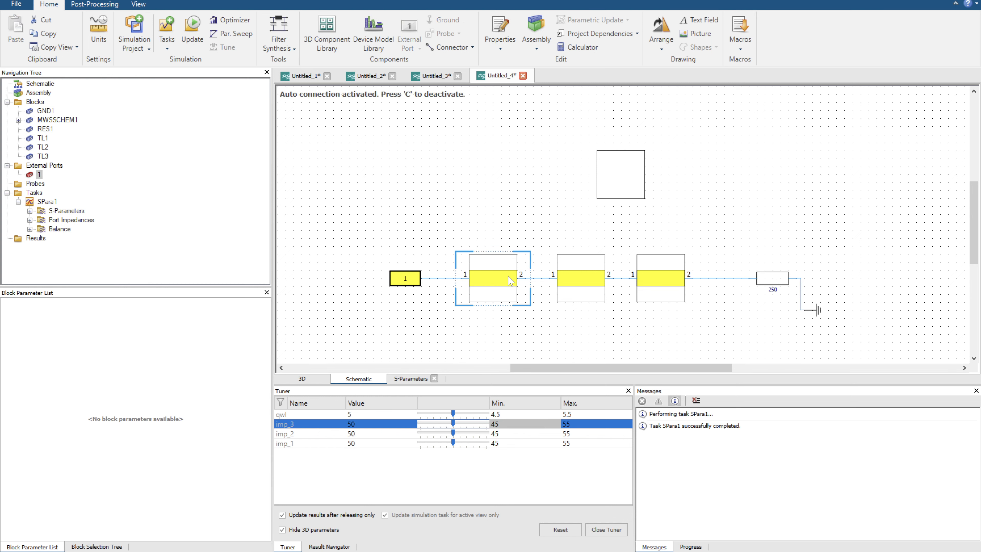
left_click_drag(580, 278, 587, 278)
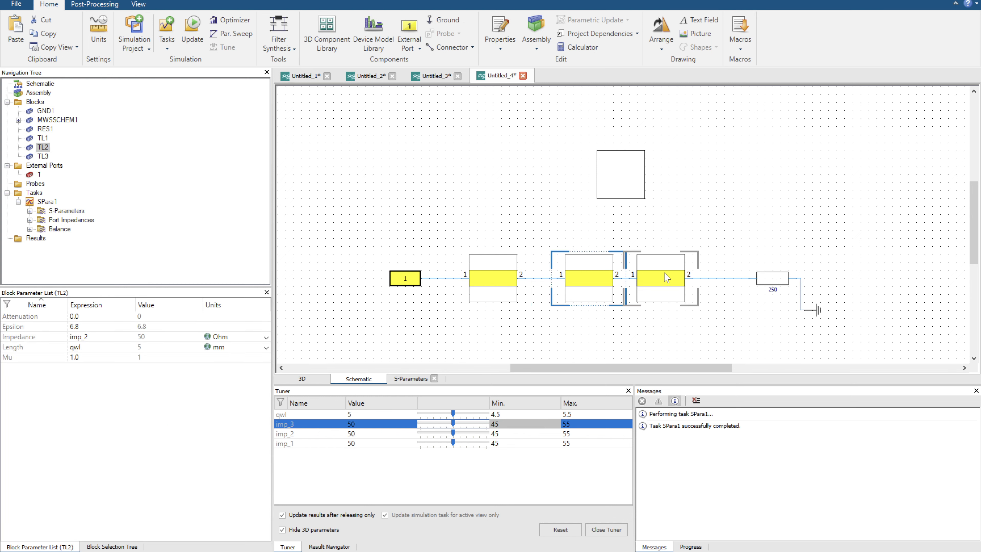
left_click_drag(667, 278, 658, 278)
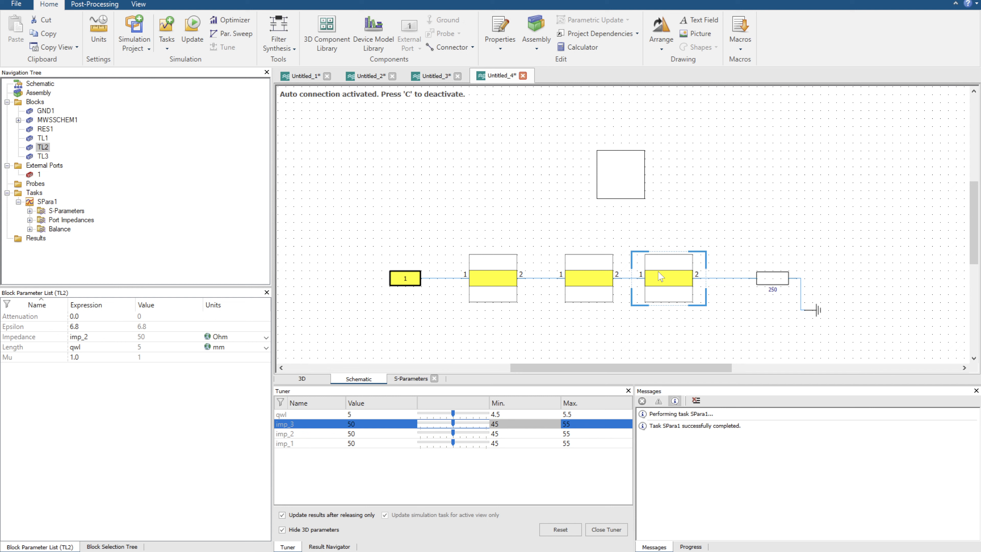
left_click(770, 278)
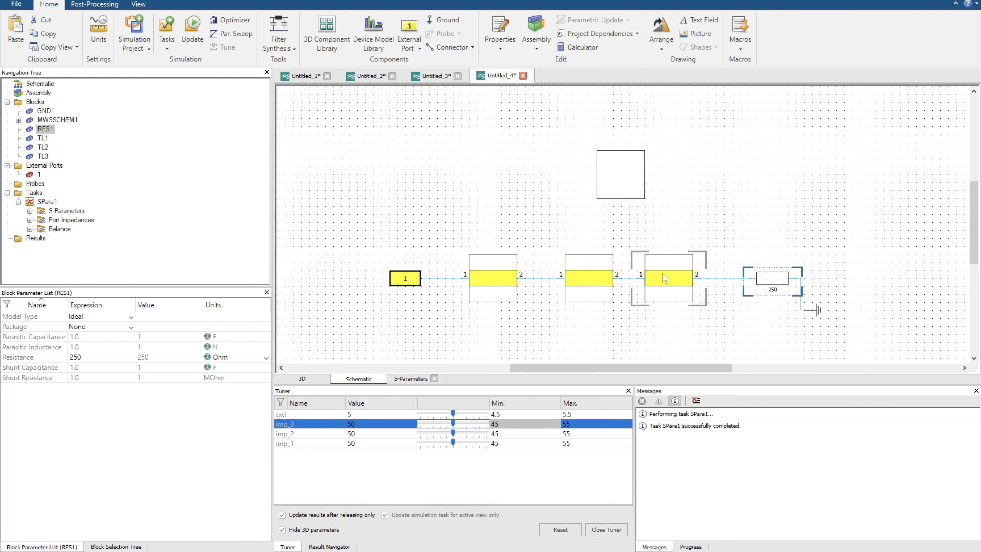
left_click_drag(664, 278, 676, 279)
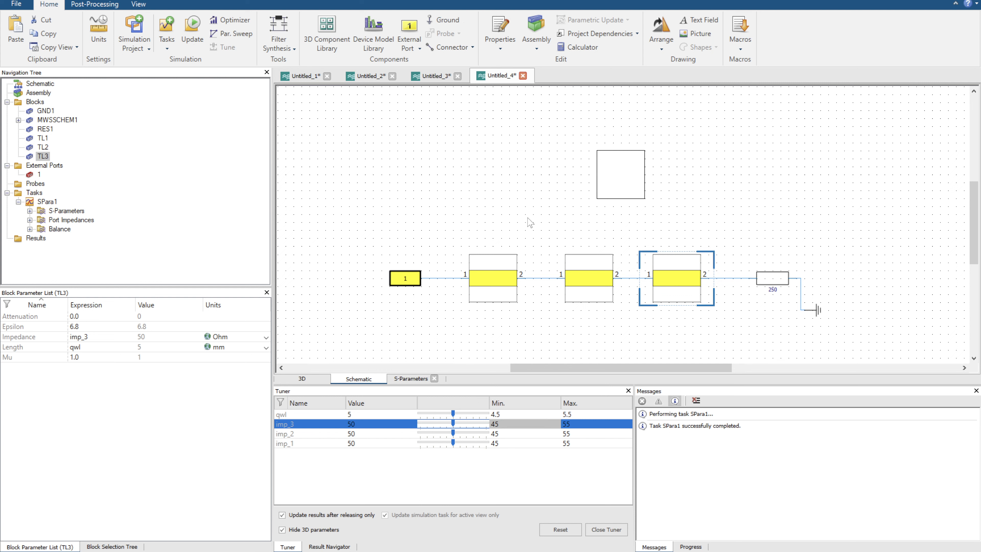
left_click_drag(578, 285, 570, 286)
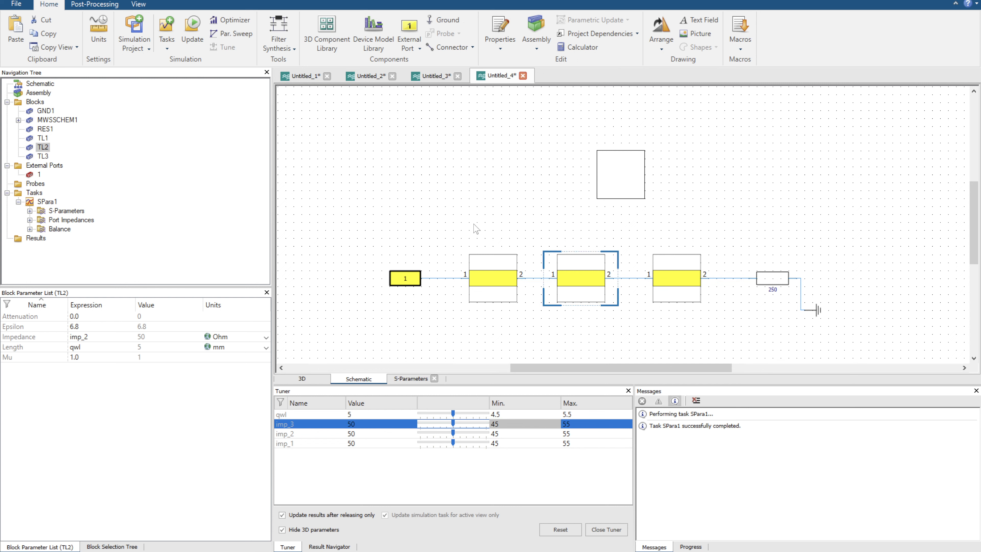
left_click(497, 263)
left_click(565, 270)
left_click(665, 276)
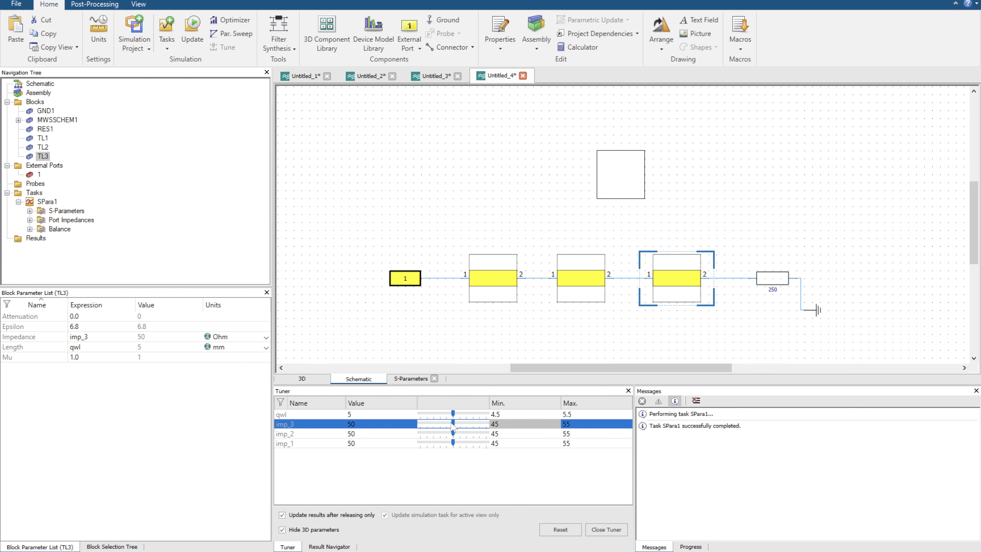
Set the tuner maximum of imp_3, imp_2 and imp_1 to 250.
left_click(577, 427)
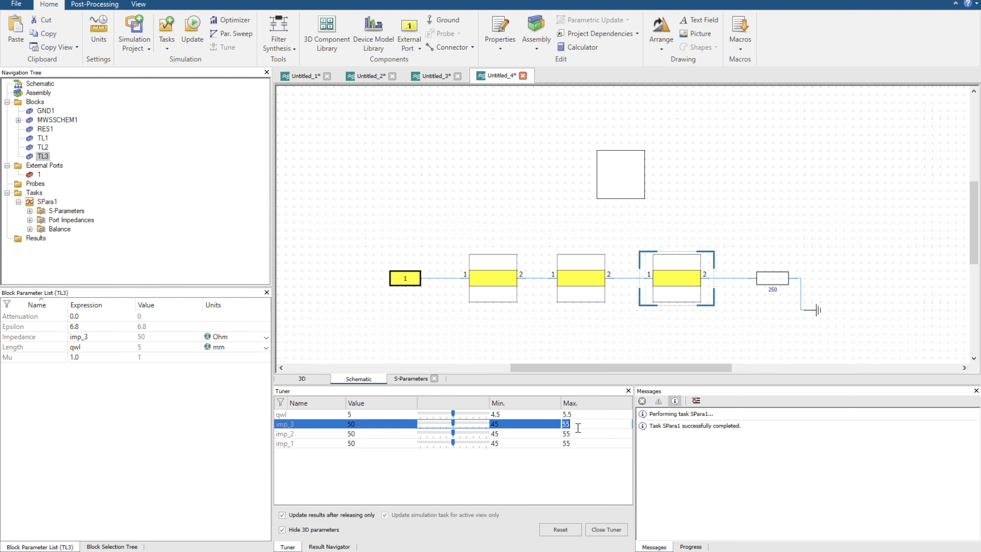
key("Return")
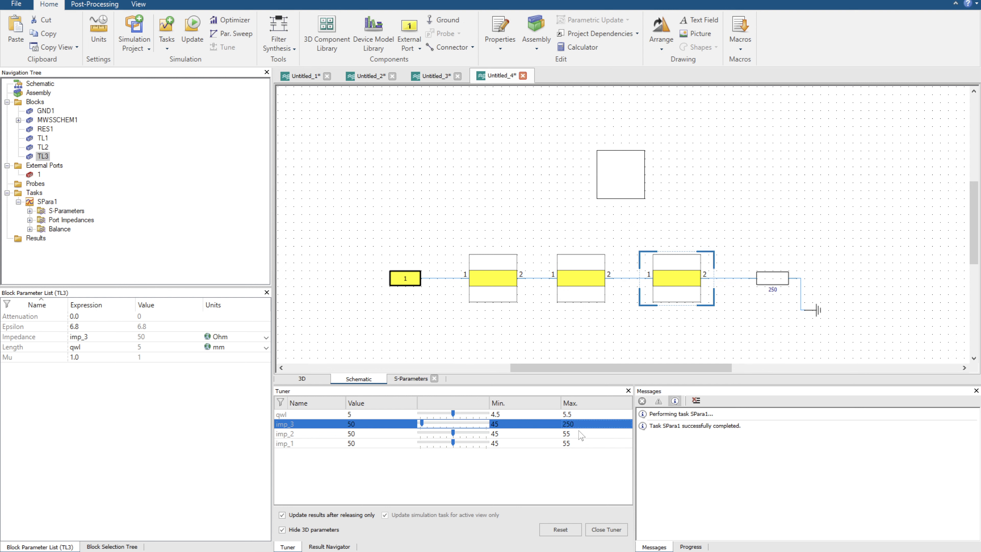
left_click(579, 433)
type("250")
key("Return")
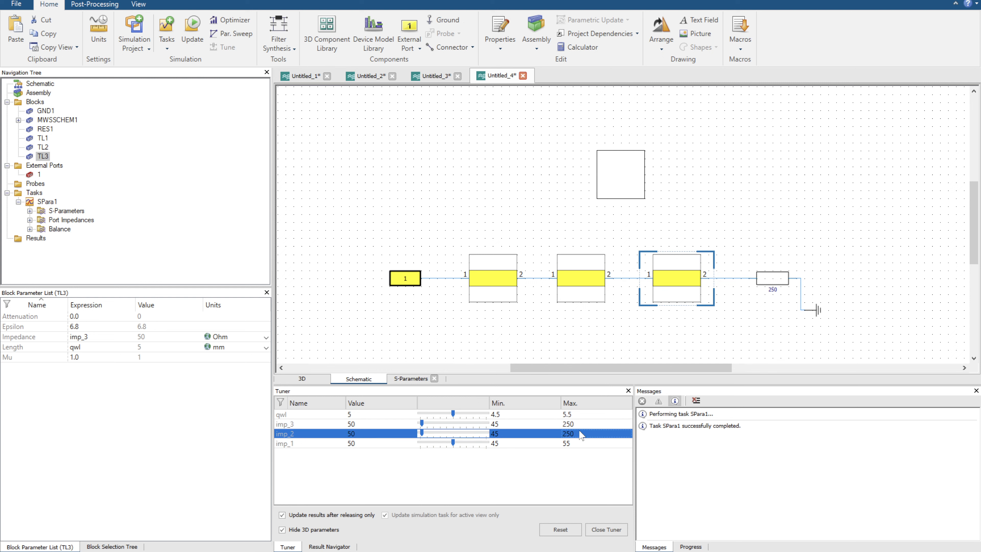
left_click(580, 443)
type("25")
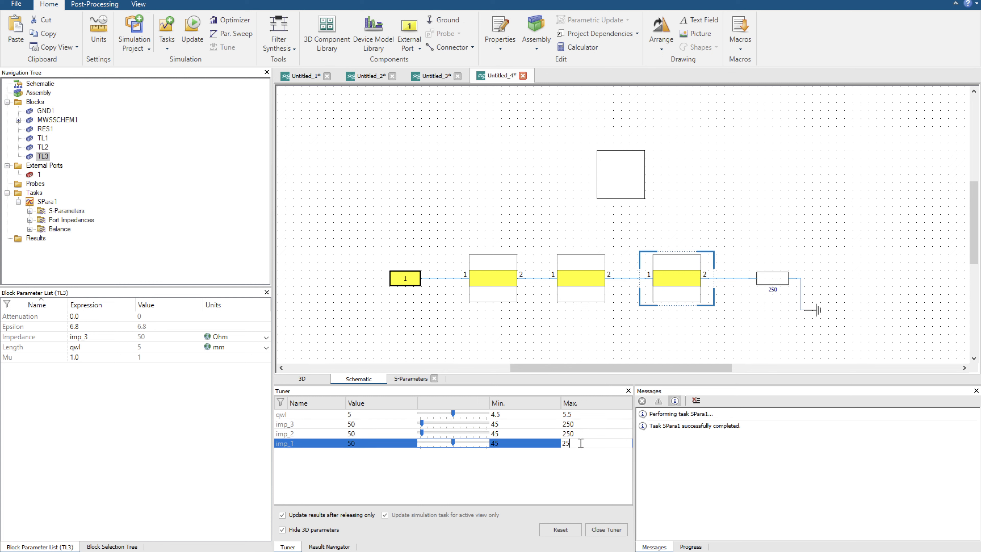
type("0")
key("Return")
Set the tuner minimum of imp_3 to 50.
left_click(527, 423)
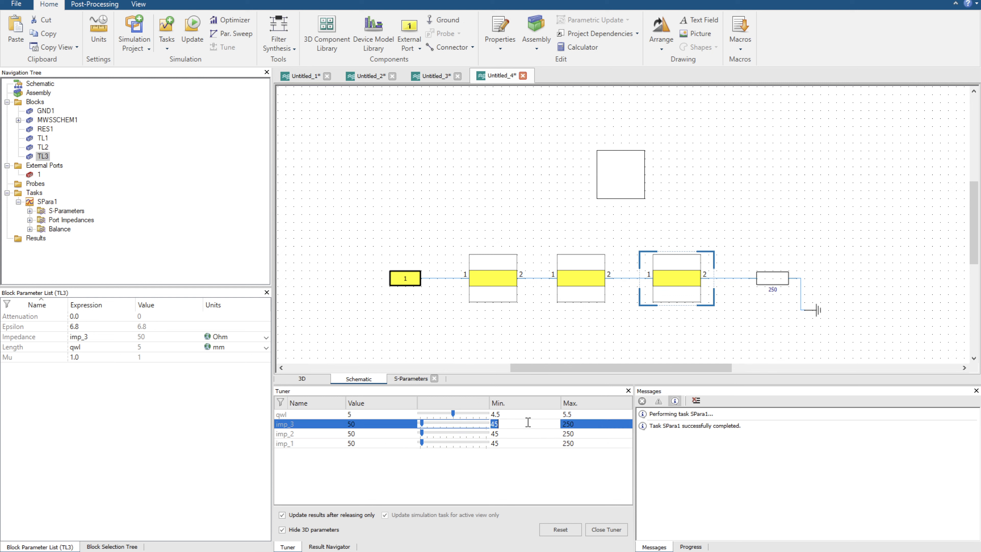
type("50")
key("Return")
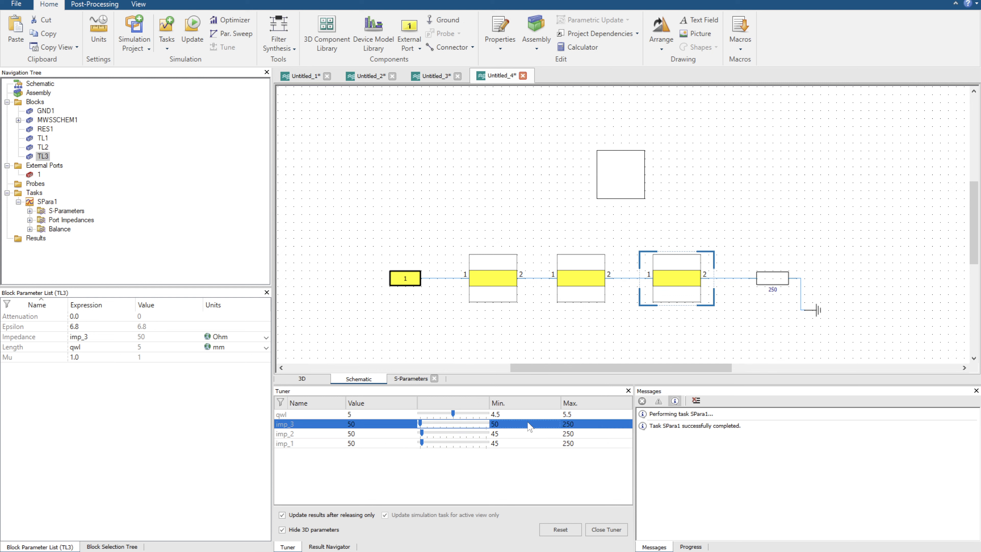
Set the tuner minimum of imp_2 and imp_1 to 50.
left_click(521, 433)
left_click(515, 433)
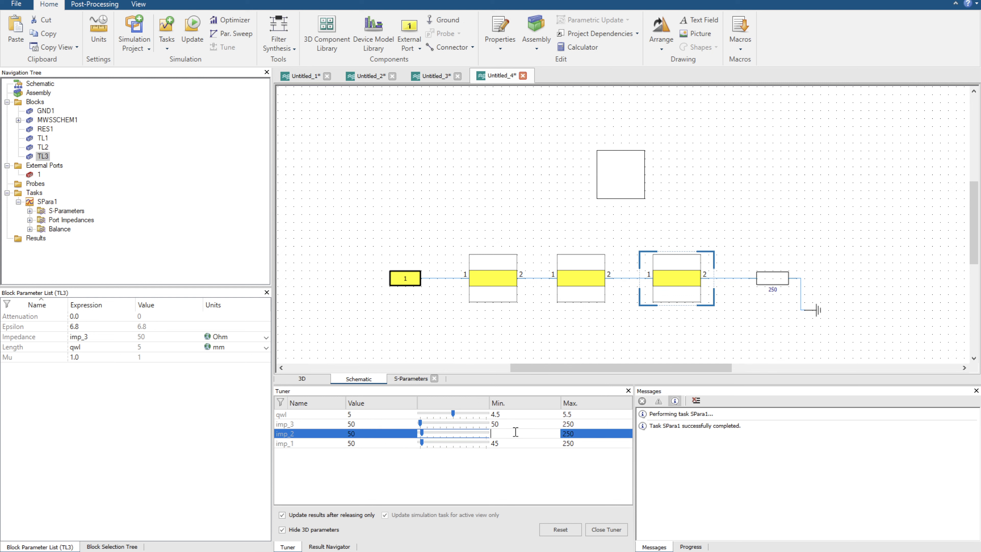
type("50")
key("Return")
left_click(519, 442)
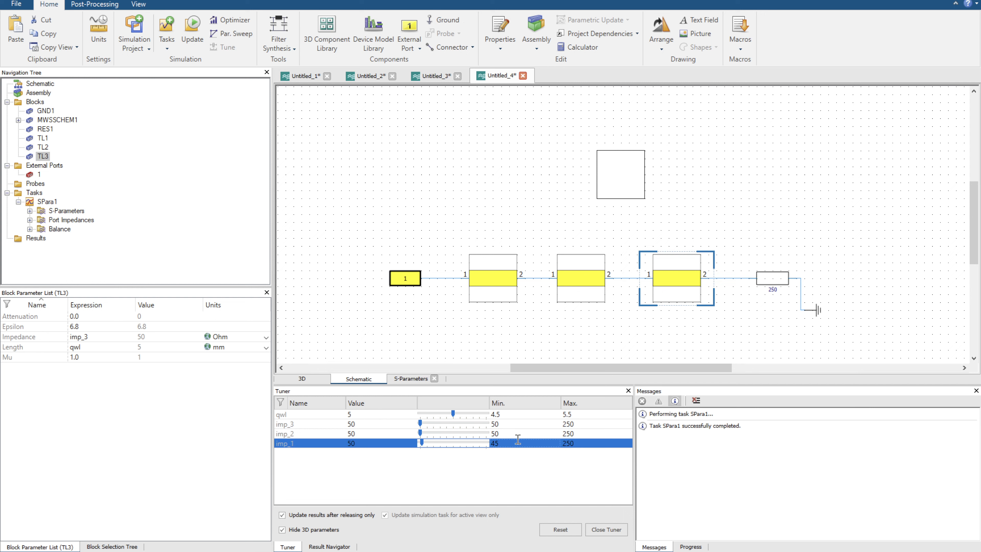
left_click(518, 441)
key("Return")
left_click(370, 360)
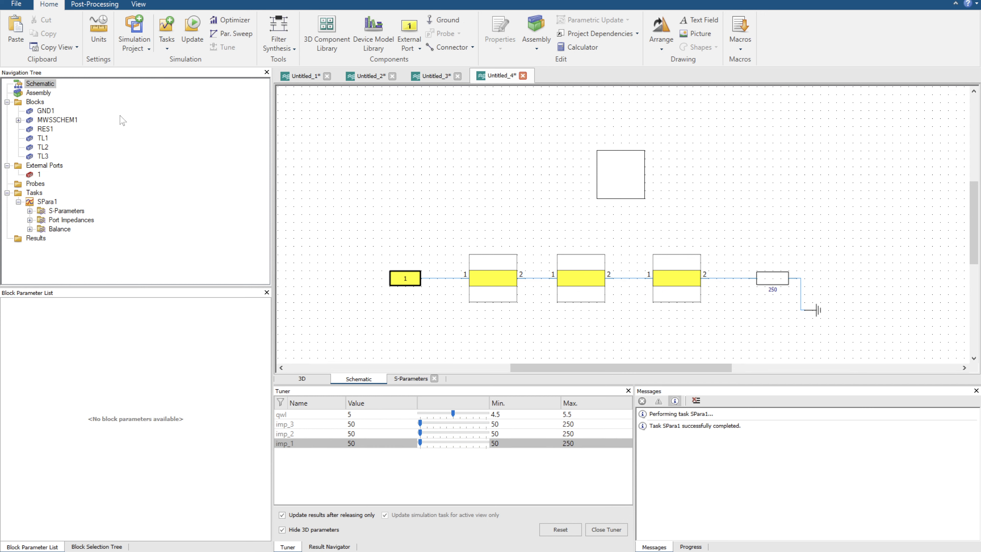
Try to update the SPara1 simulation task and check the messages it reports.
left_click(192, 33)
left_click(52, 203)
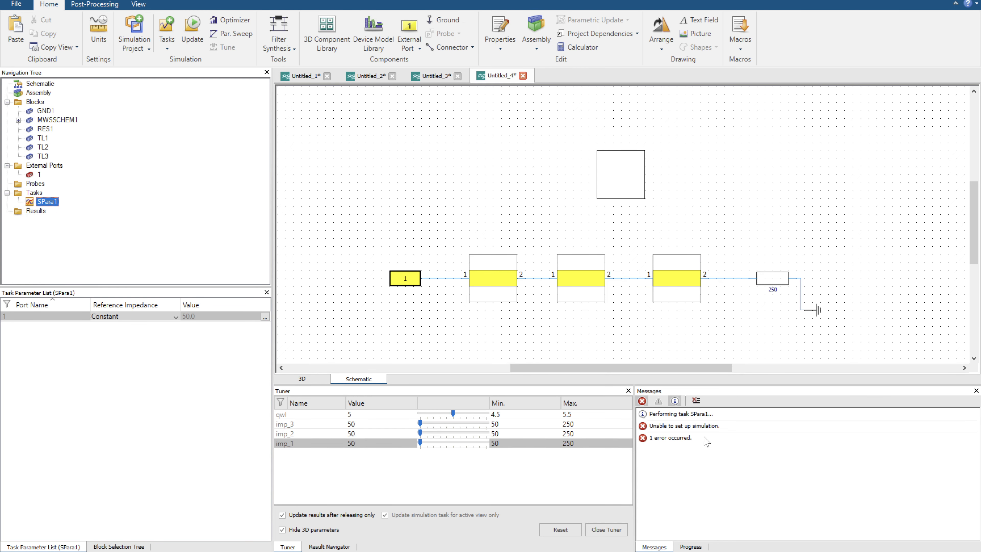
left_click(675, 437)
left_click_drag(516, 281, 502, 250)
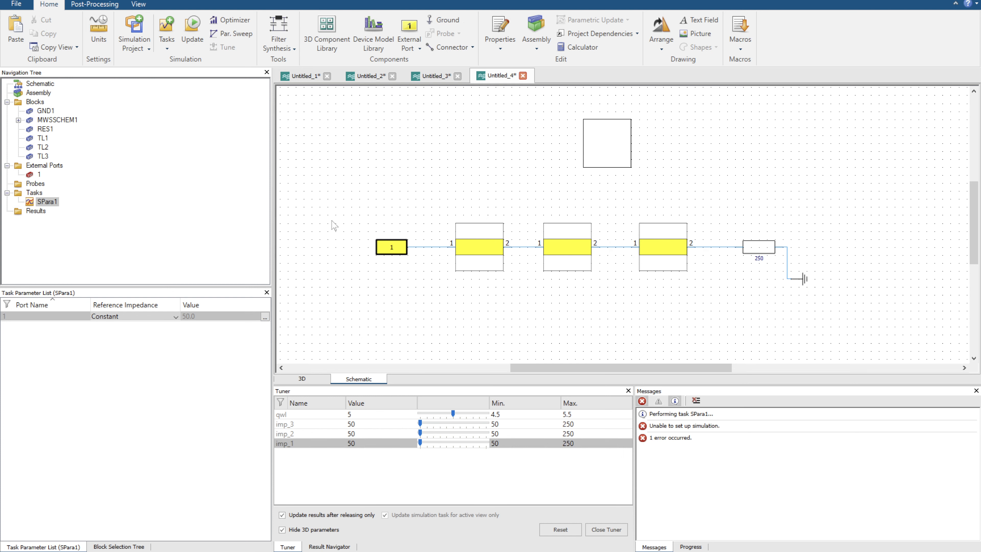
Delete the SPara1 task and close the parameter tuner.
right_click(47, 201)
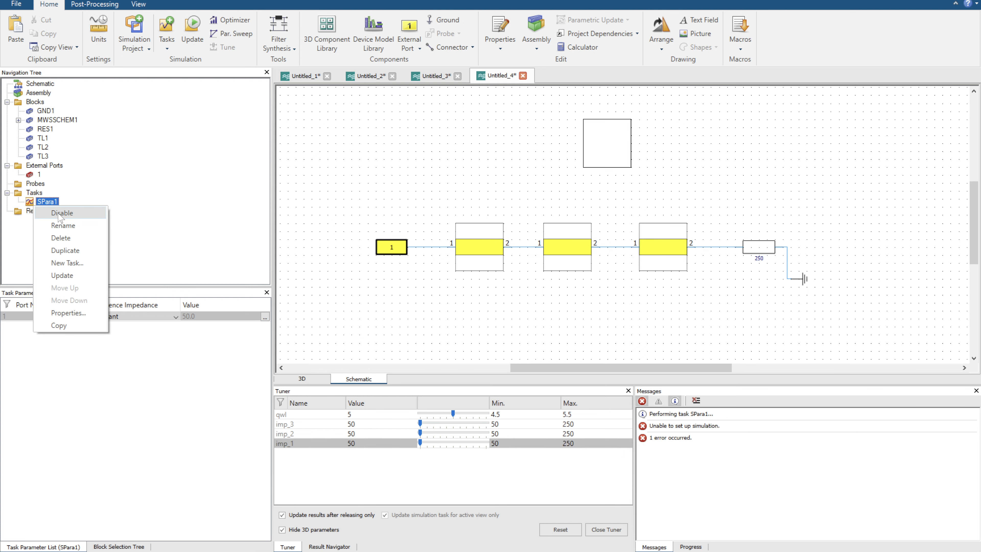
left_click(60, 237)
left_click(167, 31)
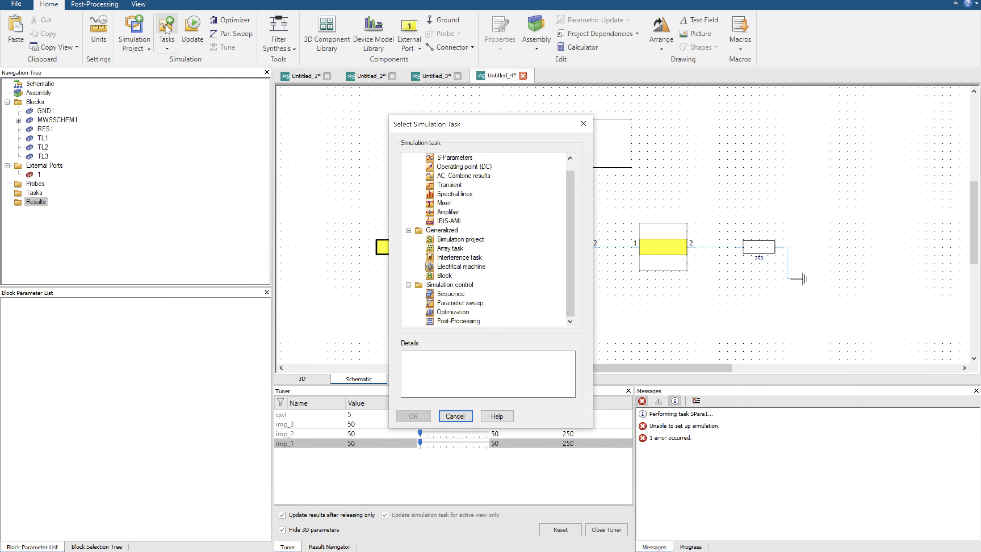
left_click(460, 417)
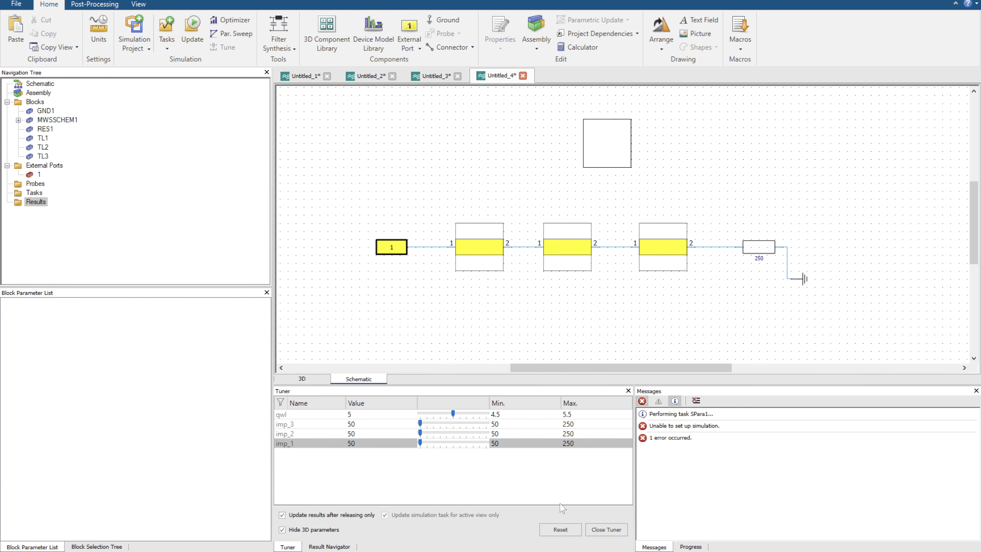
left_click(606, 533)
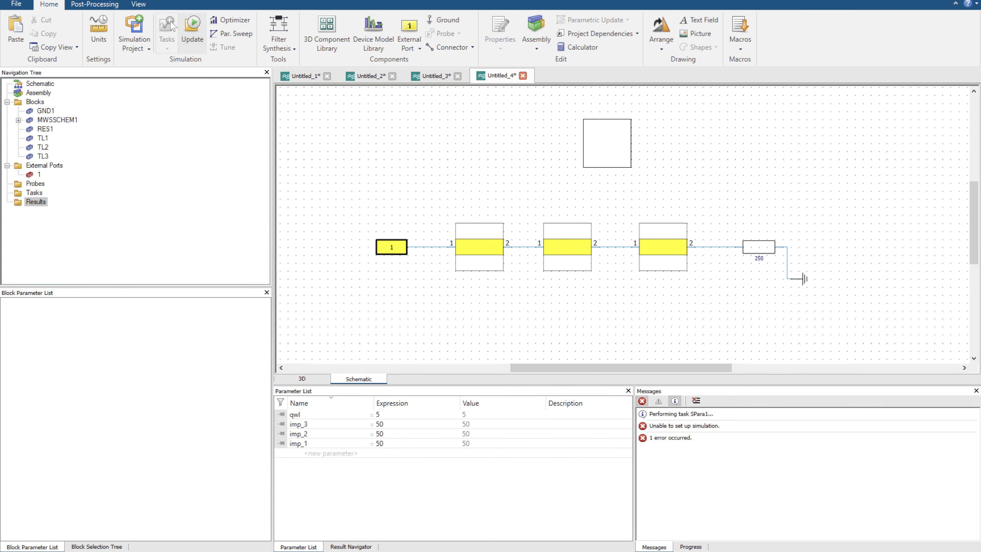
Create a new S-Parameters task from 0 to 10 GHz with 1001 samples, and run it to plot the S-parameters.
left_click(166, 31)
left_click(453, 159)
left_click(429, 414)
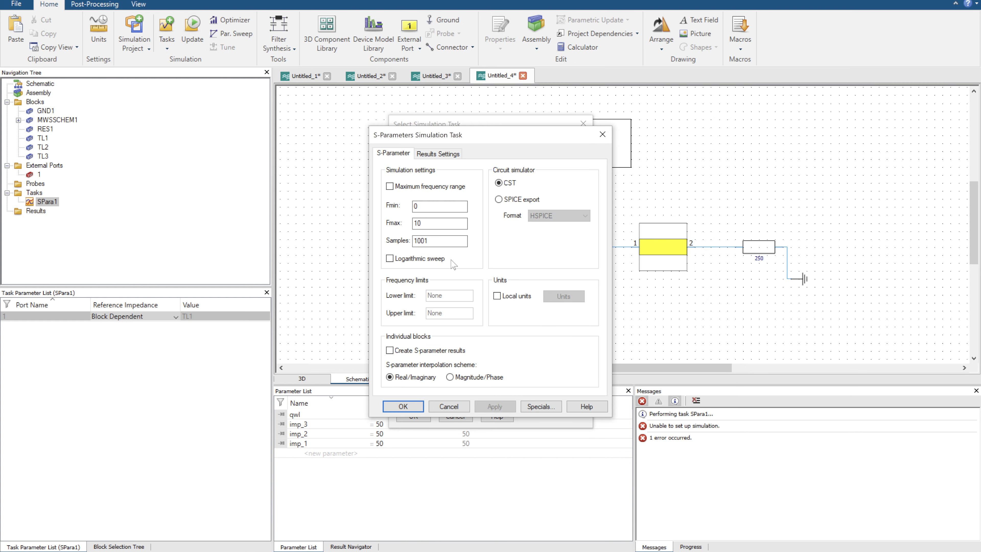
left_click(411, 407)
left_click(189, 30)
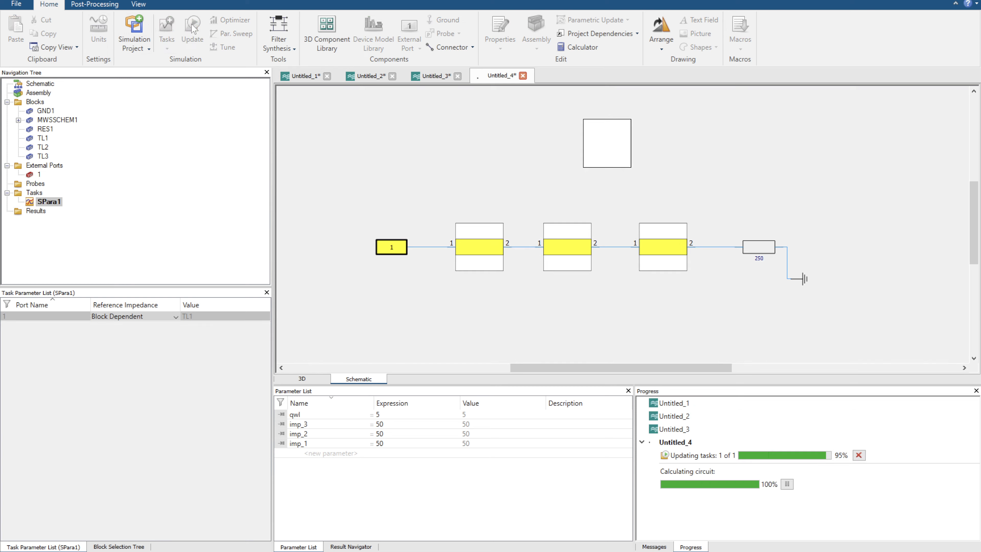
left_click(80, 211)
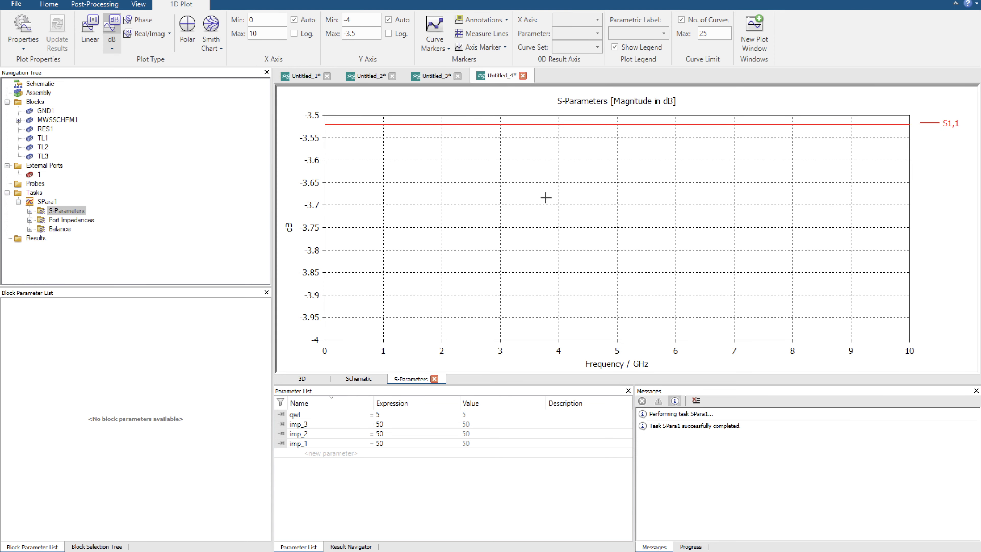
Reopen the parameter tuner and raise imp_3 to about 92.8.
left_click(49, 4)
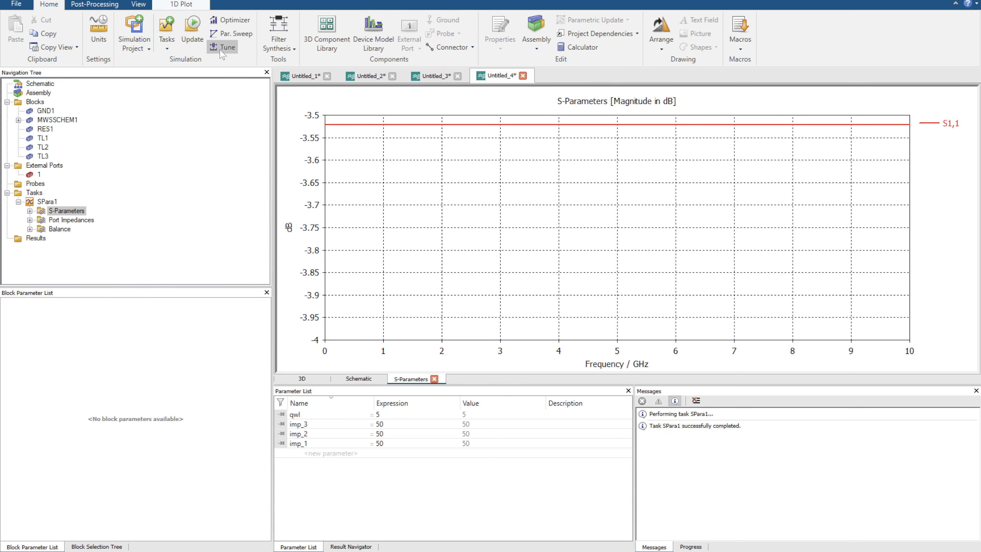
left_click(223, 46)
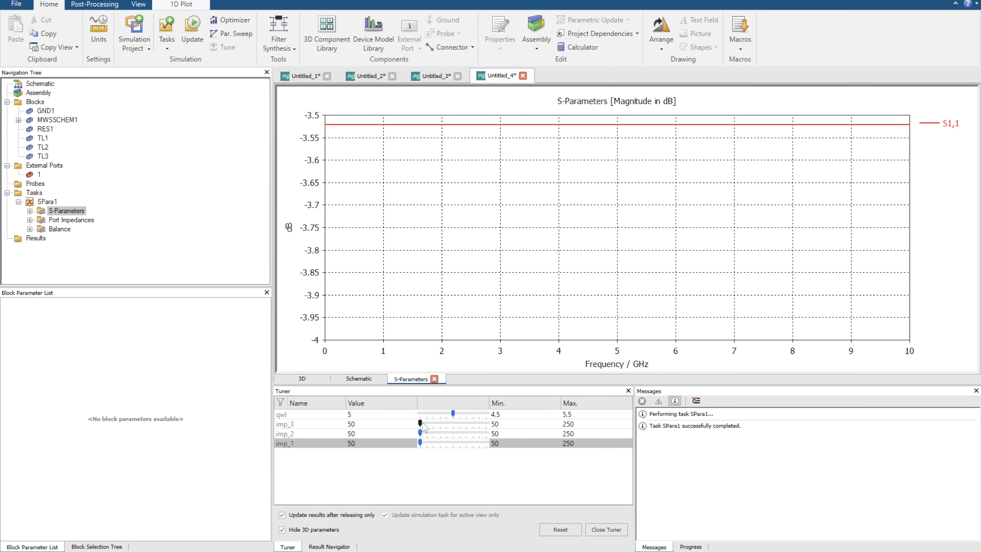
left_click_drag(421, 423, 434, 423)
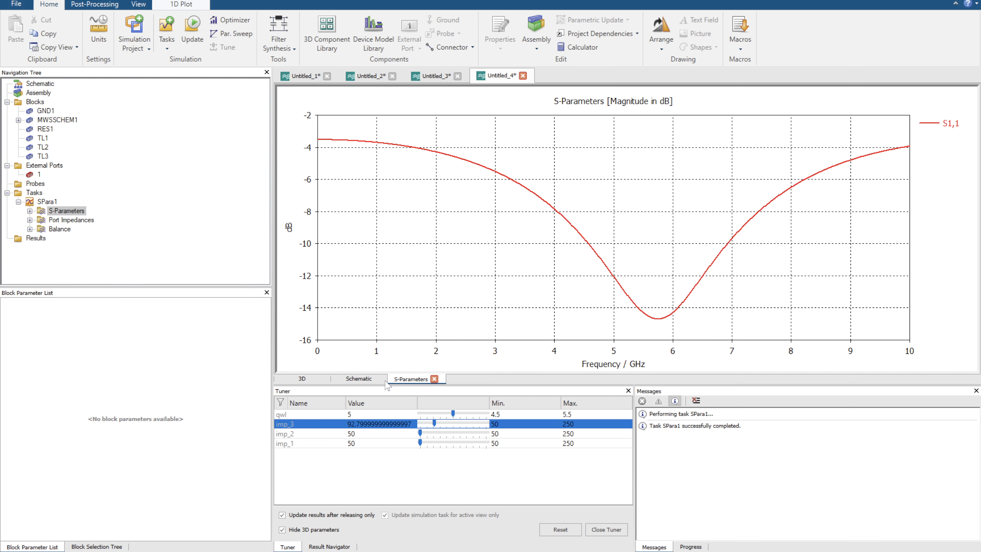
Duplicate the complete circuit from port 1 through the grounded 250 Ohm resistor and place the copy directly below the original.
left_click(358, 378)
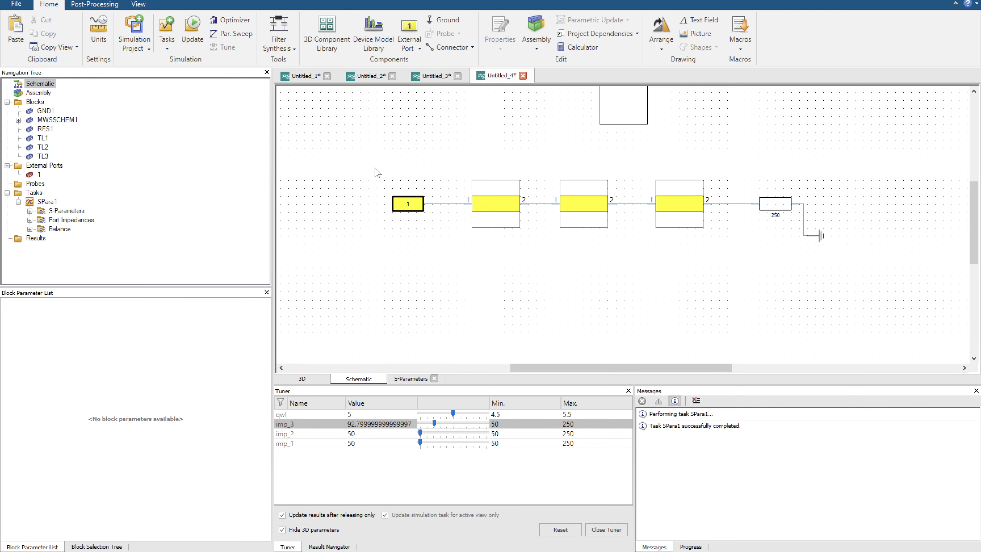
left_click_drag(371, 152, 898, 308)
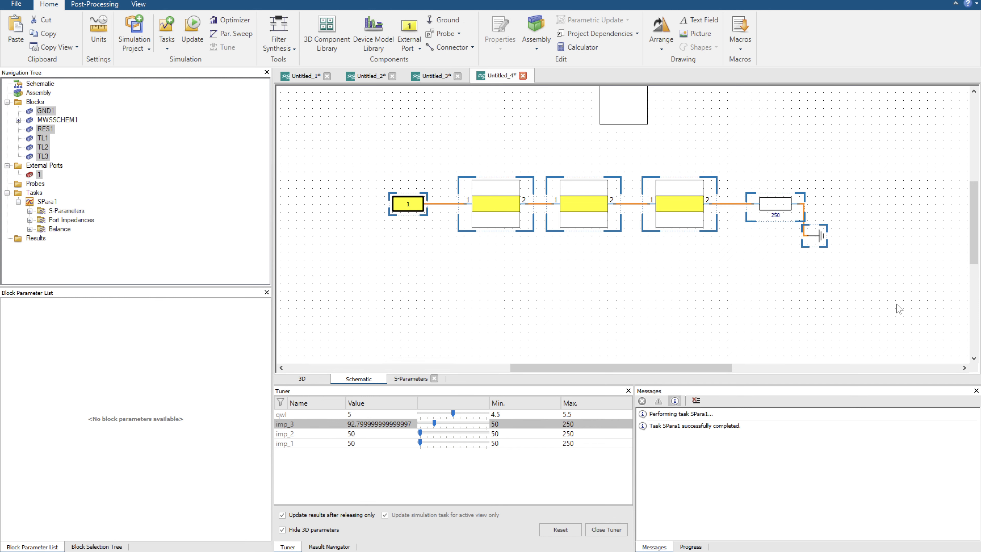
left_click_drag(560, 325, 575, 214)
left_click(476, 242)
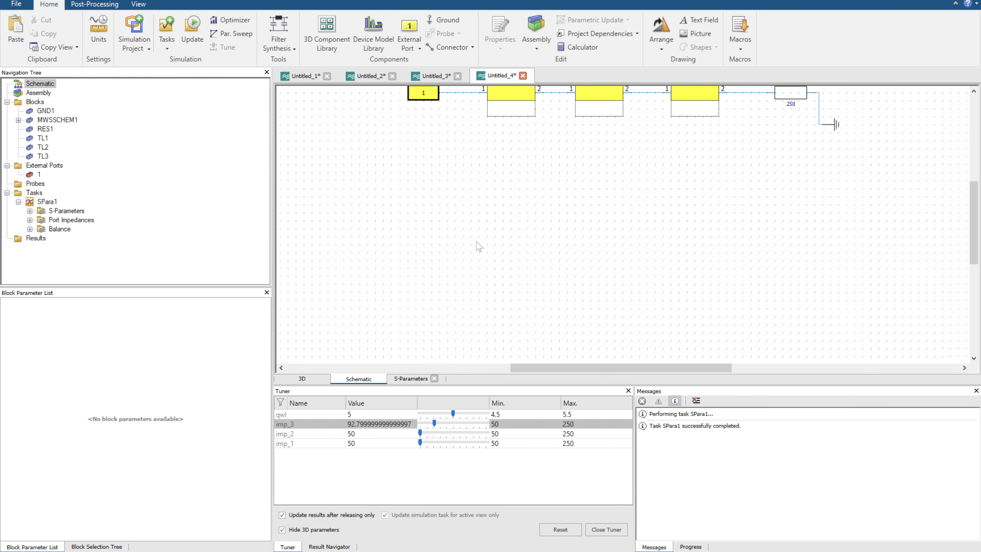
key("ctrl+v")
left_click(623, 232)
Reduce the copied circuit to one transmission line, centred and connected between port 2 and the 250 Ohm resistor.
left_click_drag(549, 166, 675, 266)
key("Delete")
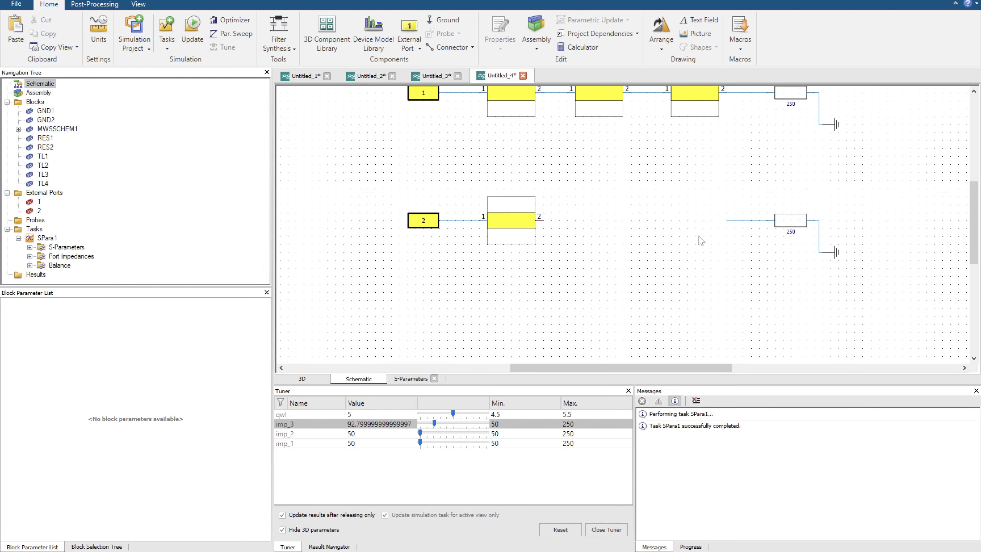
left_click_drag(727, 220, 583, 233)
left_click(520, 229)
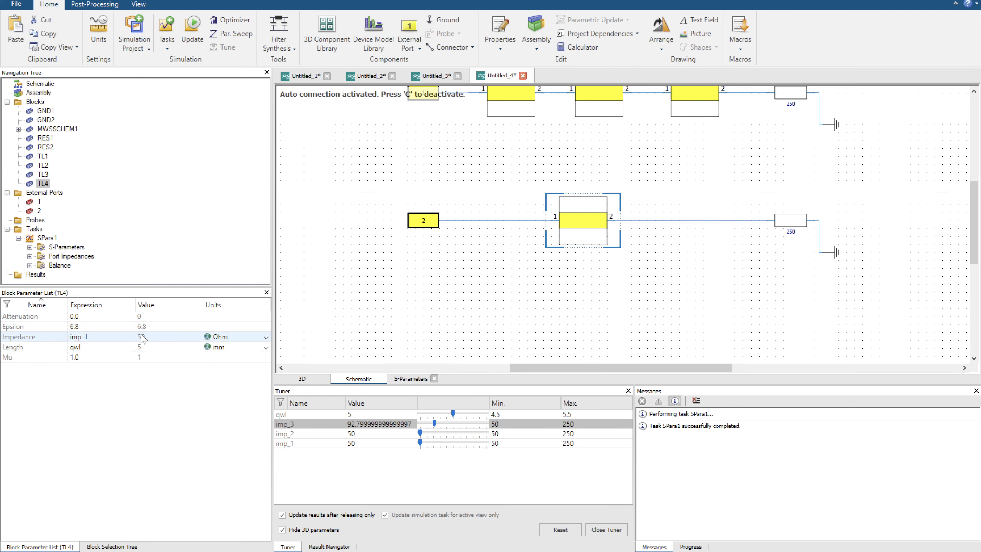
Set the impedance of the single transmission line TL4 to the expression (50*250)^0.5.
left_click(82, 336)
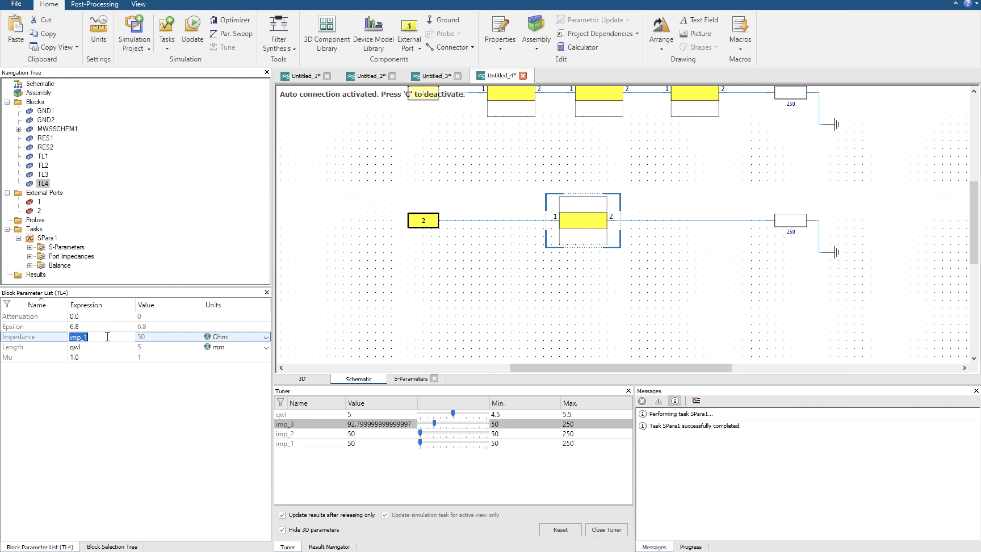
double_click(82, 336)
type("(50*250)^0.5")
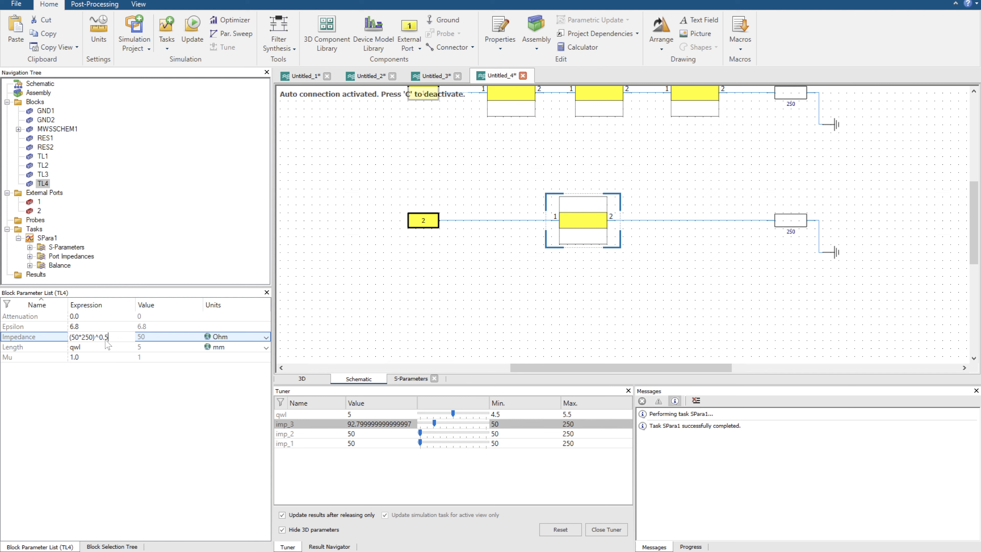
key("Return")
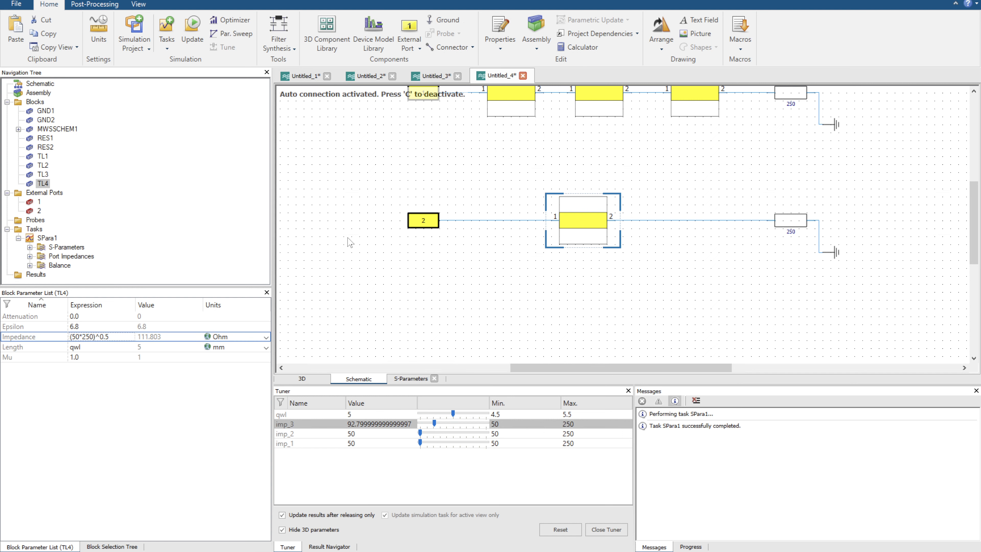
left_click(741, 313)
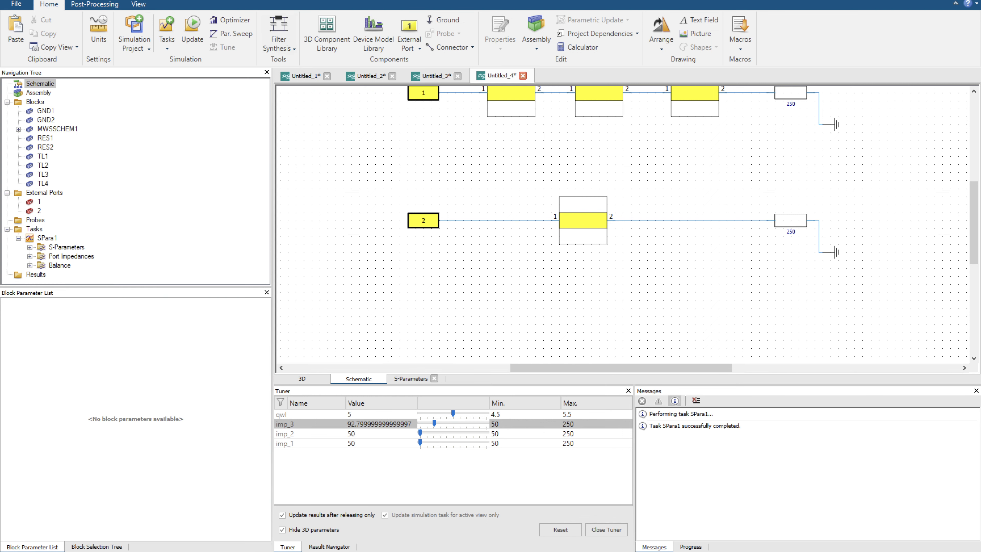
Update the simulation with both circuits and plot the S-parameters.
left_click(190, 30)
key("Return")
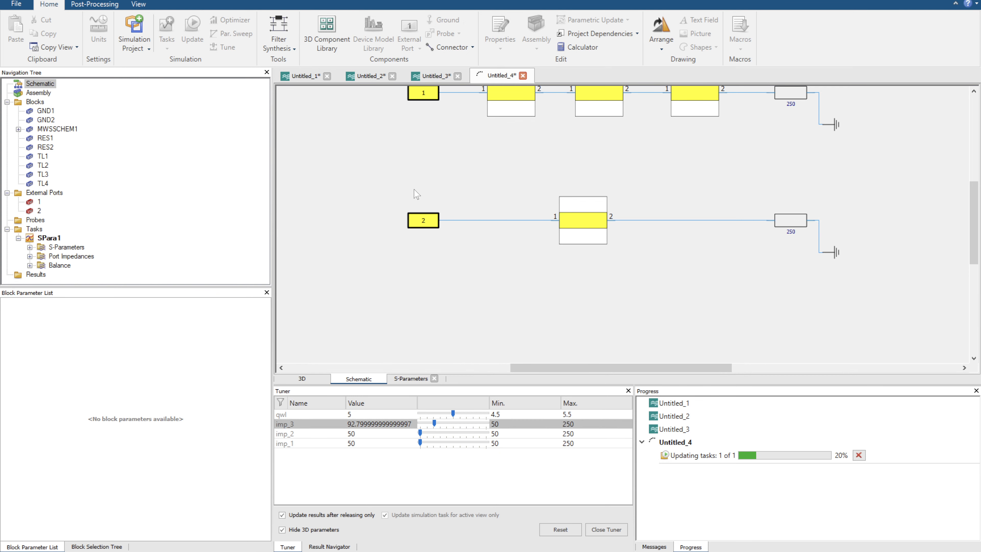
left_click(50, 248)
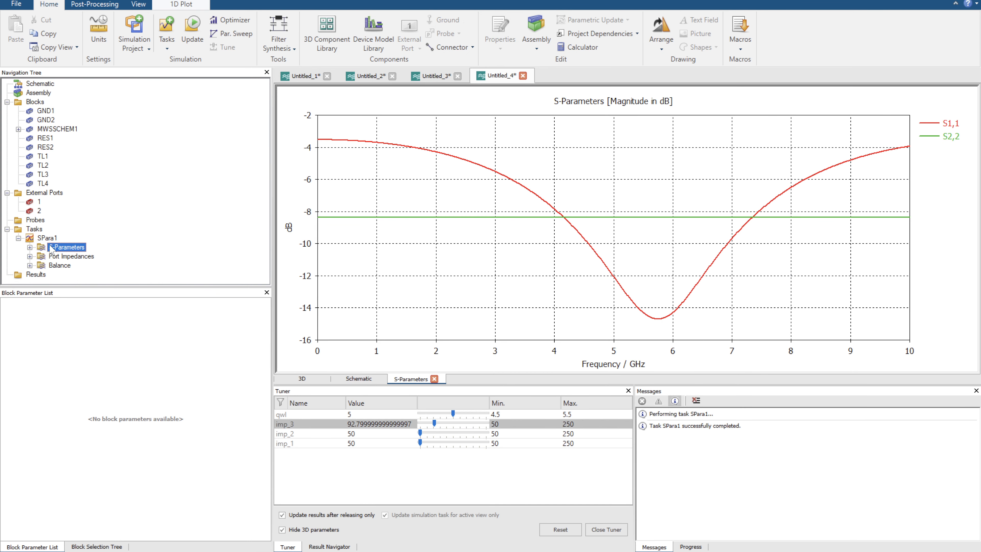
Set the SPara1 reference impedance of ports 2 and 1 to Constant 50.0, and update the S-parameter plot.
left_click(368, 379)
left_click(424, 228)
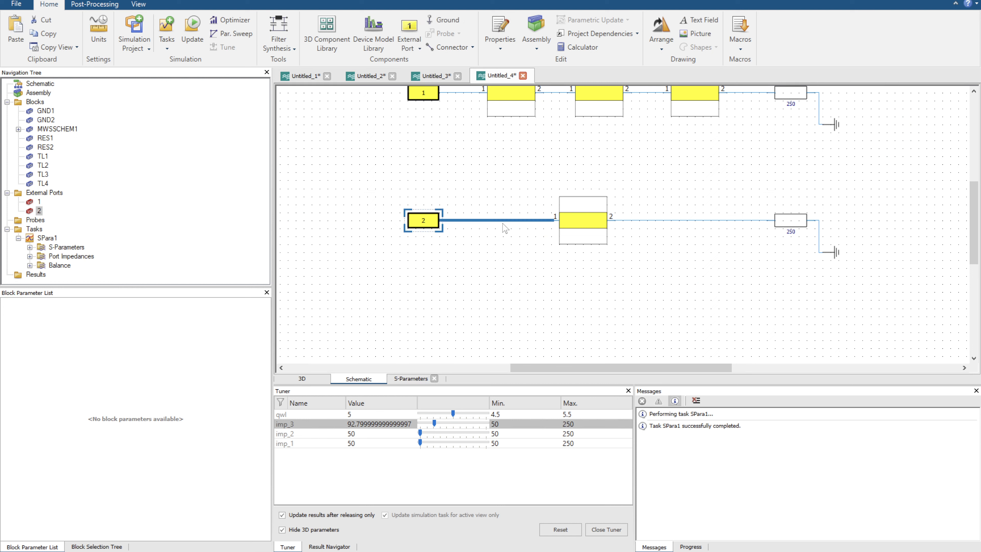
left_click(46, 238)
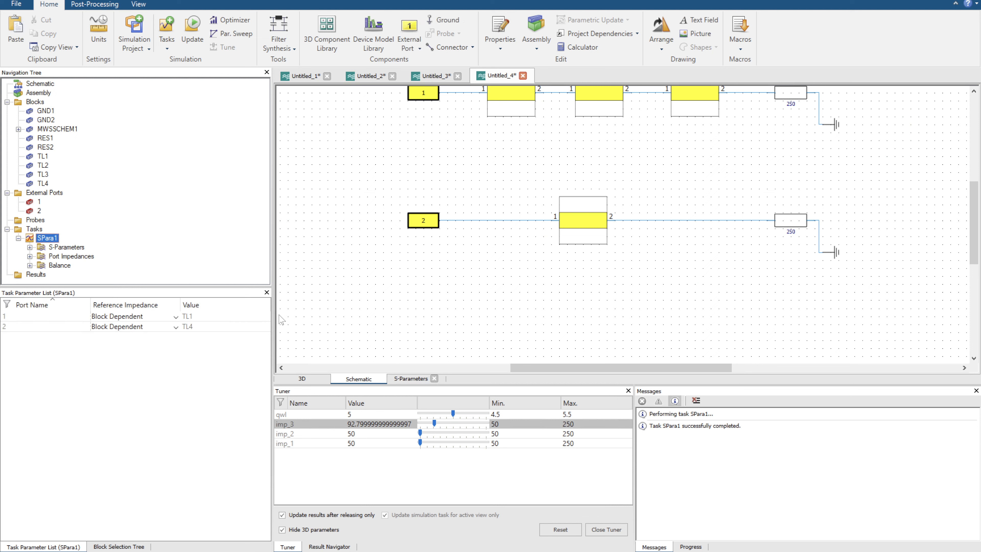
left_click(175, 325)
left_click(174, 326)
left_click(149, 345)
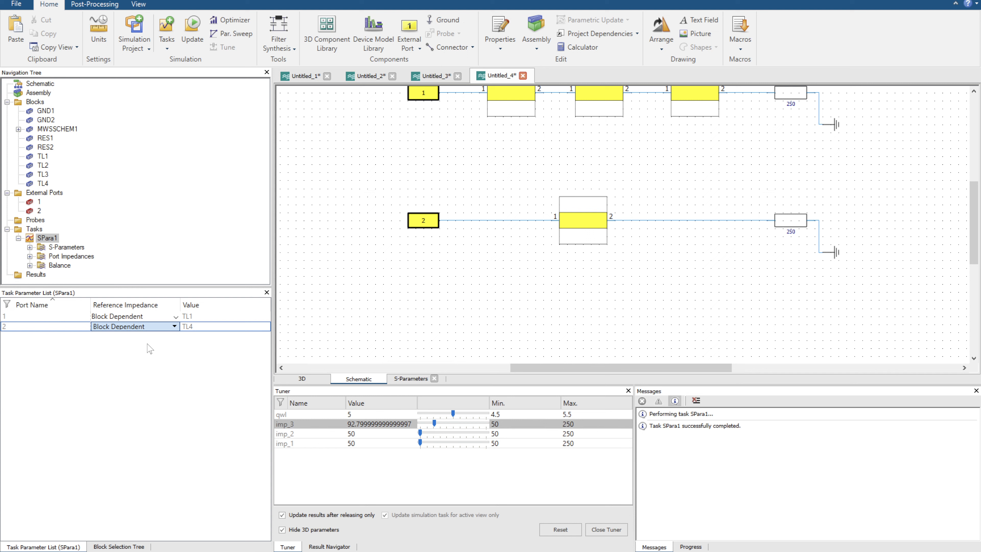
left_click(175, 317)
left_click(161, 337)
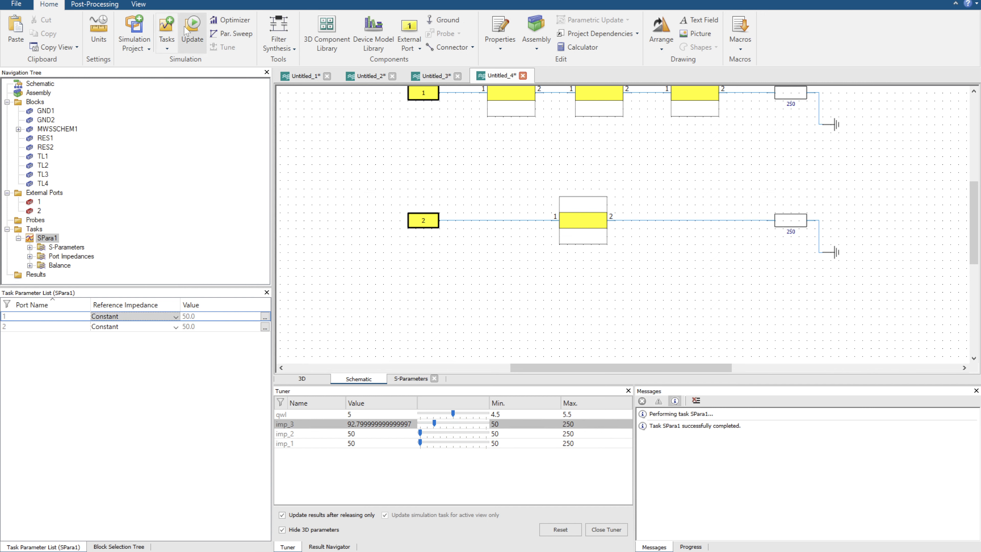
left_click(69, 248)
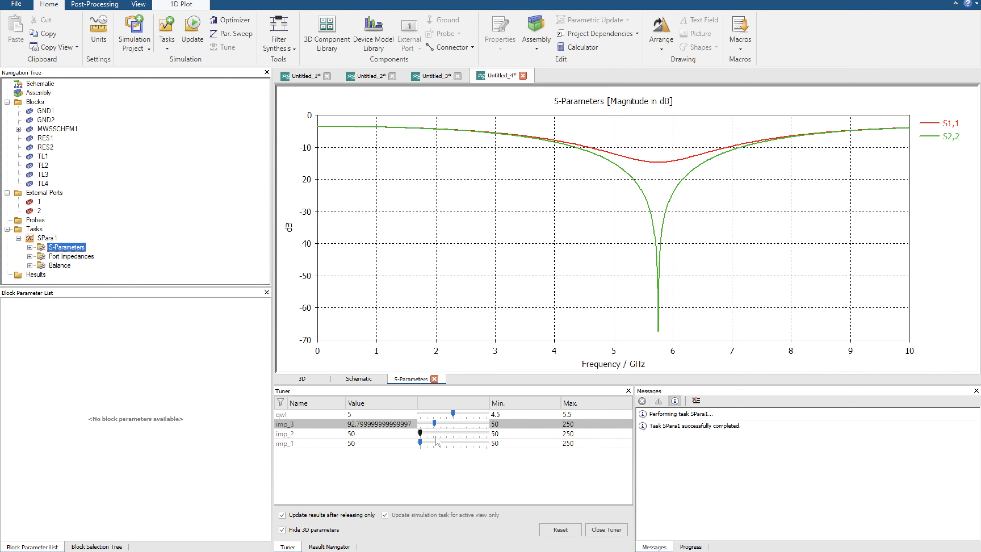
Tune imp_1 to about 205.6, imp_2 to about 161.2 and imp_3 to 96 while comparing the S1,1 and S2,2 curves.
left_click_drag(420, 432, 466, 447)
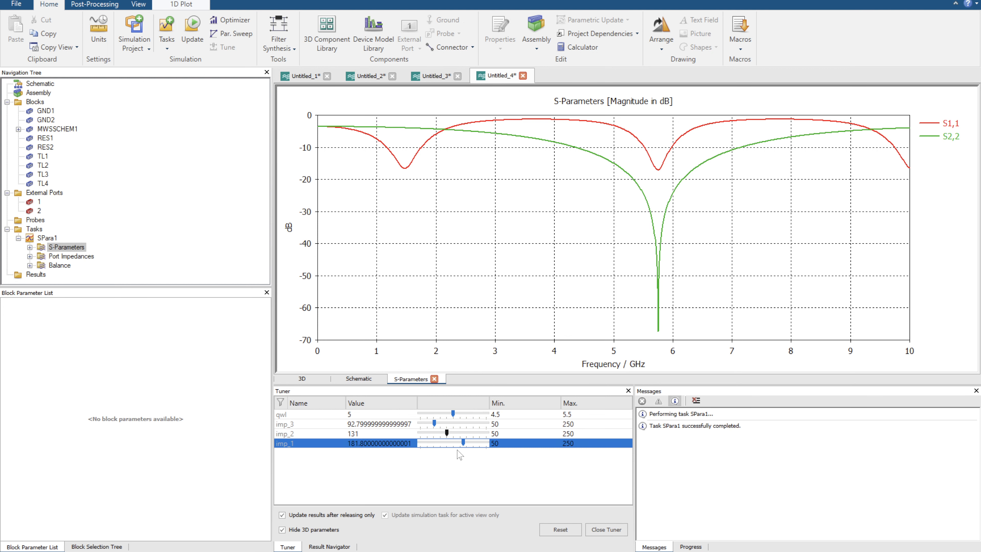
mouse_move(467, 444)
left_mouse_down()
mouse_move(451, 435)
mouse_move(469, 434)
mouse_move(458, 433)
left_mouse_up()
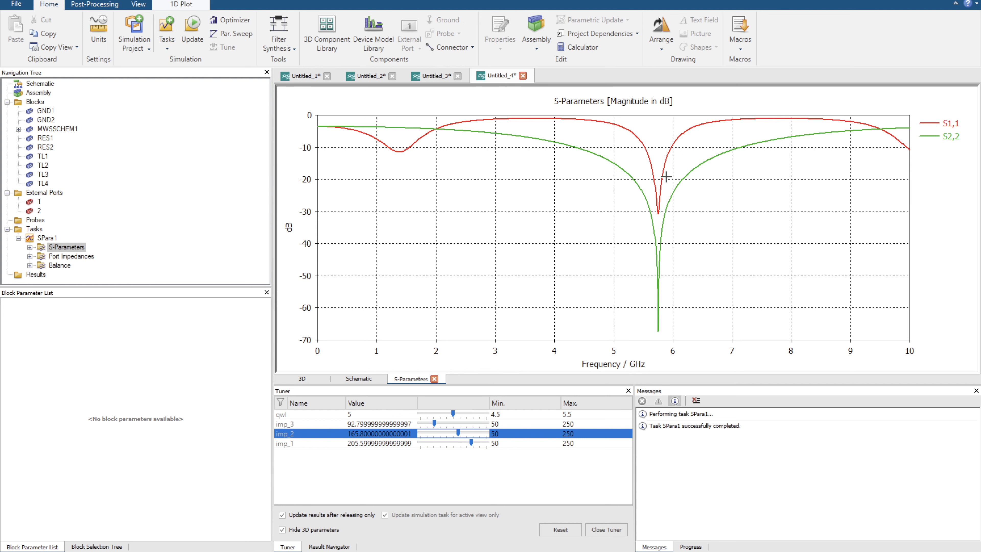
mouse_move(433, 423)
left_mouse_down()
mouse_move(444, 424)
mouse_move(432, 423)
left_mouse_up()
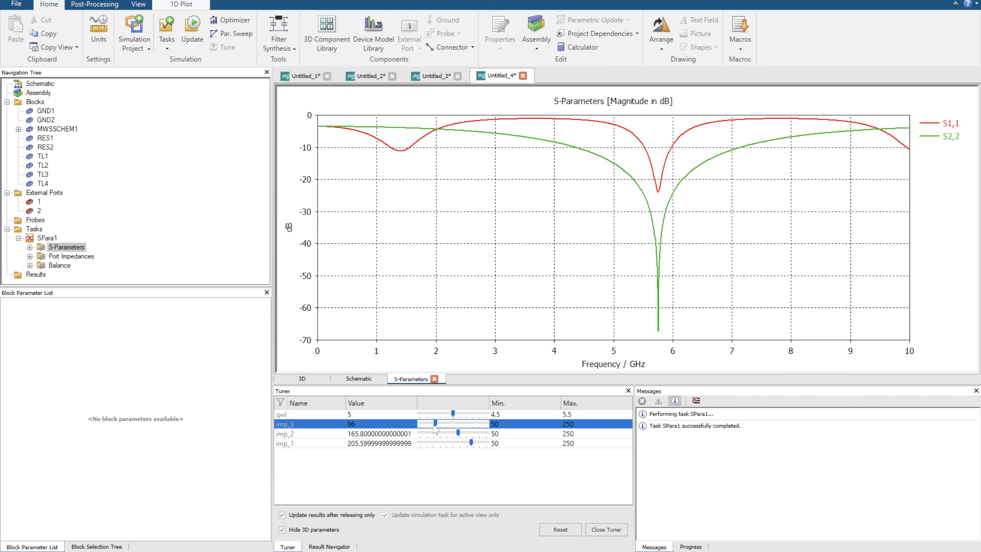
left_click_drag(456, 435, 456, 435)
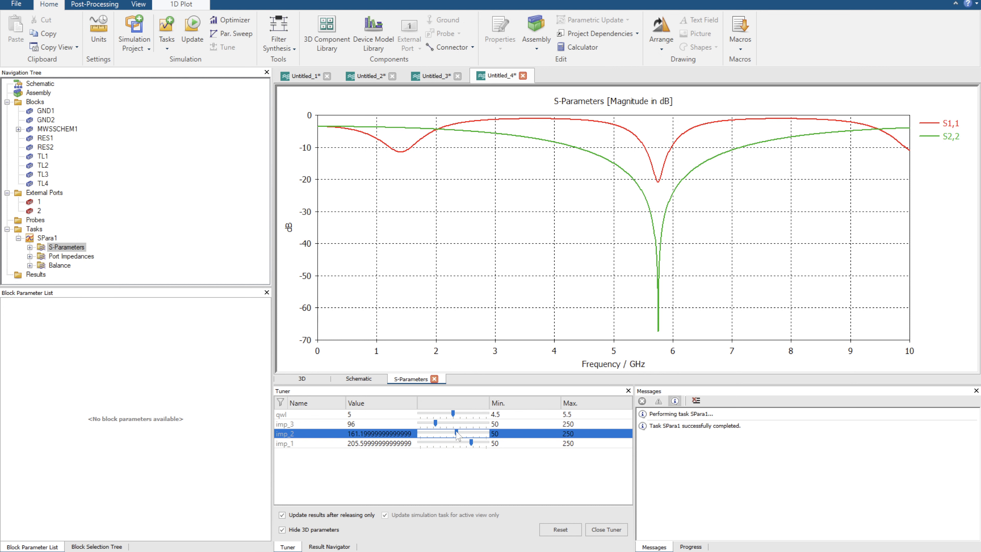
Tune imp_2 to about 165.8 and imp_3 to about 105.6, and show the S-parameters as a Smith chart.
left_click_drag(457, 435, 439, 424)
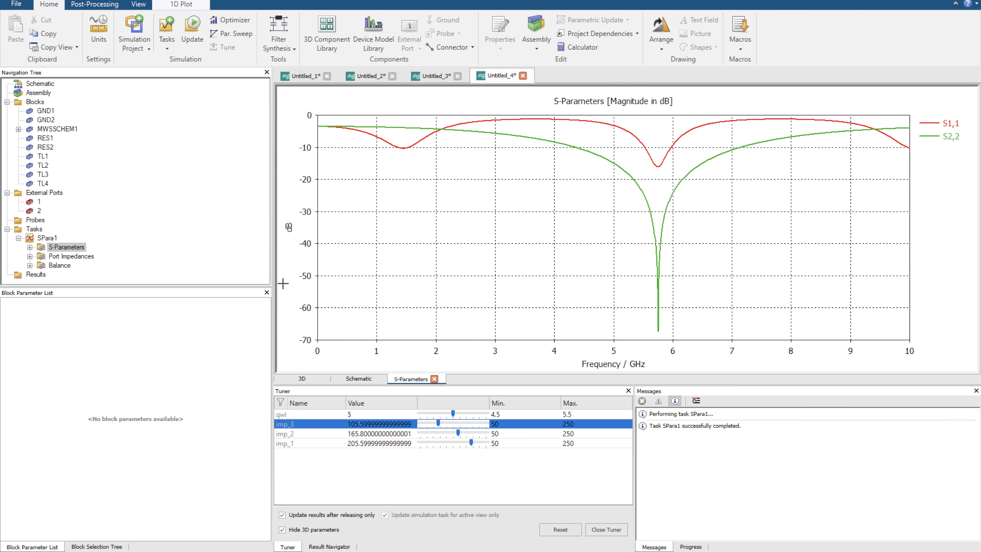
left_click(204, 6)
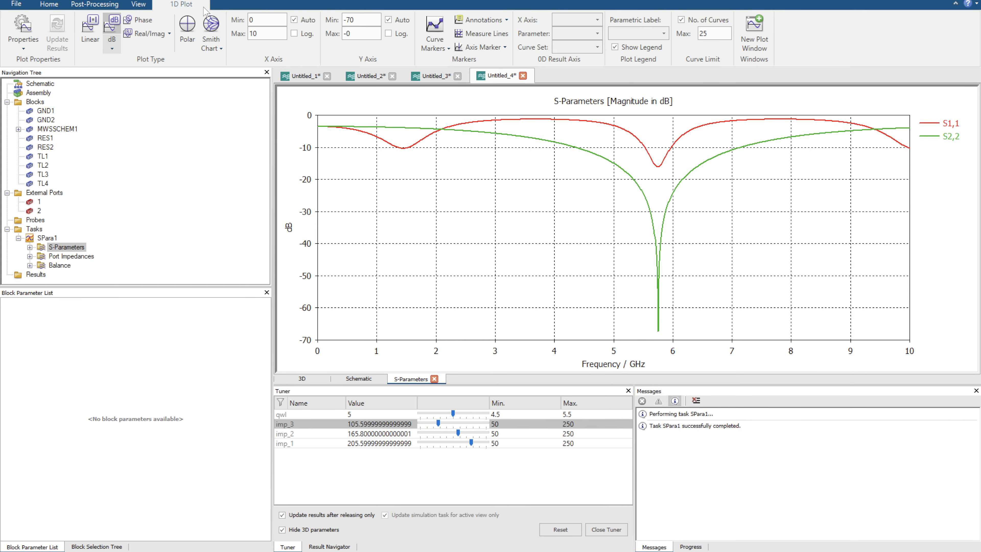
left_click(210, 24)
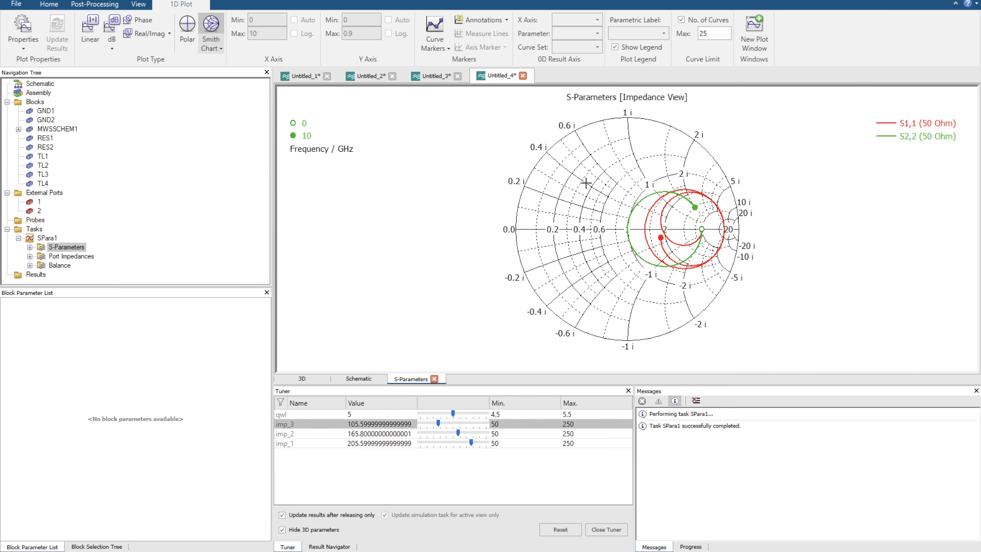
Highlight the S2,2 curve and inspect it close-up near the Smith chart's centre, and highlight the S1,1 curve for comparison.
left_click(909, 140)
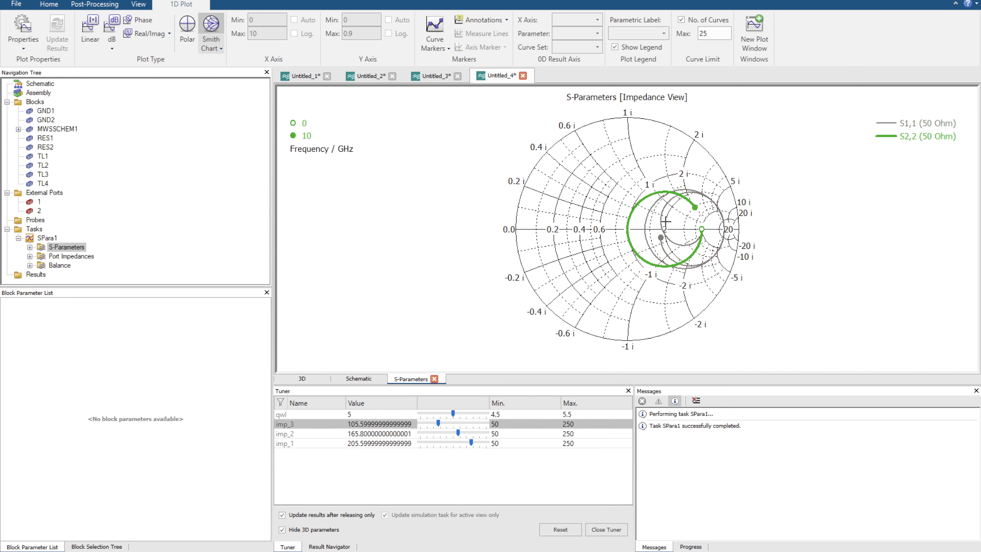
scroll(635, 241, "up", 5)
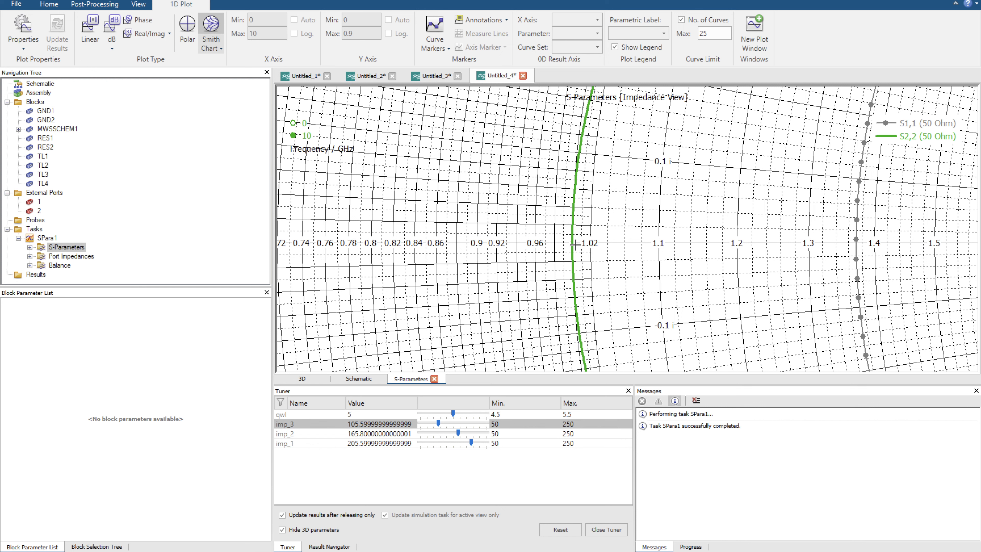
scroll(571, 243, "down", 5)
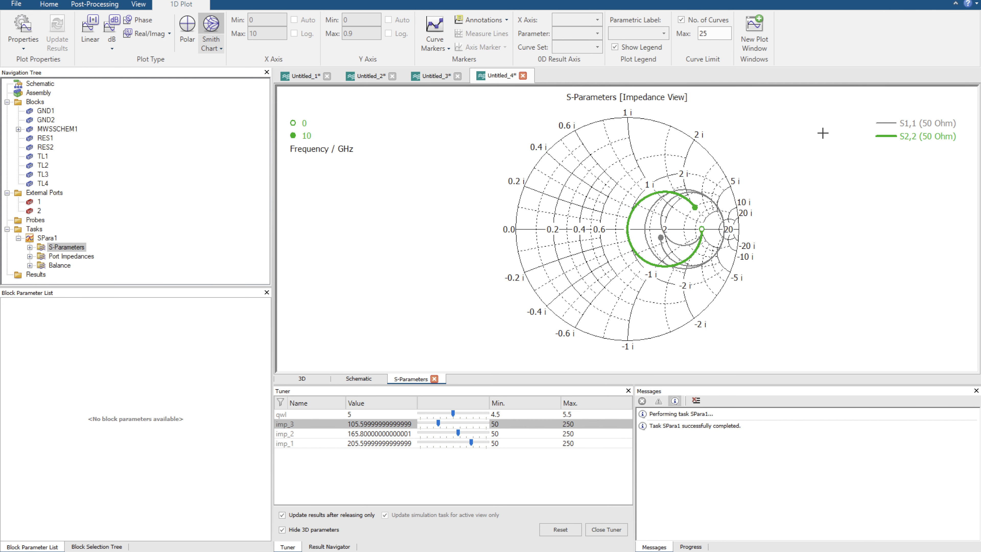
left_click(913, 121)
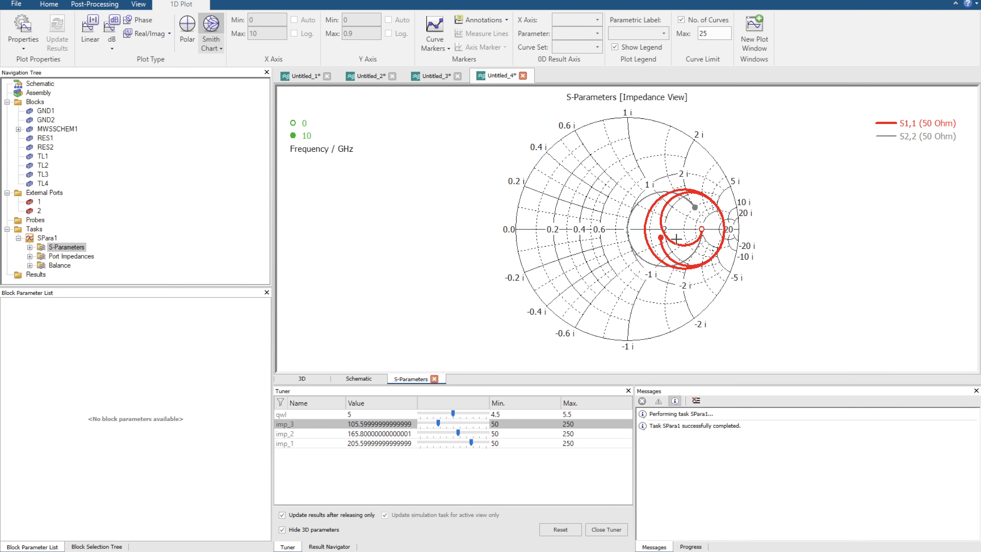
Lower the tuning minimum of imp_3 to 25 and tune imp_3 to about 41.
left_click_drag(438, 423, 413, 433)
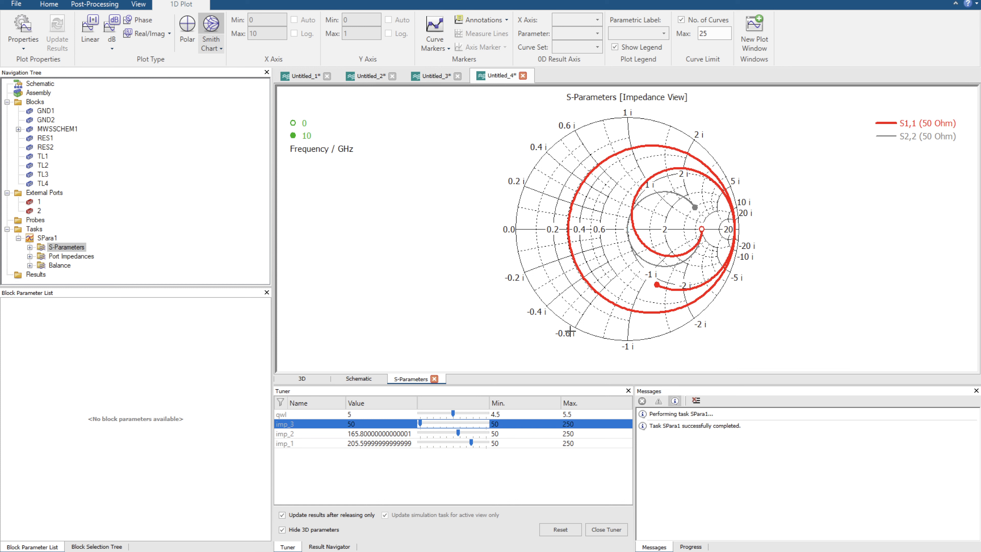
left_click(525, 426)
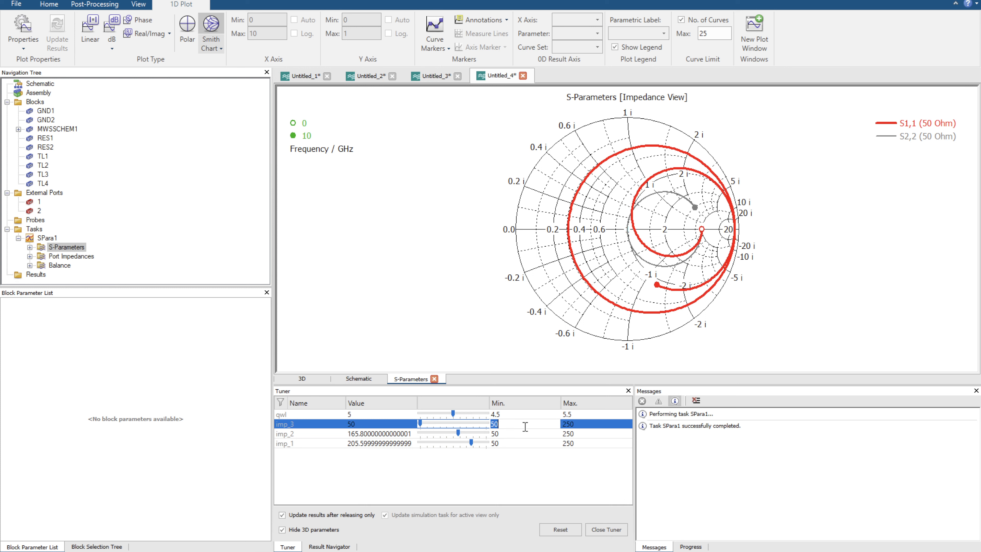
type("25")
key("Return")
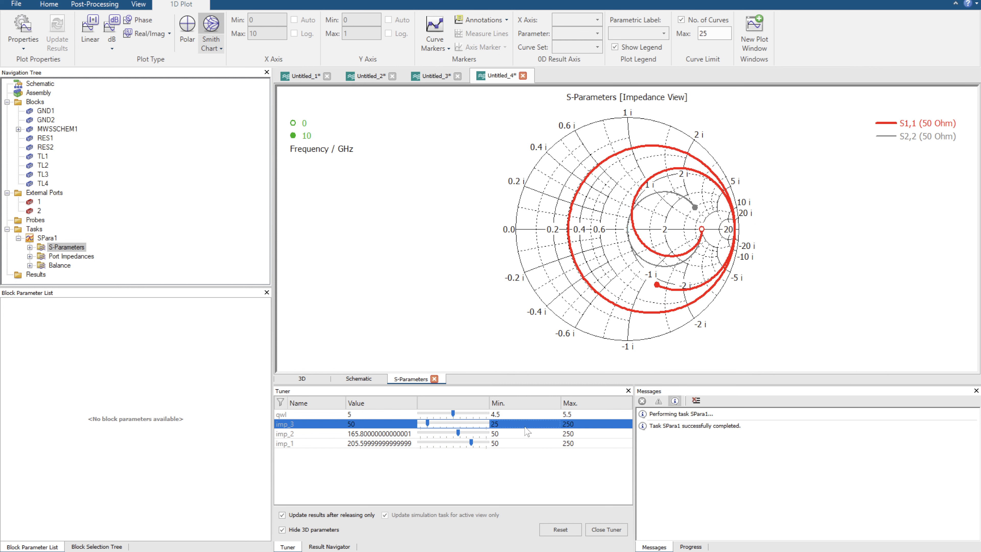
left_click_drag(427, 424, 424, 423)
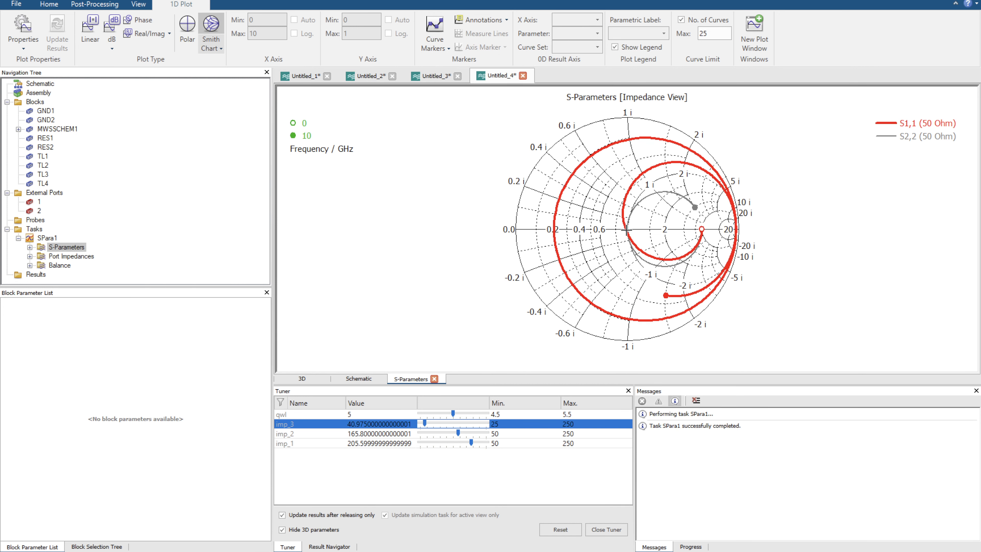
Inspect the curves near the Smith chart's centre and examine the S2,2 dip near 5.75 GHz in the dB magnitude plot.
left_click(634, 235)
scroll(635, 235, "up", 10)
key("space")
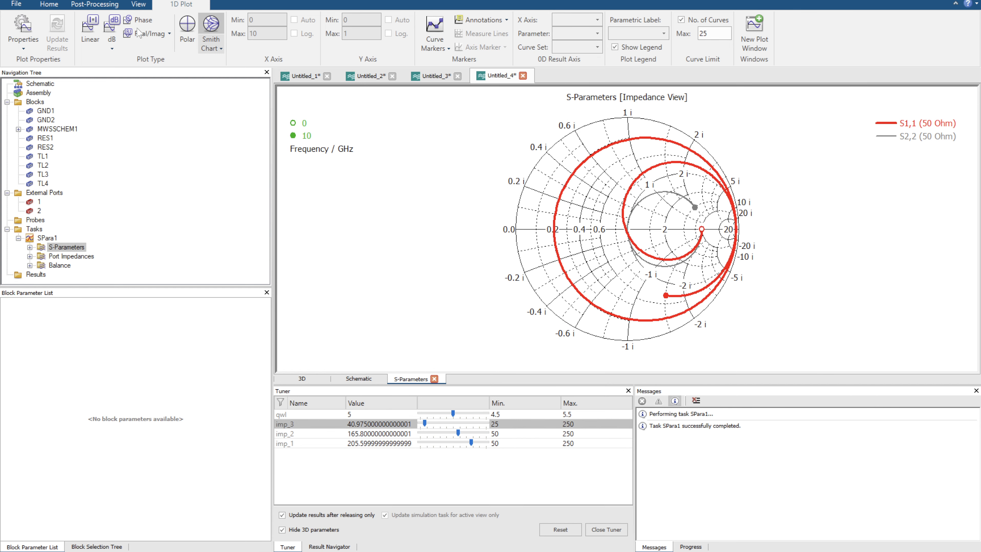
left_click(112, 24)
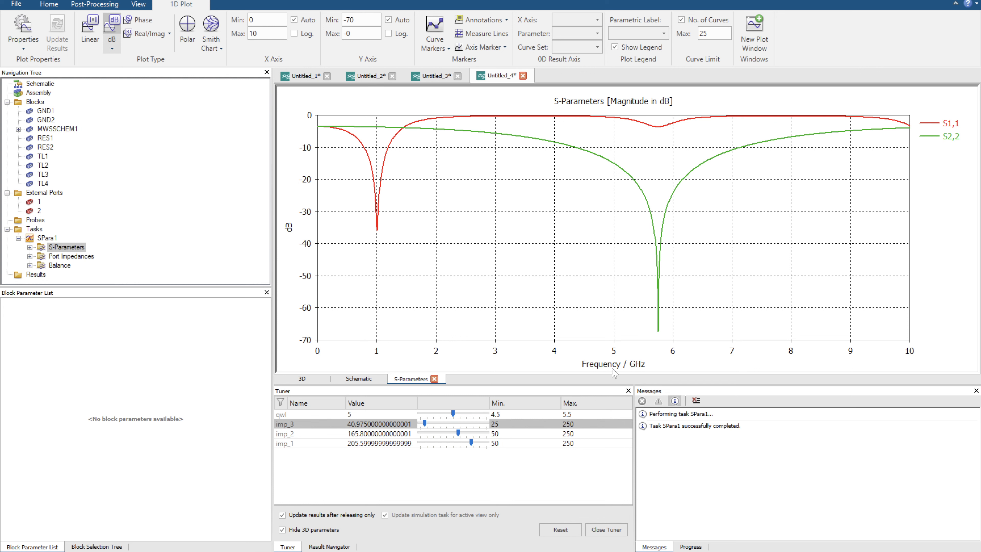
left_click_drag(638, 311, 680, 343)
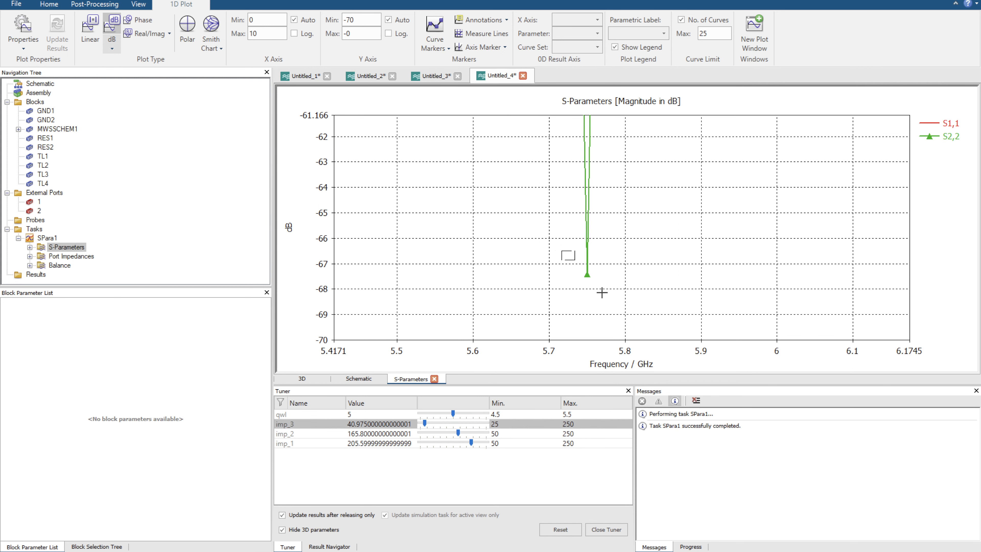
left_click_drag(601, 292, 614, 304)
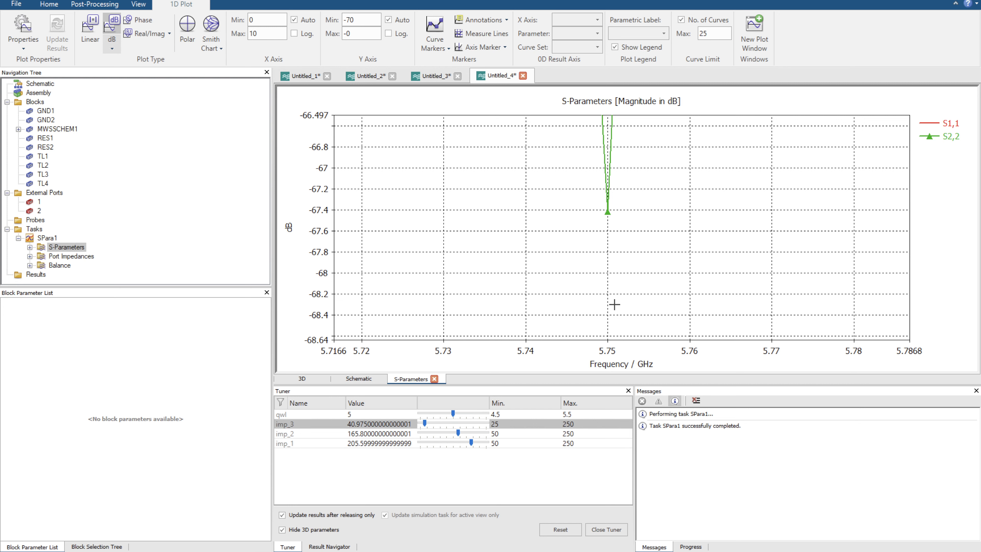
key("space")
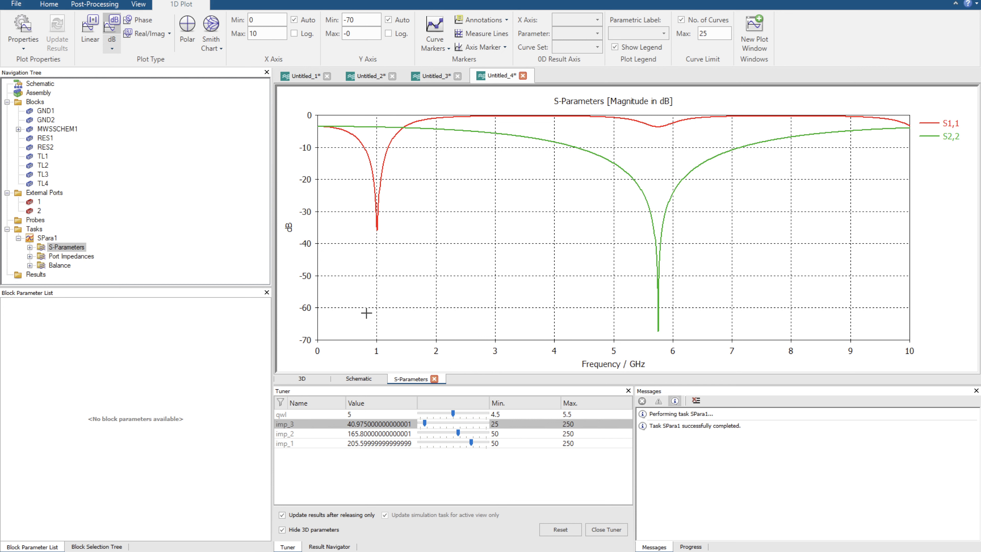
Show the S-parameters as a Smith chart again and compare where S1,1 and S2,2 cross the real axis near the centre.
left_click(211, 27)
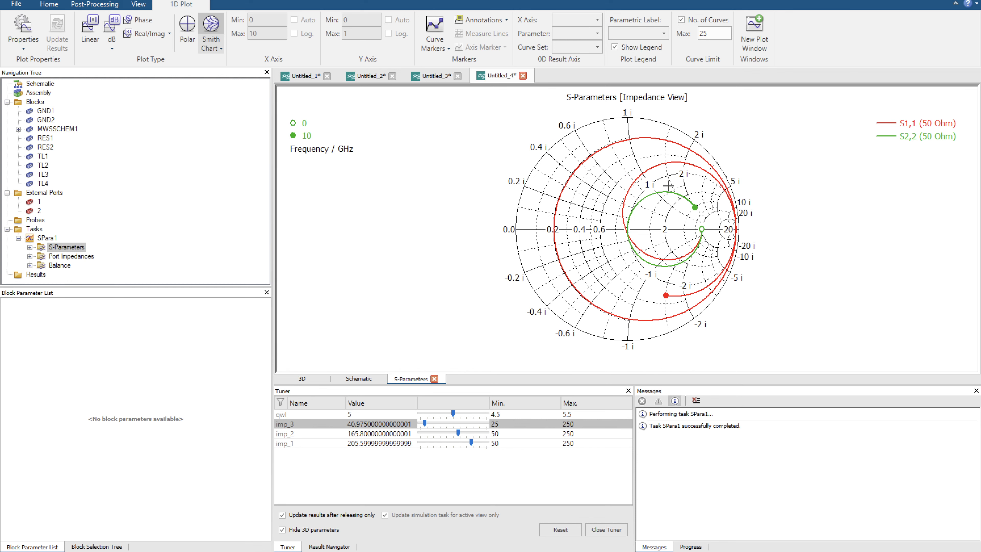
scroll(627, 227, "up", 5)
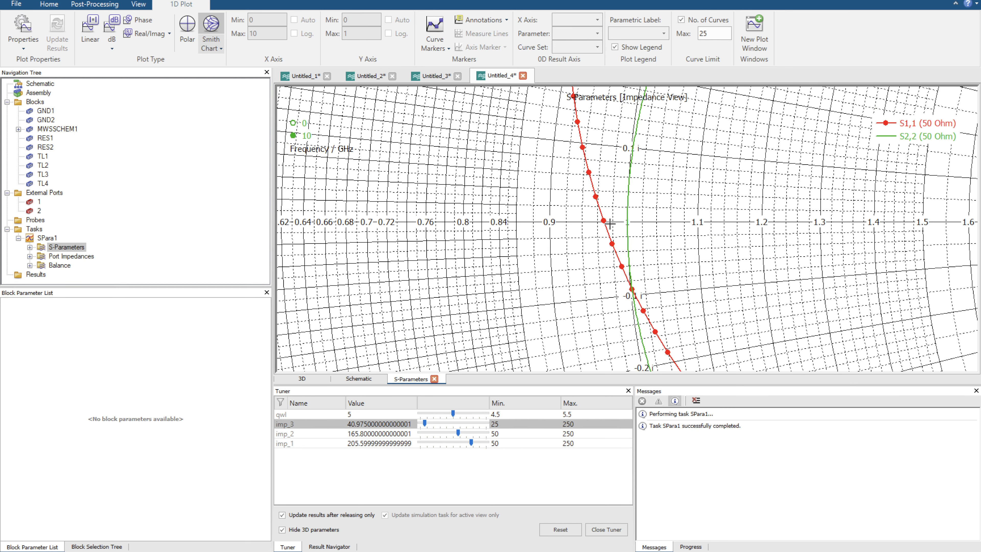
scroll(618, 218, "up", 3)
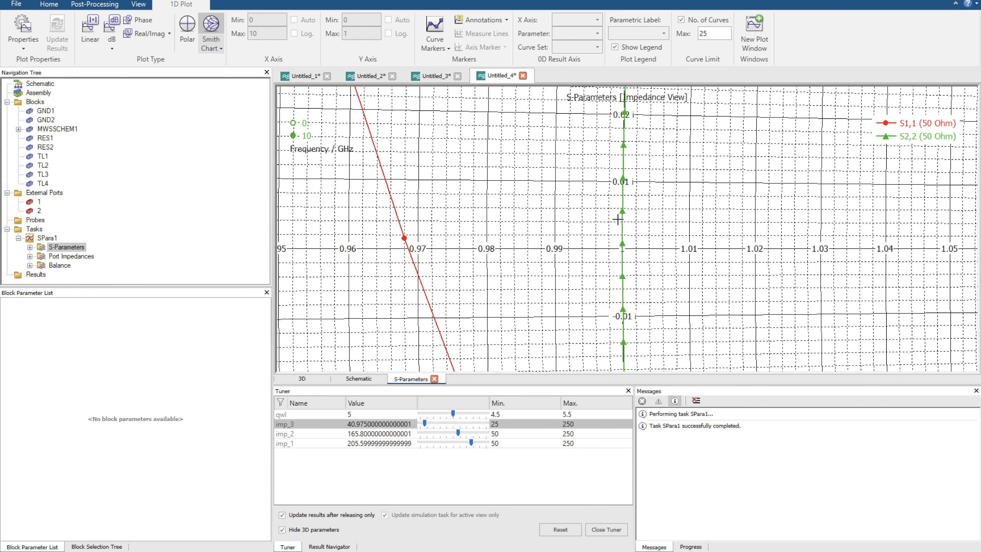
scroll(652, 293, "down", 8)
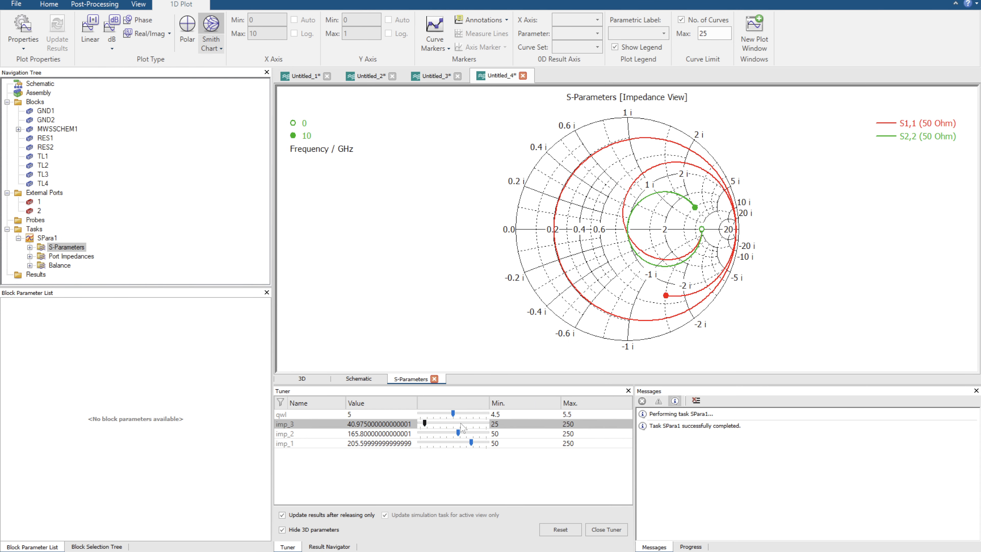
Tune imp_3 to about 46.4 and imp_2 to about 97.6 while checking the S1,1 crossings on the Smith chart's real axis.
mouse_move(424, 424)
left_mouse_down()
mouse_move(450, 431)
mouse_move(438, 436)
left_mouse_up()
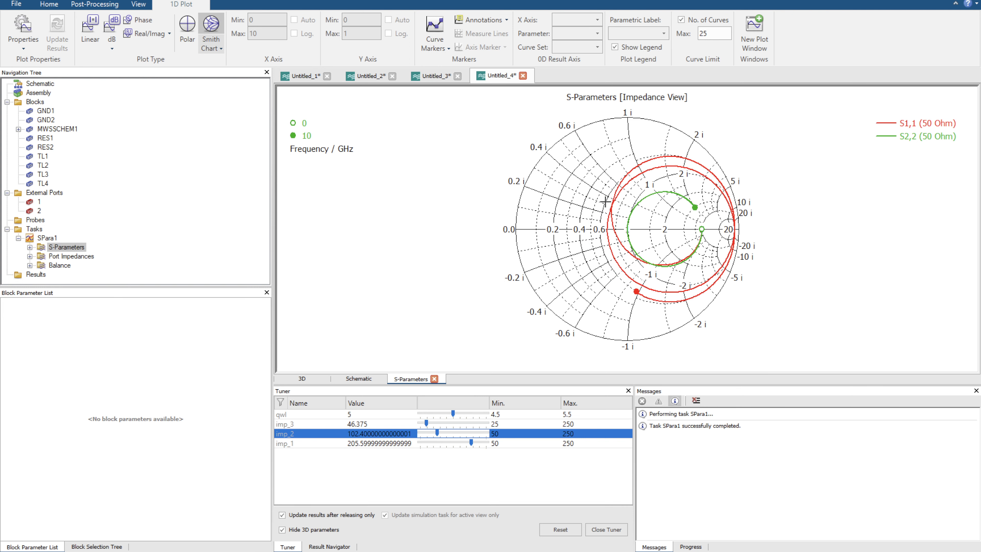
left_click_drag(604, 201, 636, 237)
key("space")
key("space")
key("space")
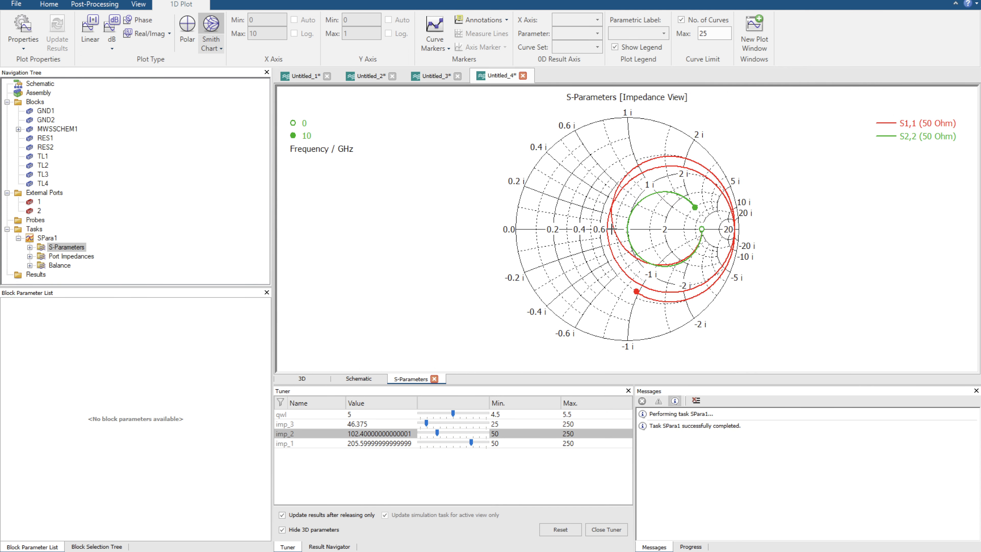
left_click(436, 432)
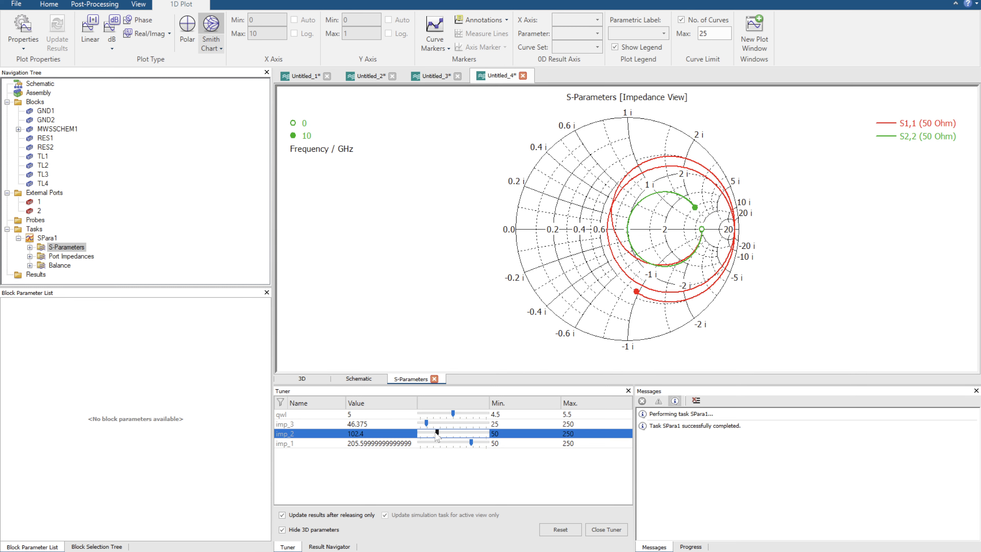
left_click_drag(435, 430, 436, 433)
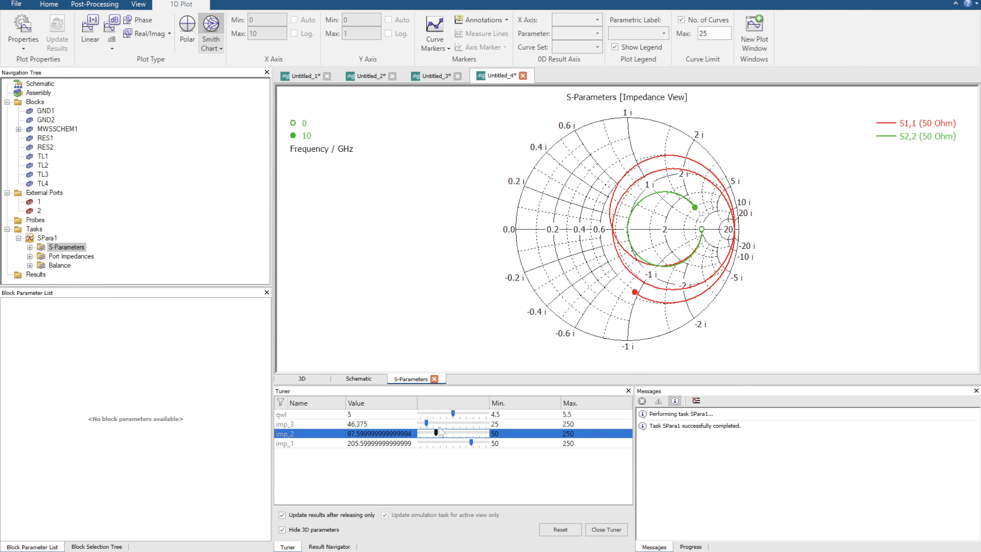
Examine the real-axis crossings of S1,1 close-up, and compare the Smith chart with the dB magnitude plot and the two-circuit schematic.
left_click_drag(592, 219, 631, 240)
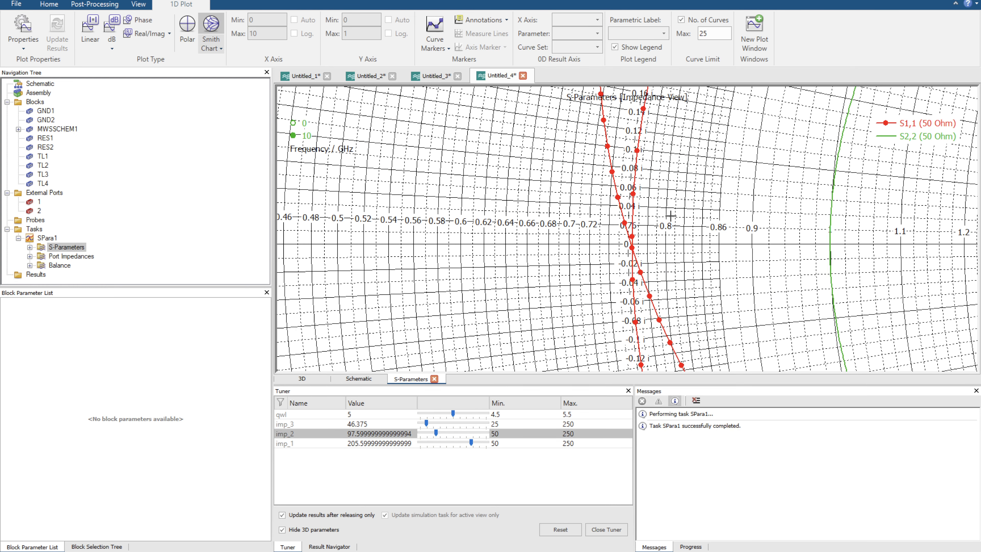
key("space")
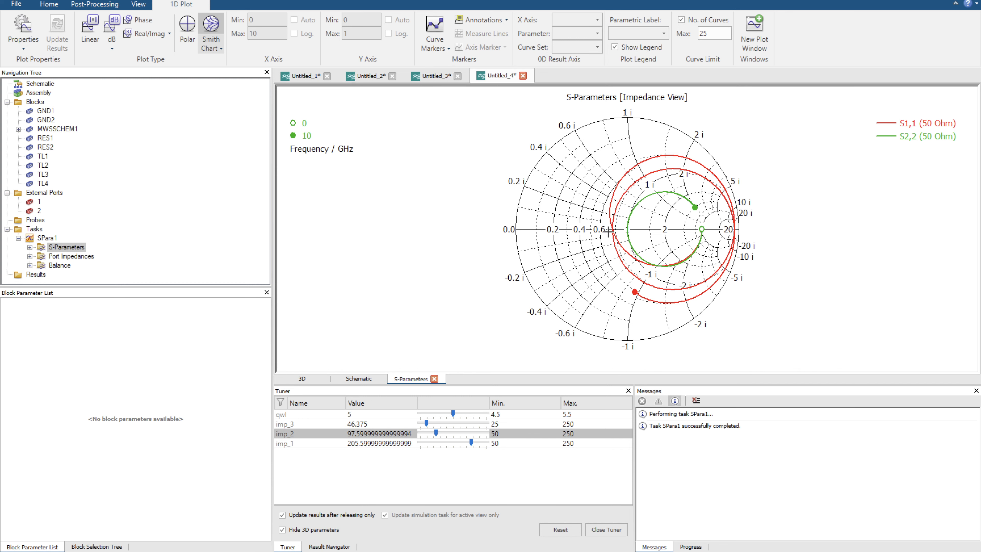
left_click_drag(607, 229, 625, 235)
key("space")
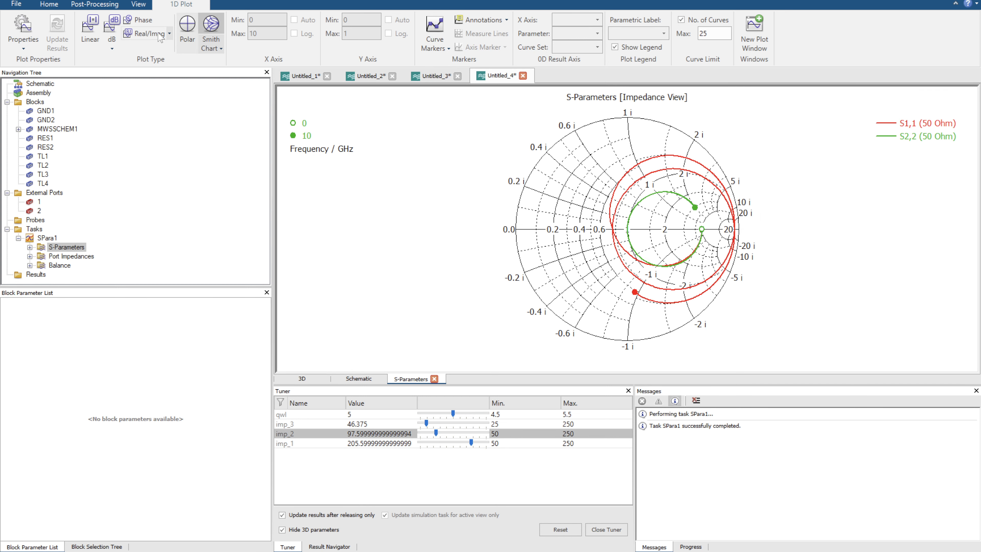
left_click(113, 29)
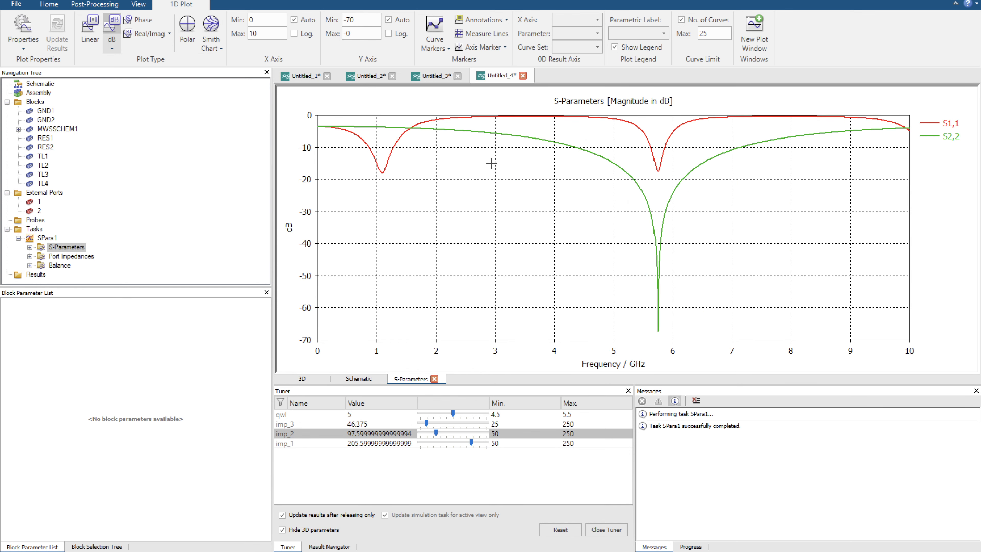
left_click(358, 378)
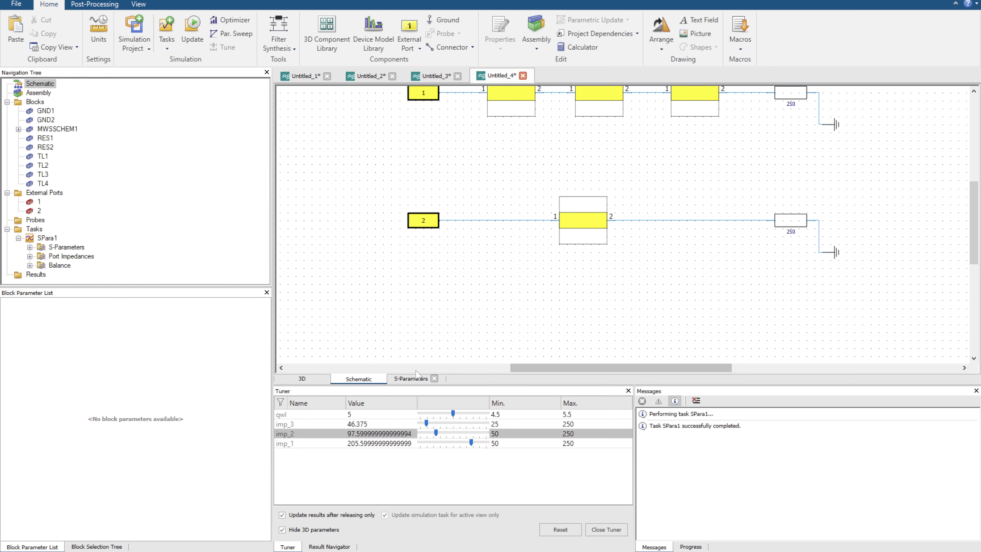
left_click(411, 379)
left_click(211, 25)
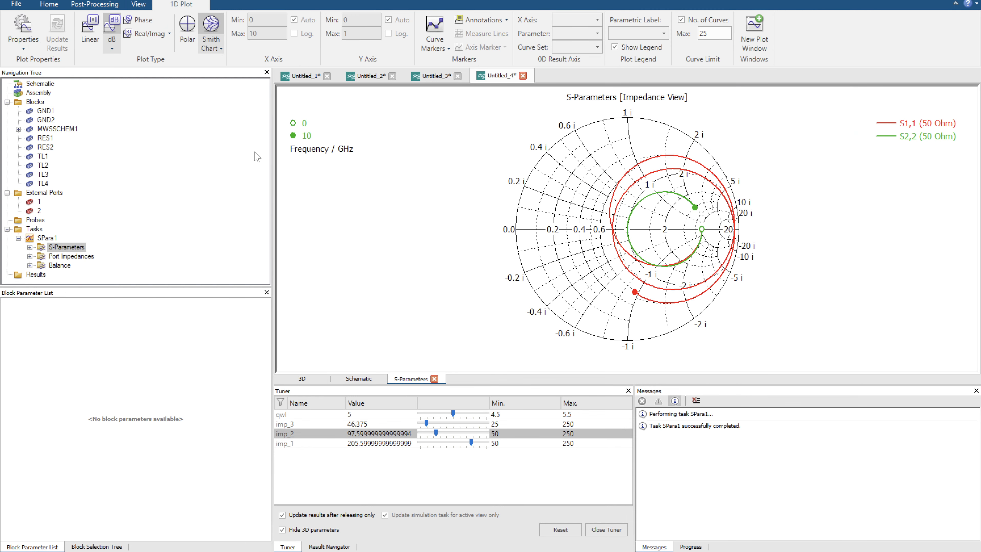
Tune imp_1 to 223 and imp_2 to about 102.4, with the tuning range of imp_2 limited to 90–120.
left_click_drag(470, 443, 479, 444)
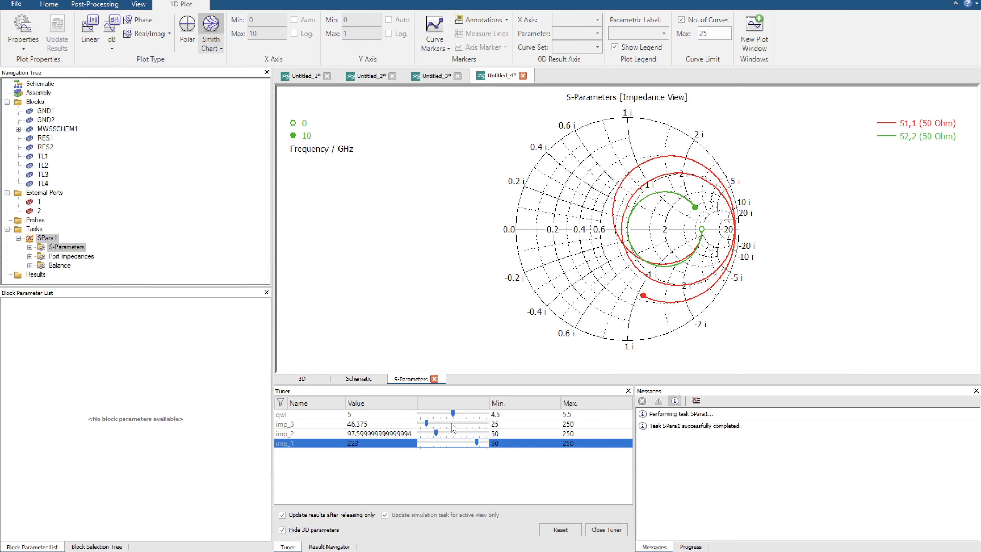
left_click_drag(436, 433, 437, 432)
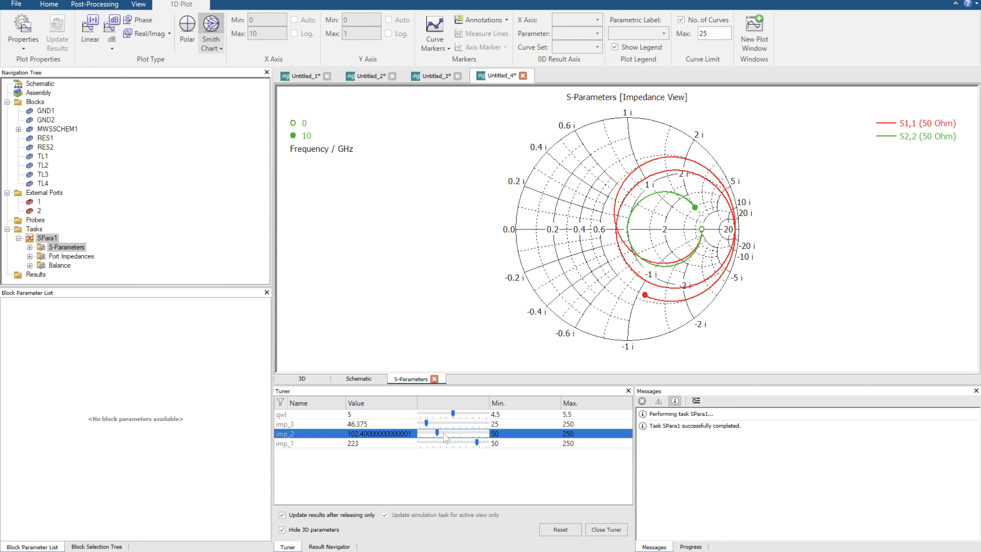
left_click(519, 433)
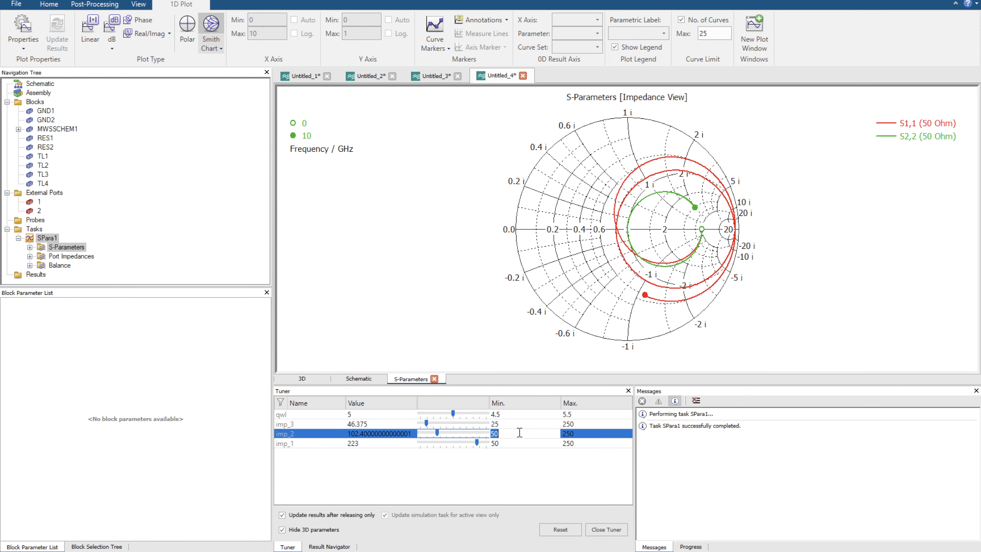
type("90")
key("Return")
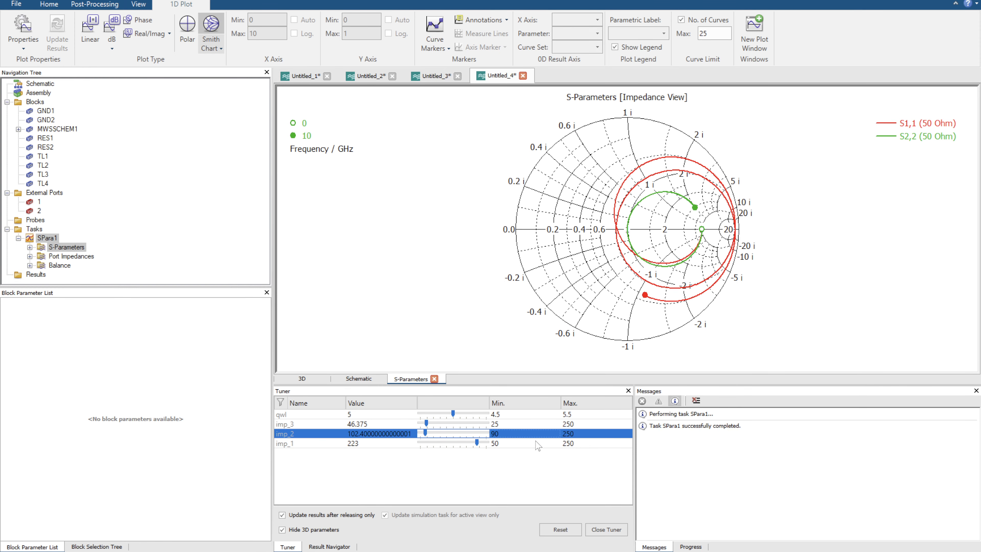
left_click(571, 433)
type("120")
key("Return")
left_click_drag(446, 431, 446, 432)
Set the tuning minimum of imp_1 to 200, and tune imp_1 to 250 and imp_2 to about 107.6.
left_click(531, 444)
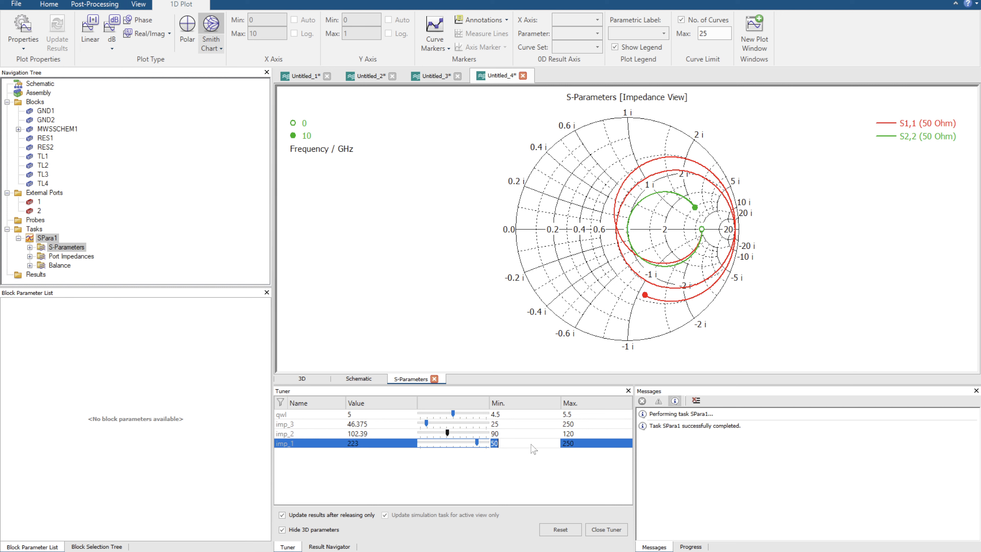
type("200")
key("Return")
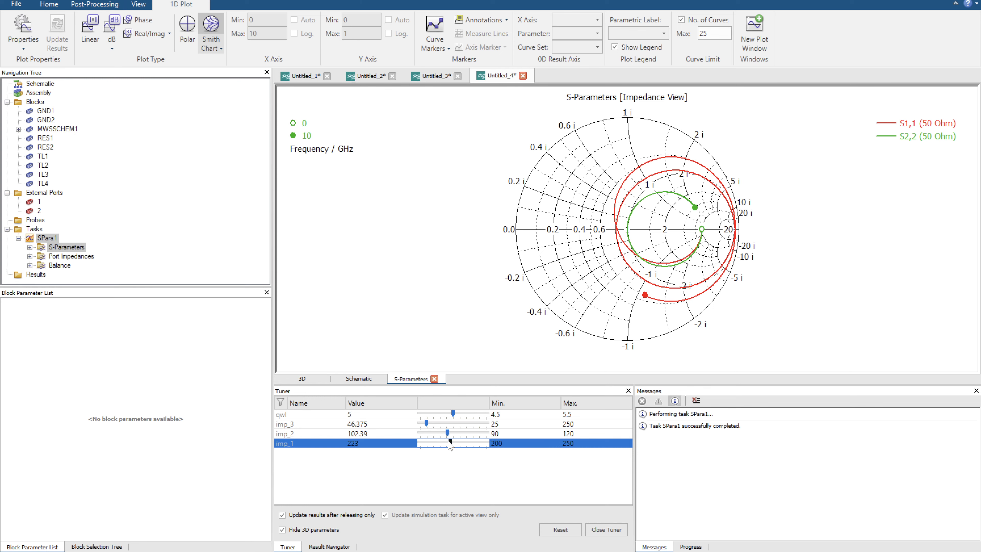
mouse_move(450, 442)
left_mouse_down()
mouse_move(470, 442)
mouse_move(444, 432)
left_mouse_up()
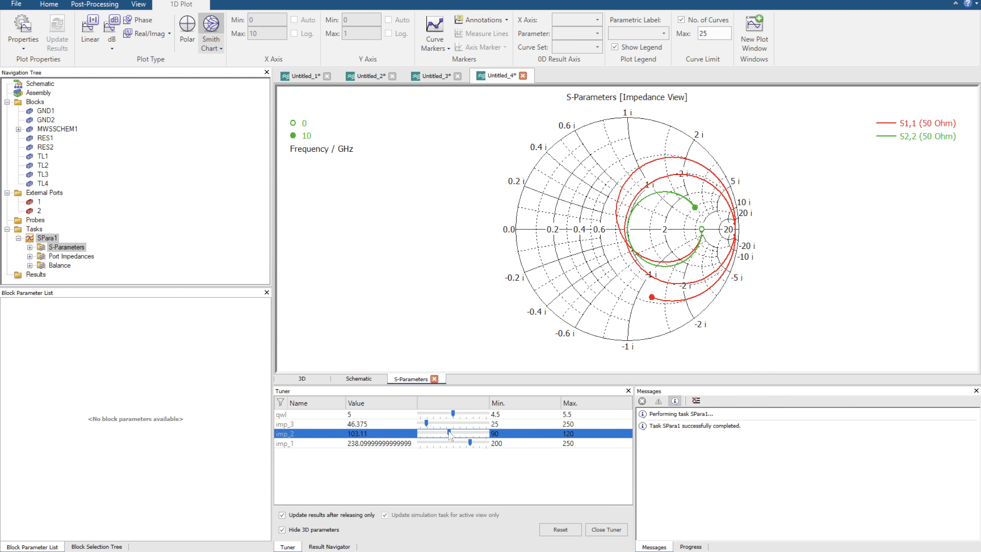
left_click_drag(451, 433, 481, 444)
left_click(470, 442)
left_click(456, 433)
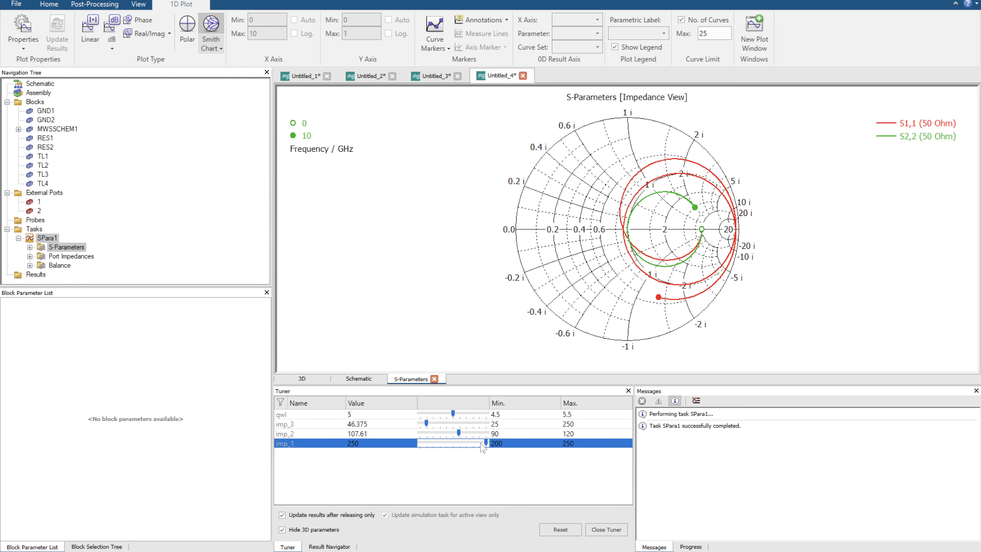
Set the tuning maximum of imp_1 to 300, and tune imp_1 to about 261.9 and imp_2 to about 109.3, checking the real-axis crossings.
double_click(573, 444)
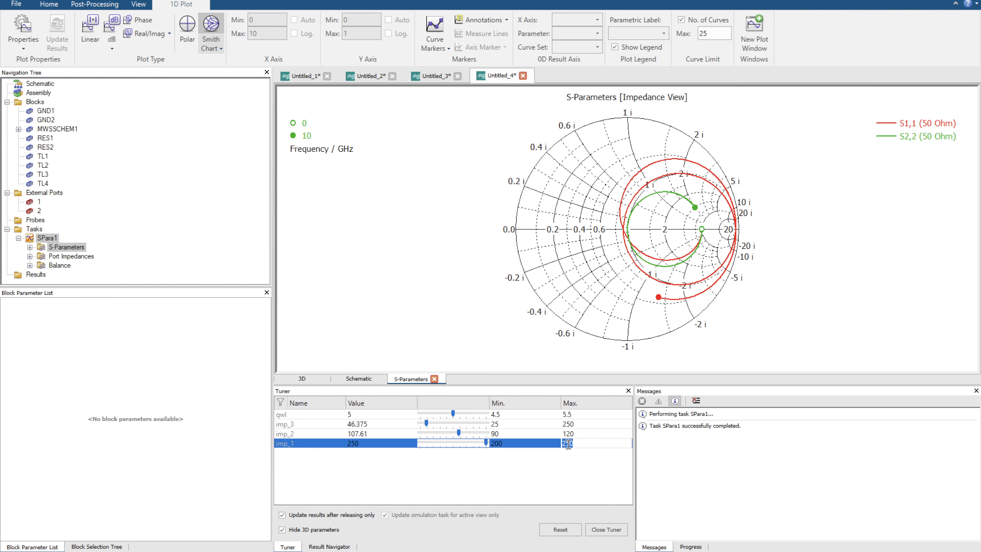
type("300")
key("Return")
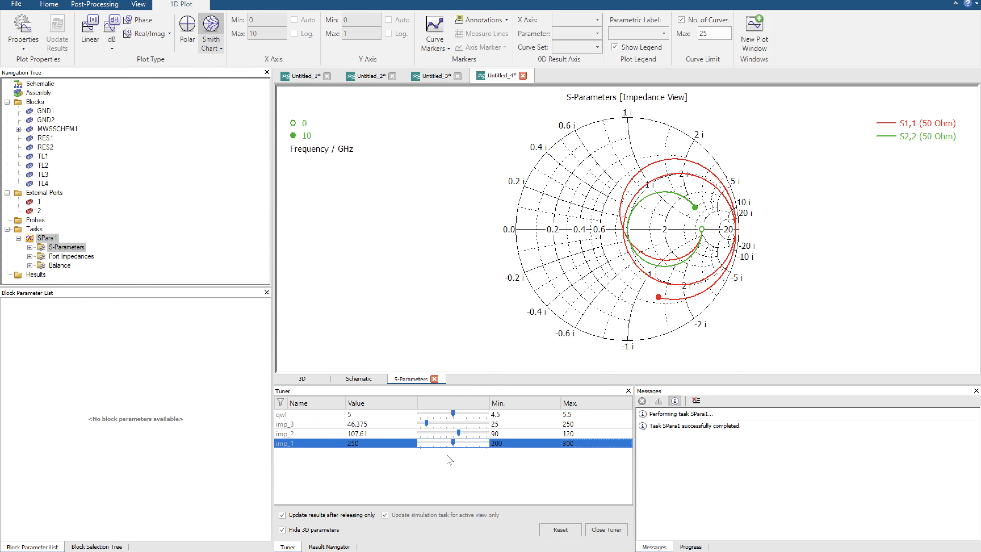
left_click_drag(452, 442, 461, 443)
left_click_drag(589, 213, 654, 258)
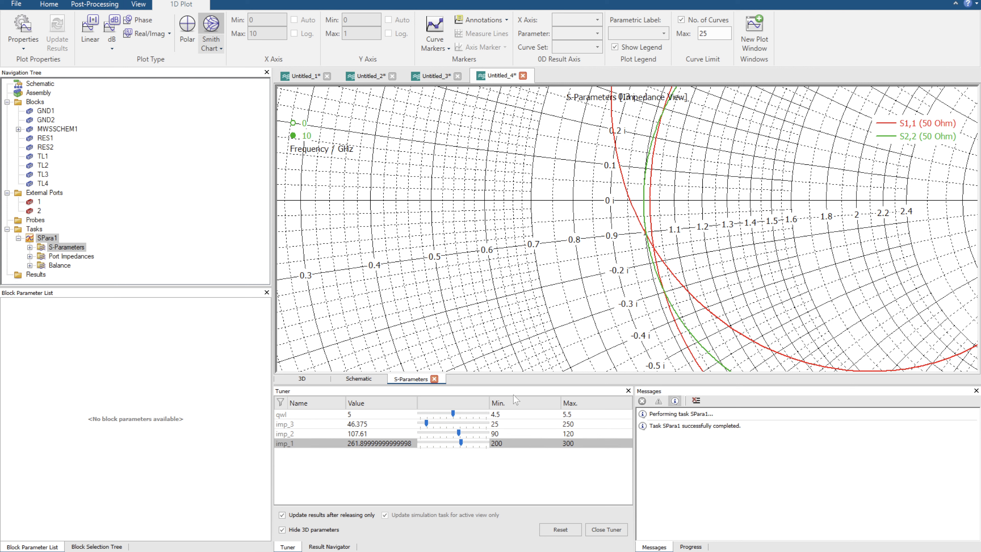
left_click_drag(459, 432, 463, 431)
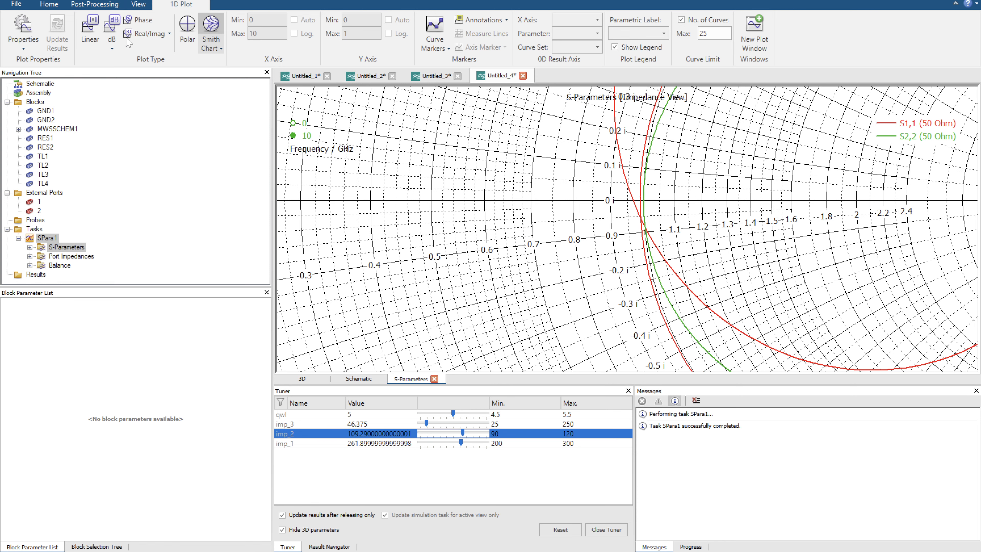
Compare S1,1 and S2,2 on the dB magnitude plot and on the full Smith chart.
left_click(112, 28)
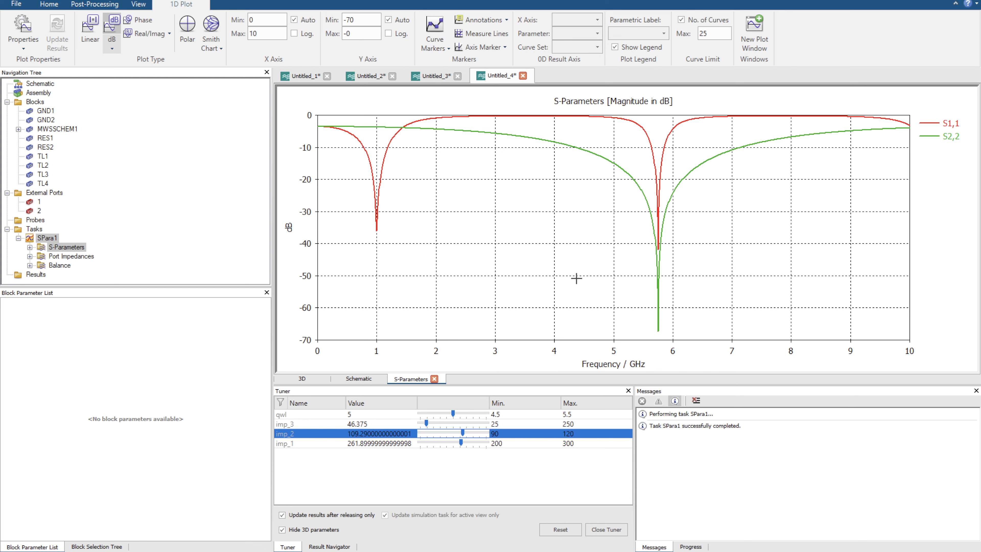
left_click(211, 34)
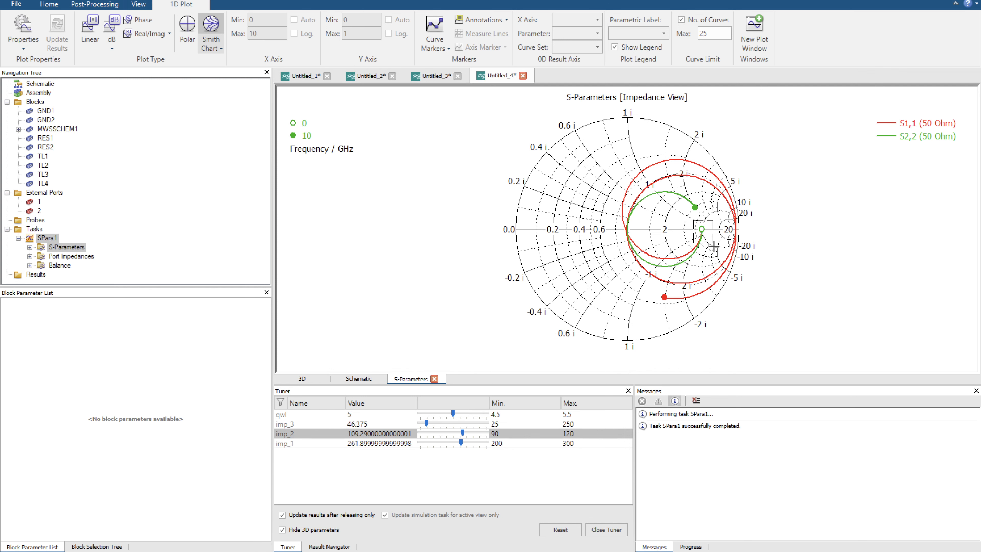
scroll(713, 246, "up", 3)
key("space")
right_click(600, 176)
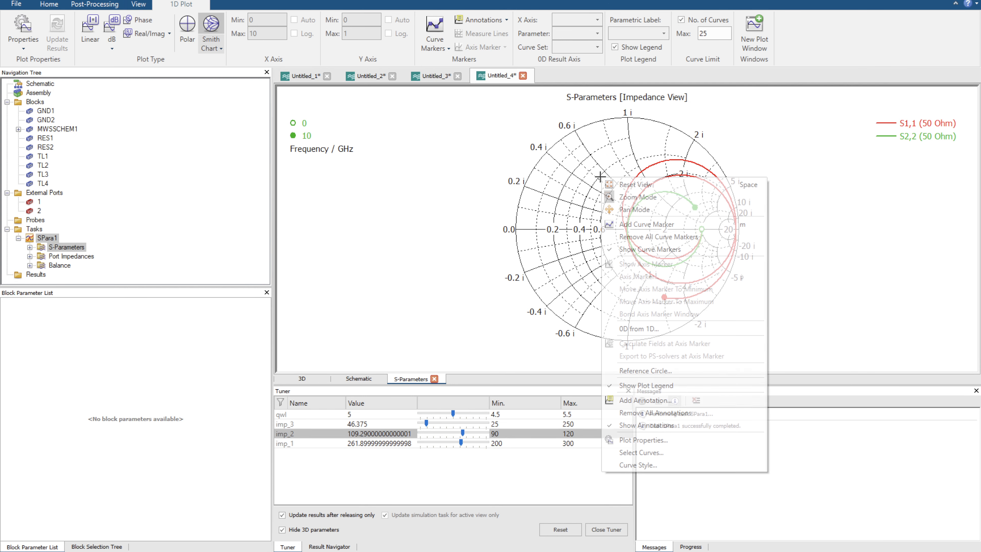
left_click(537, 203)
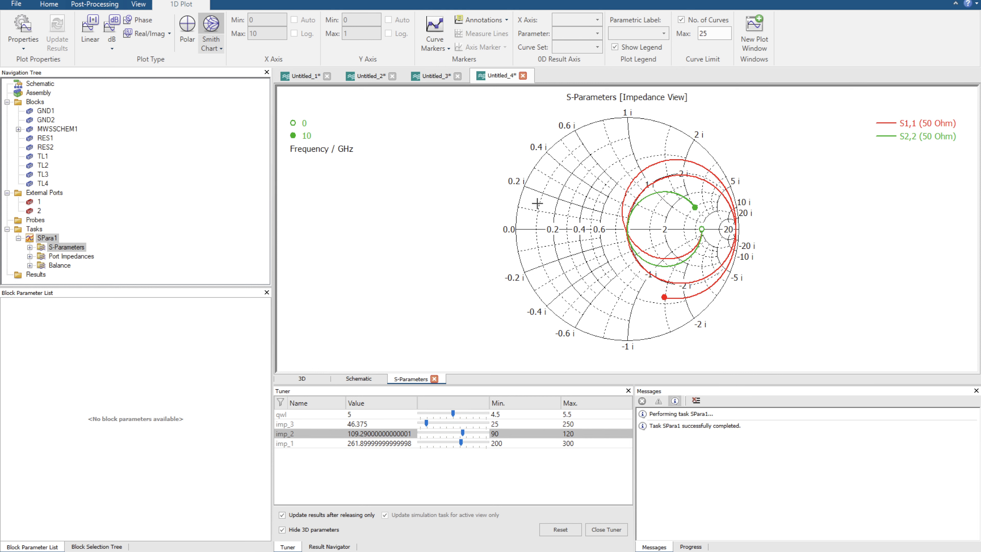
Limit the Smith chart's frequency range to 4–6 GHz in the plot properties.
right_click(536, 203)
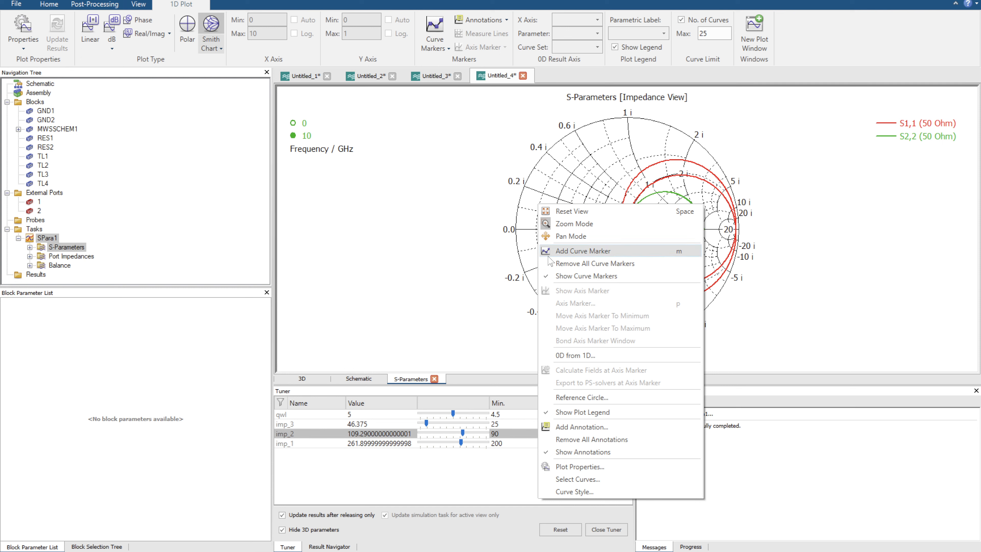
left_click(577, 471)
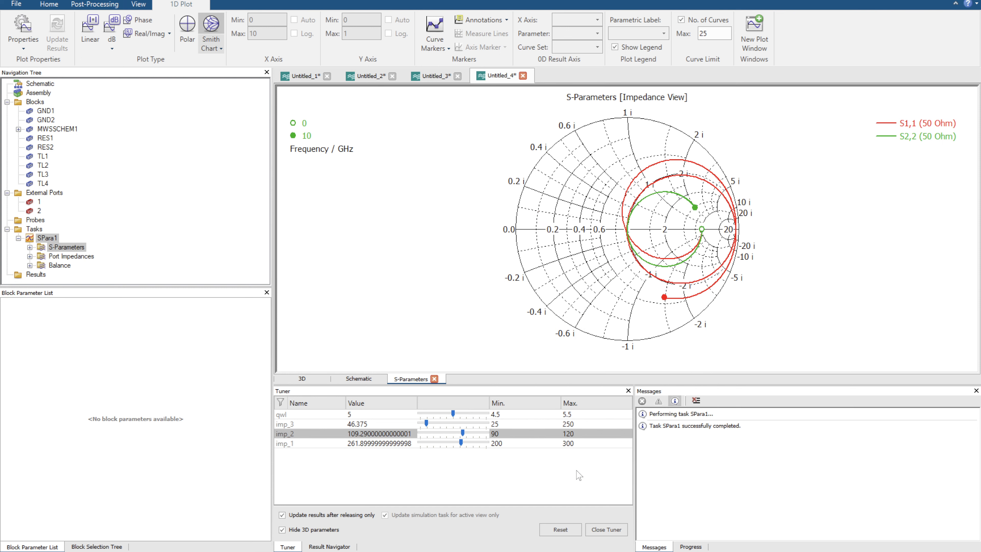
left_click_drag(446, 259, 389, 256)
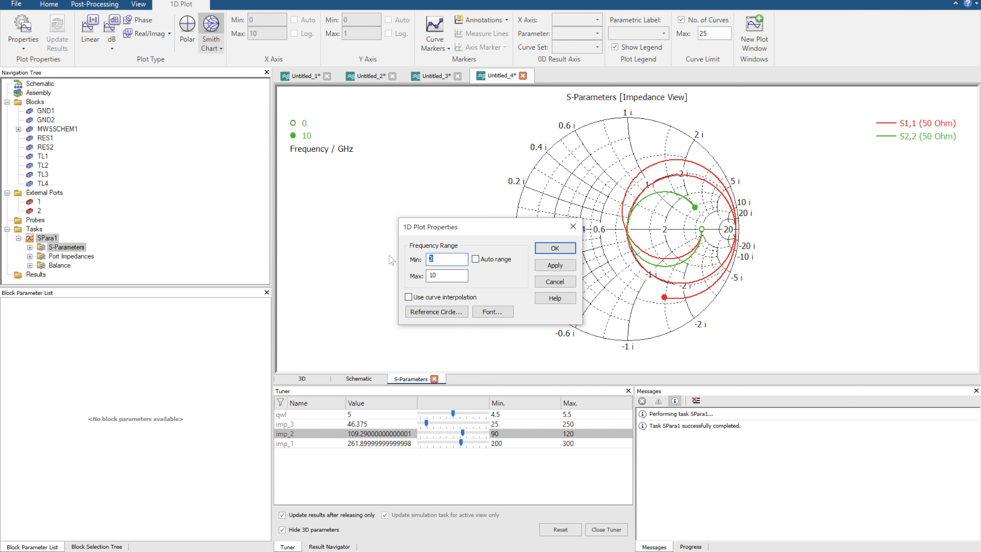
type("4")
key("Tab")
type("6")
left_click(562, 248)
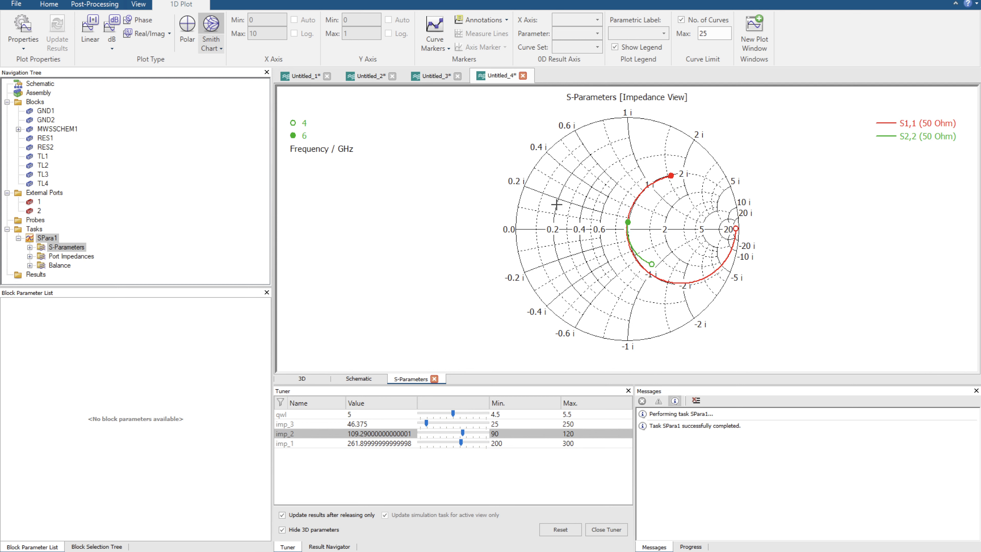
Examine close-up how closely S1,1 and S2,2 are spaced where they pass the Smith chart's centre.
left_click_drag(586, 190, 682, 288)
left_click_drag(589, 172, 682, 301)
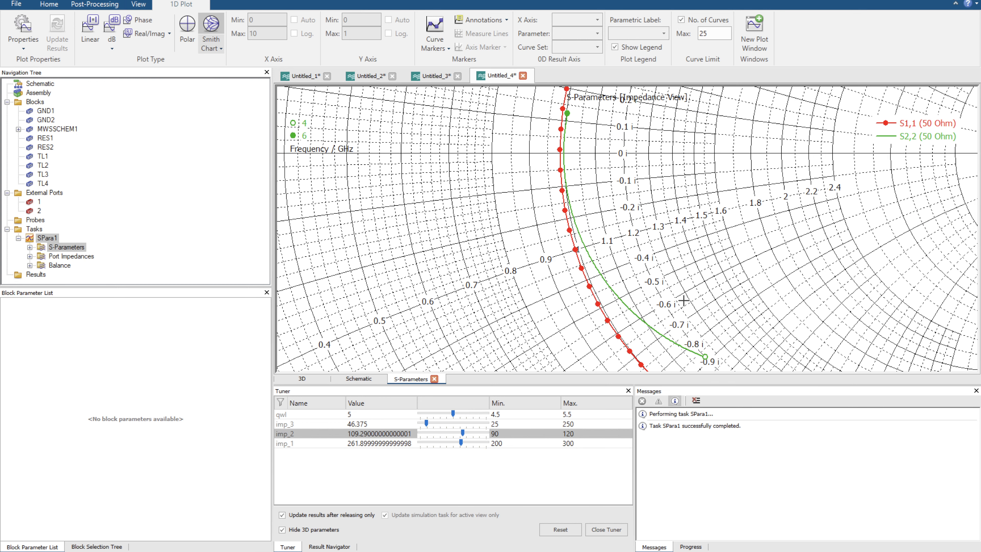
key("space")
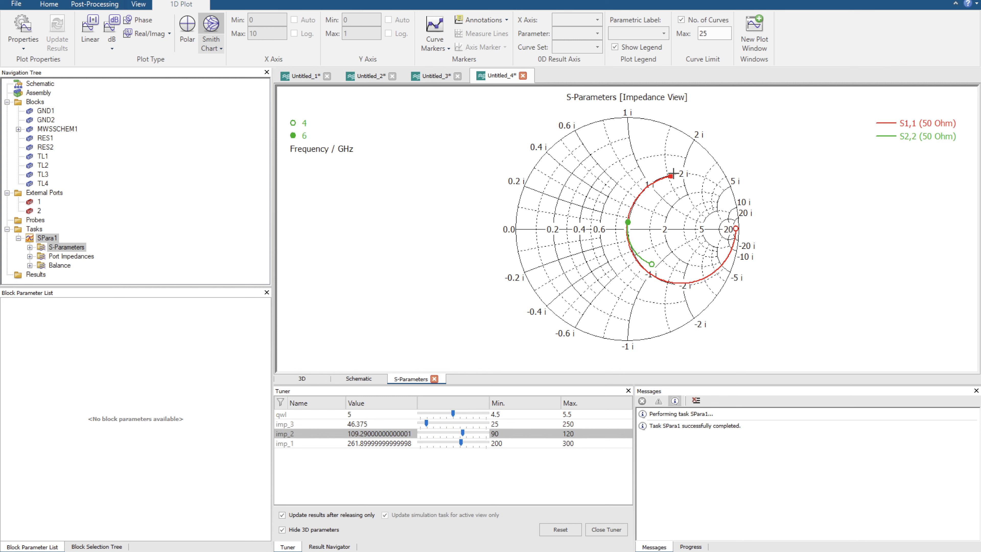
left_click_drag(624, 220, 641, 250)
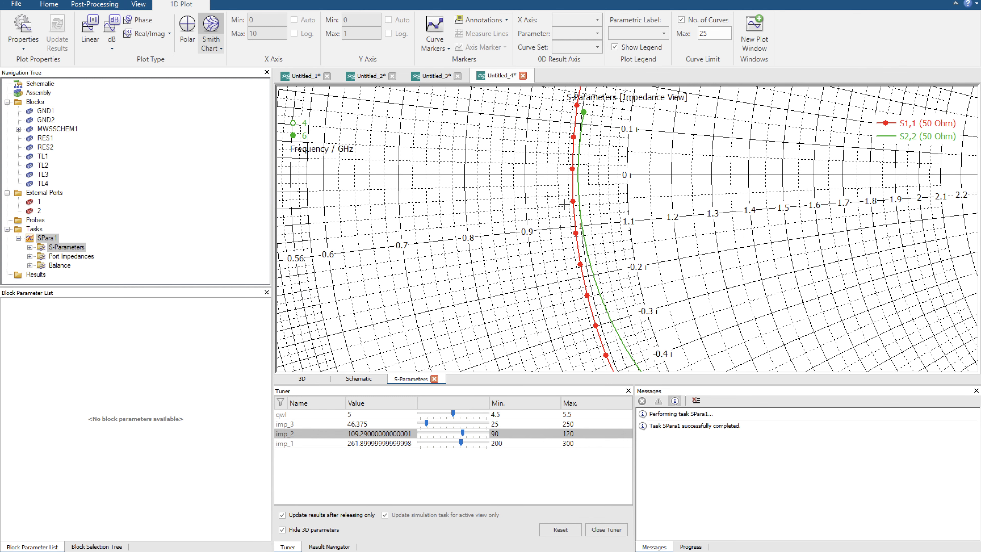
key("space")
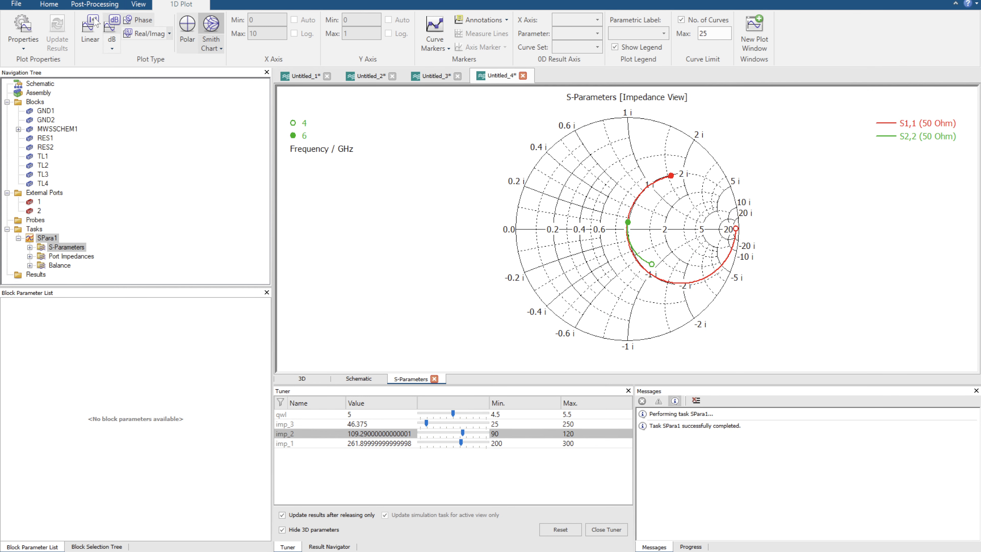
Show the S-parameters in dB, and inspect the impedance parameters of the three-section circuit's line blocks in the schematic.
left_click(111, 26)
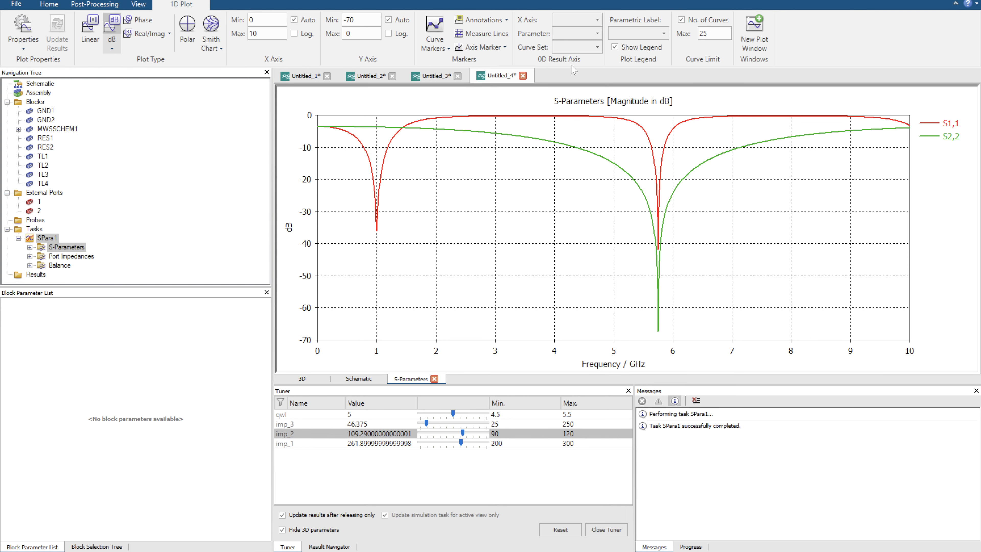
left_click(358, 379)
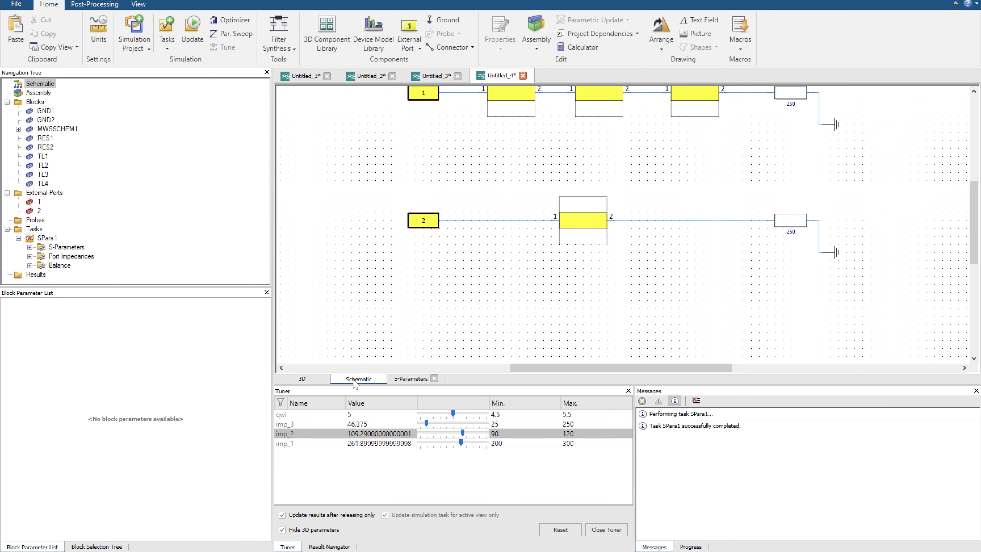
left_click(414, 379)
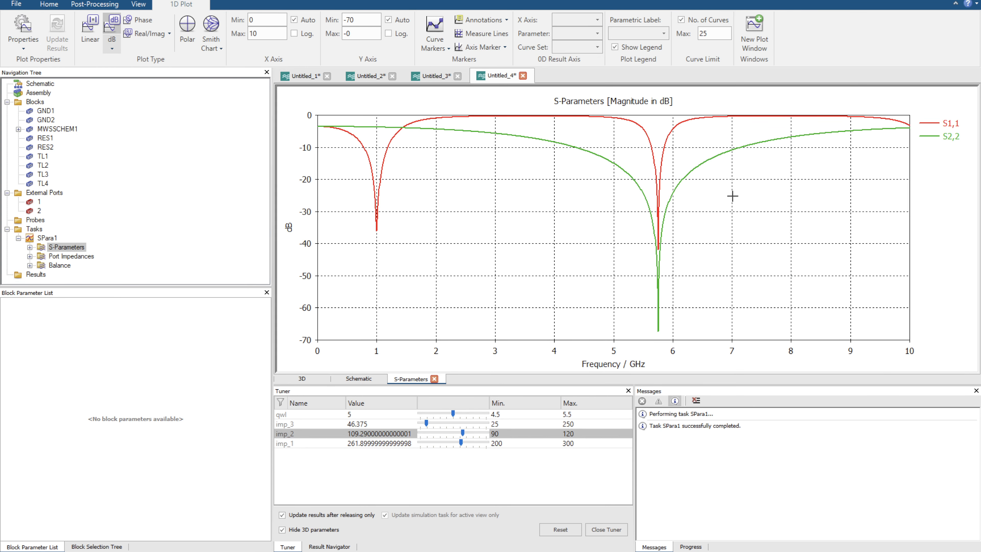
left_click(354, 379)
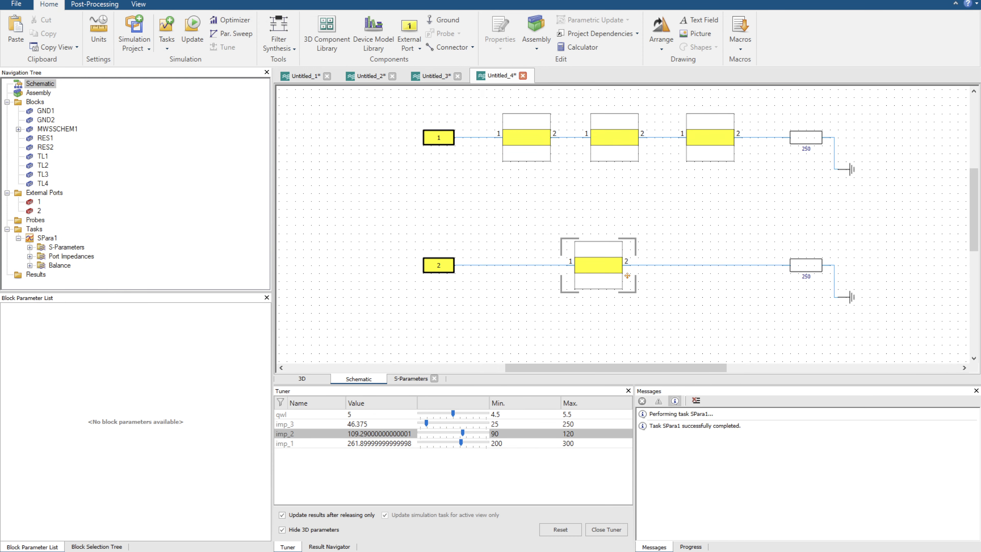
left_click_drag(627, 275, 630, 283)
left_click(547, 142)
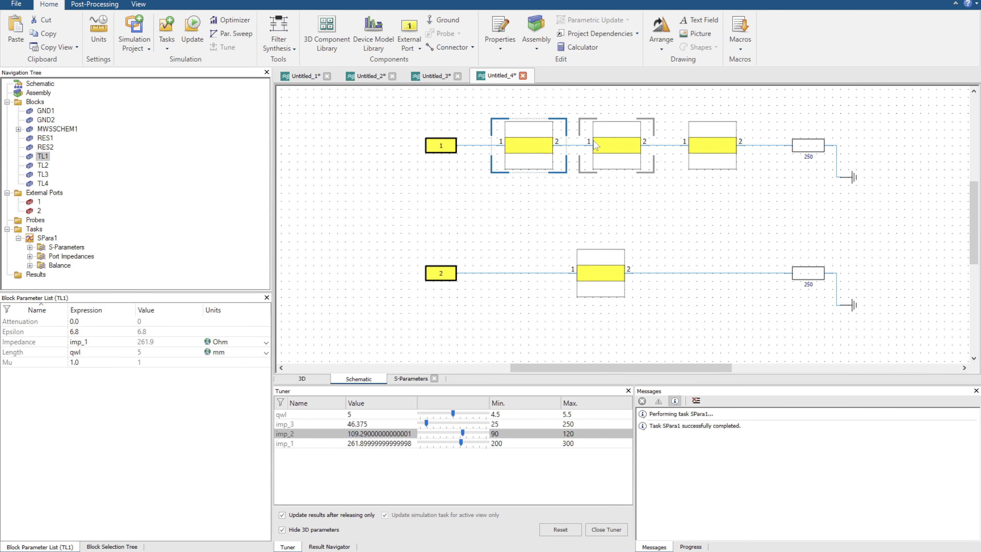
left_click(618, 144)
left_click(711, 138)
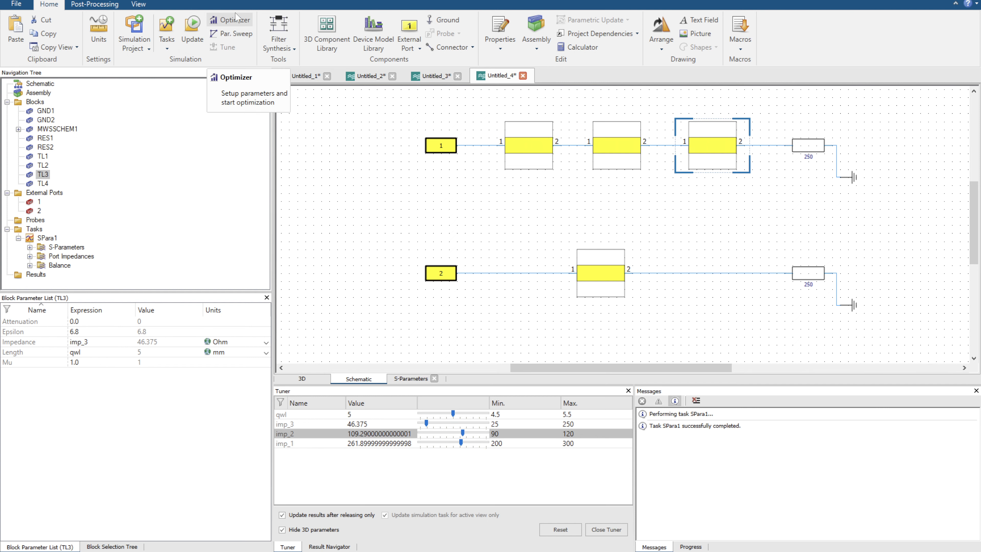
Open the Optimizer and include imp_1, imp_2 and imp_3 as optimization parameters.
left_click(224, 18)
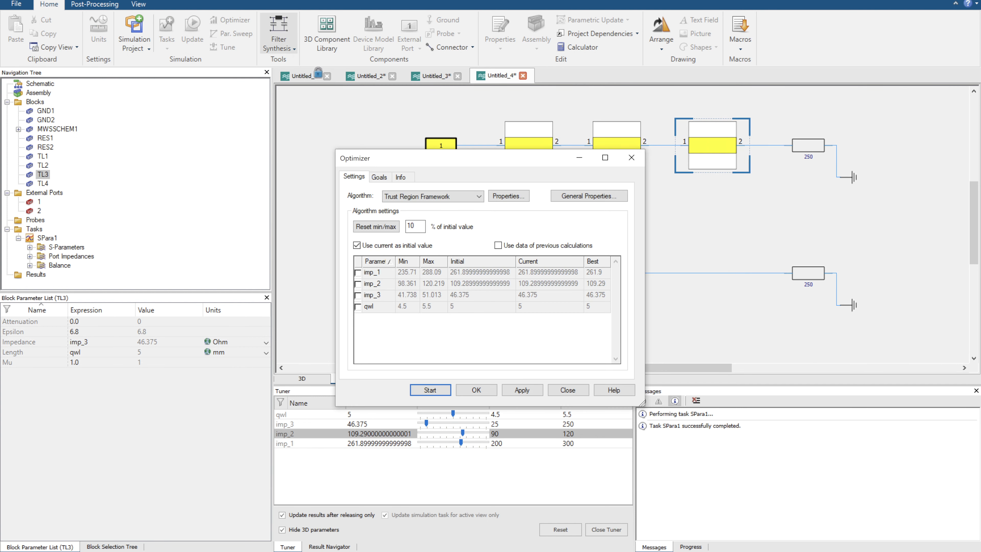
left_click(379, 178)
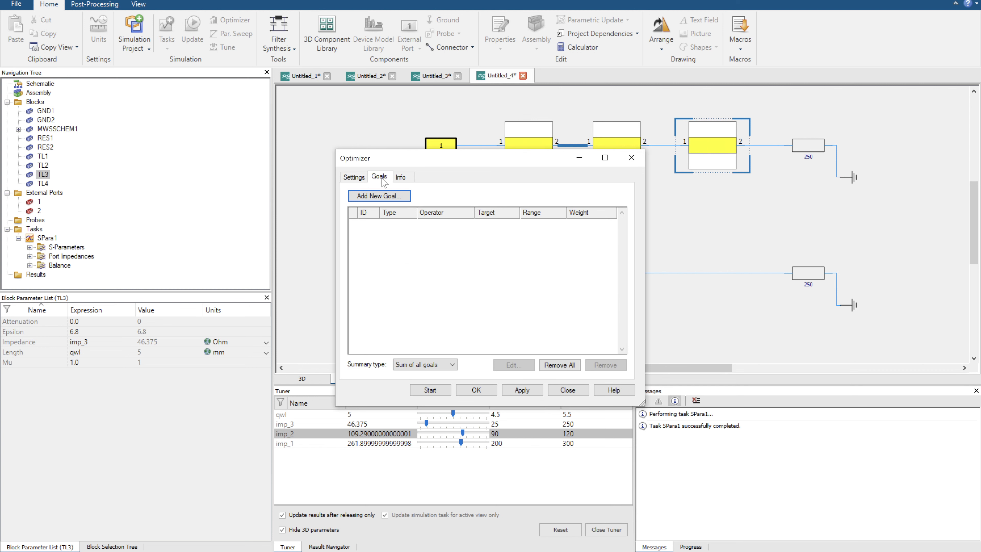
left_click(355, 178)
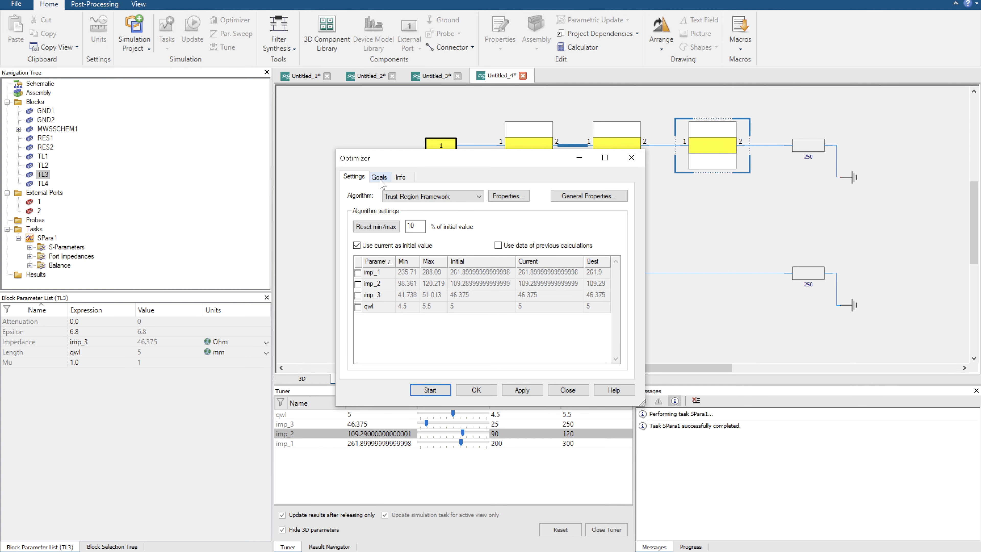
left_click(357, 272)
left_click(357, 283)
left_click(357, 295)
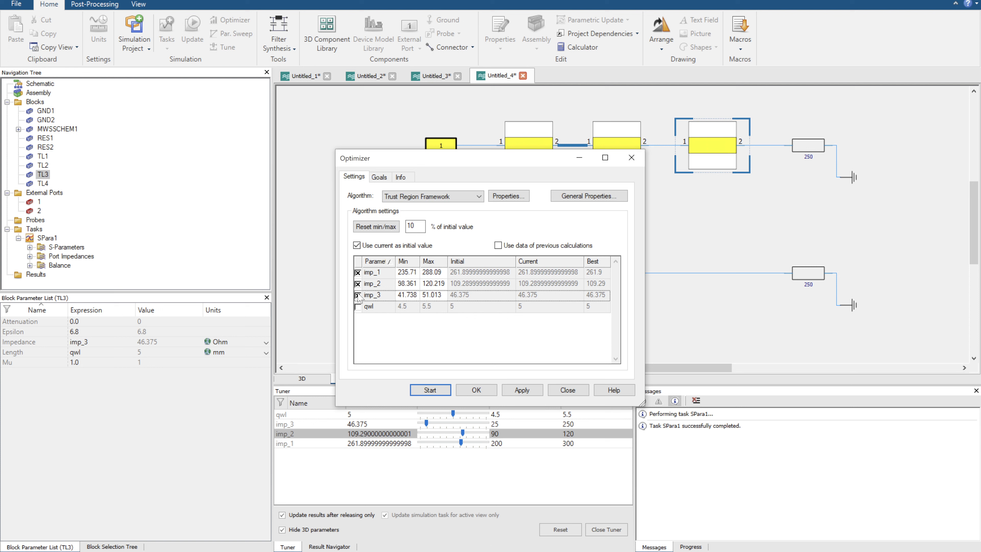
Set the optimization range of imp_1, imp_2 and imp_3 to 50–250 each.
left_click(406, 273)
left_click(407, 273)
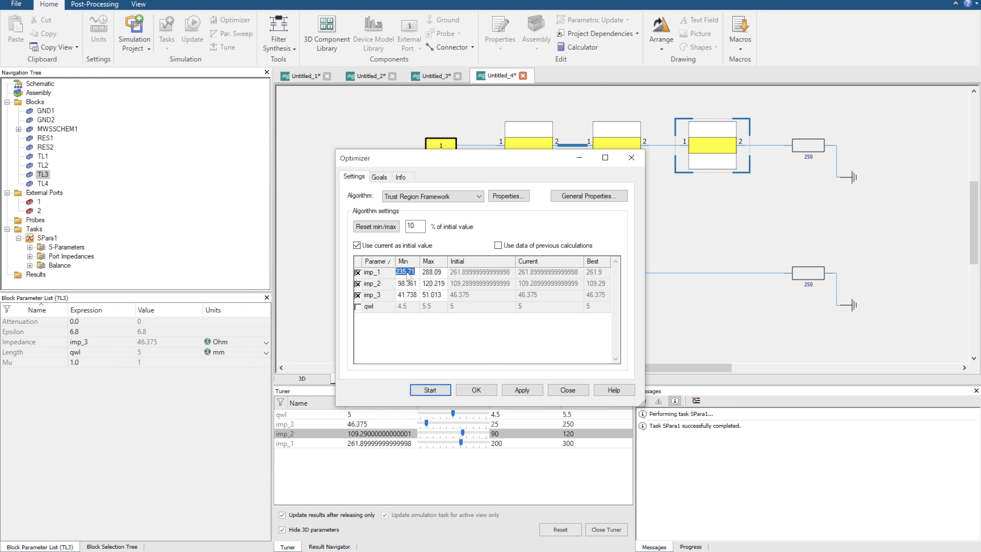
type("50")
key("Tab")
type("250")
key("Tab")
type("50")
key("Tab")
type("250")
key("Tab")
type("25")
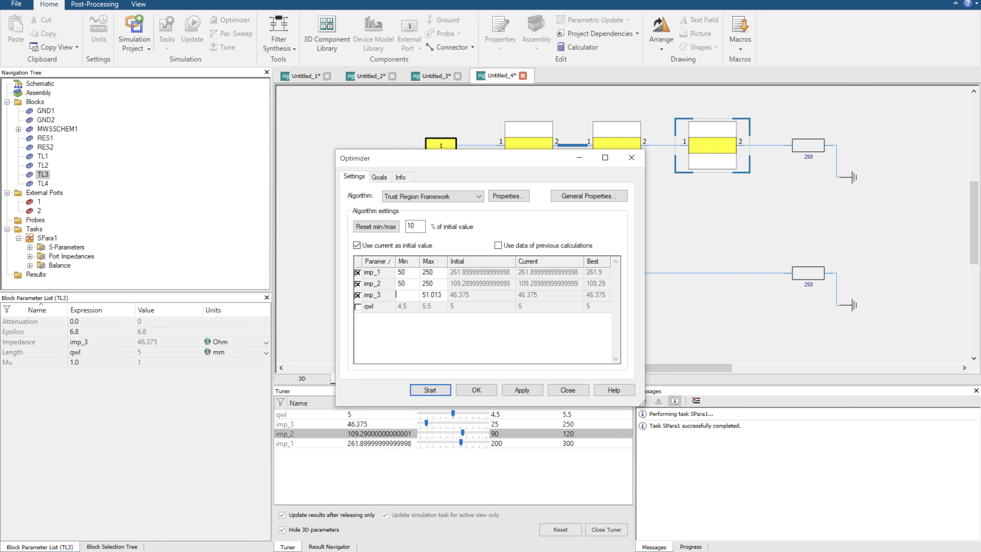
type("0")
key("Tab")
type("2")
left_click(406, 272)
Choose CMA Evolution Strategy as the optimization algorithm and try to switch to the goal definitions.
left_click(424, 197)
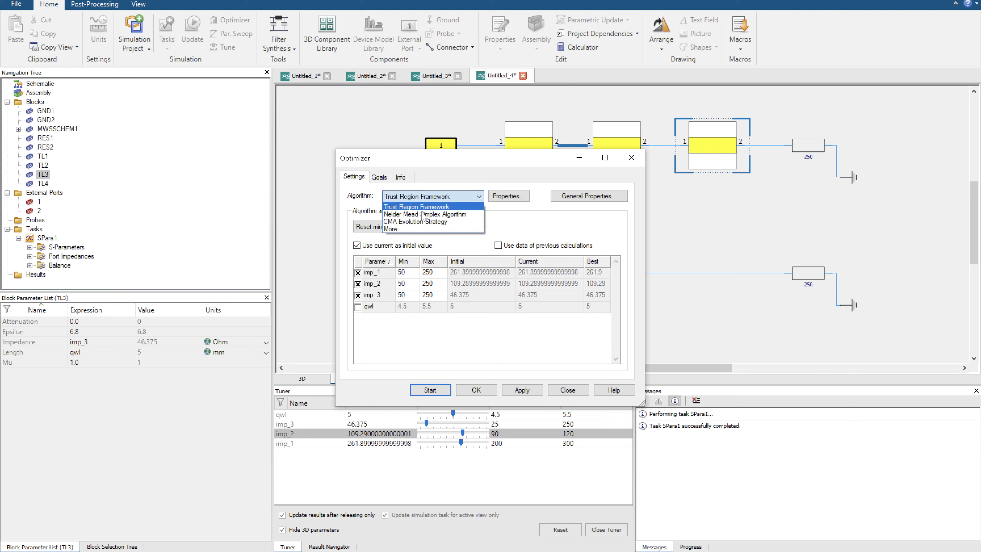
left_click(415, 222)
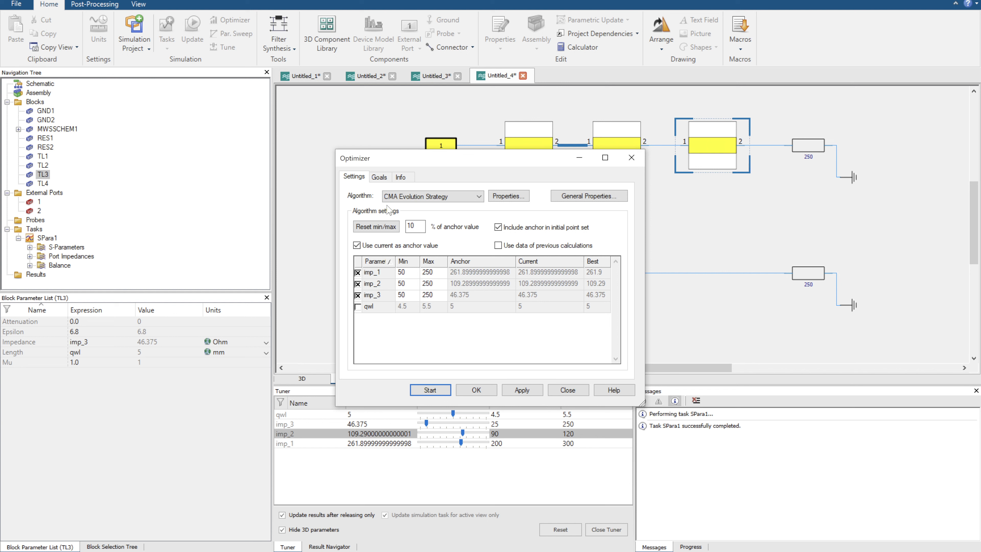
left_click(380, 176)
left_click(563, 316)
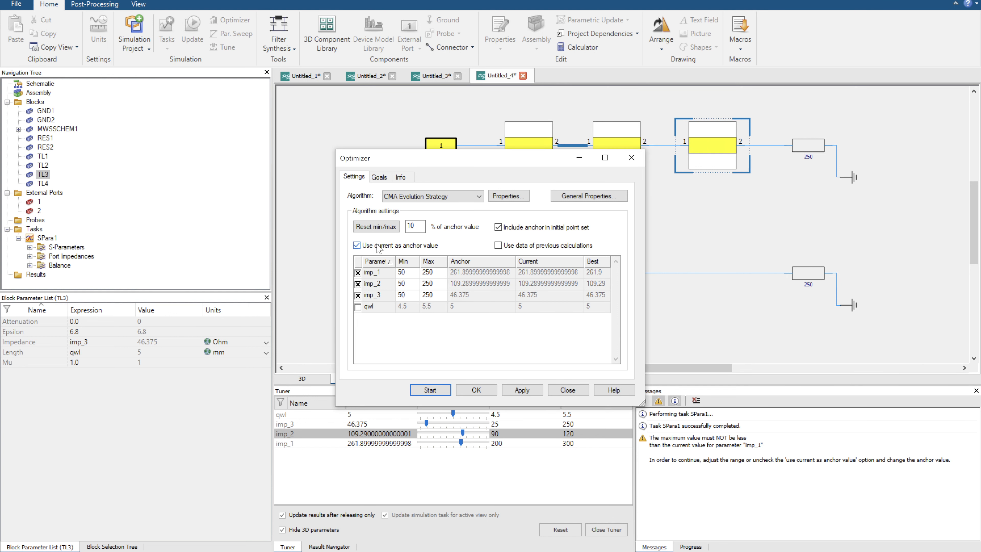
left_click(356, 246)
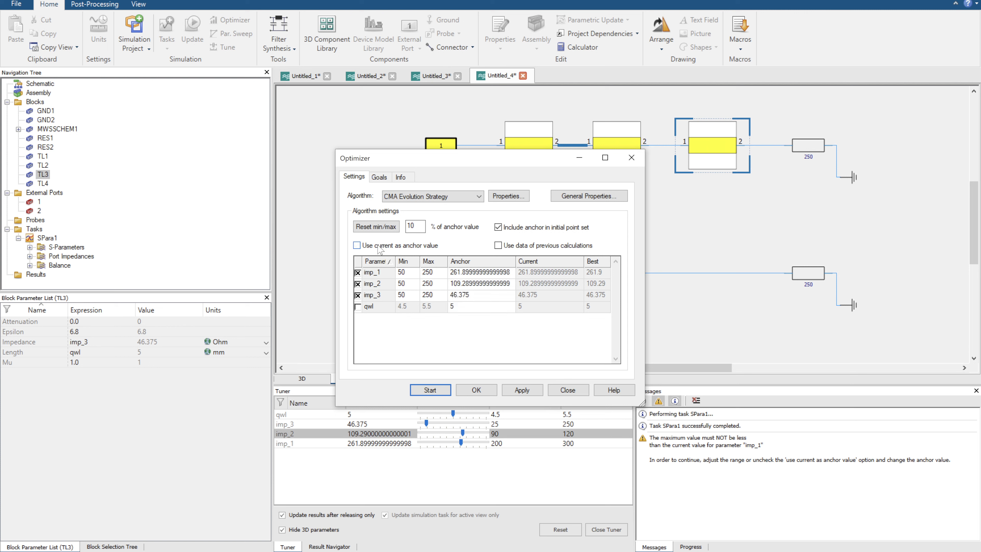
left_click(467, 273)
left_click(467, 273)
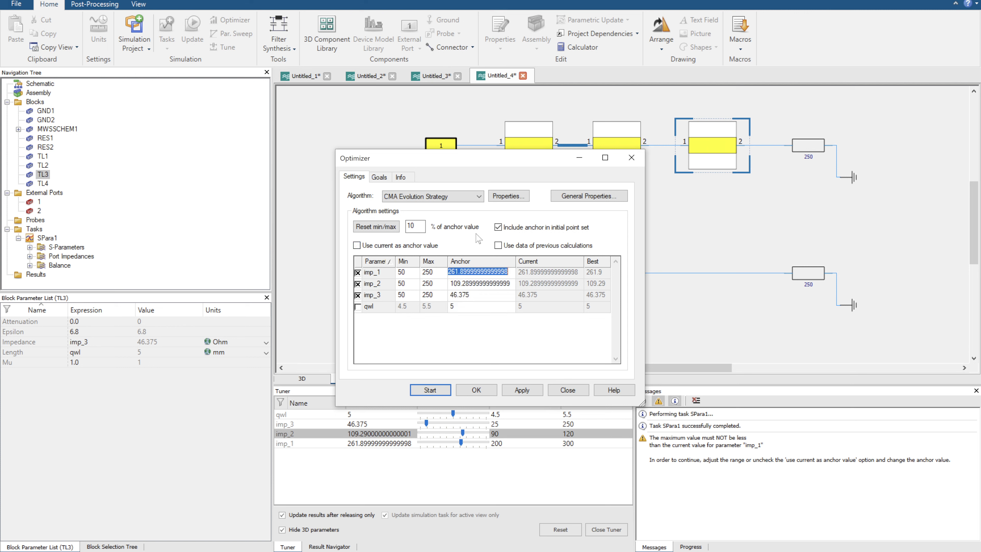
left_click(498, 245)
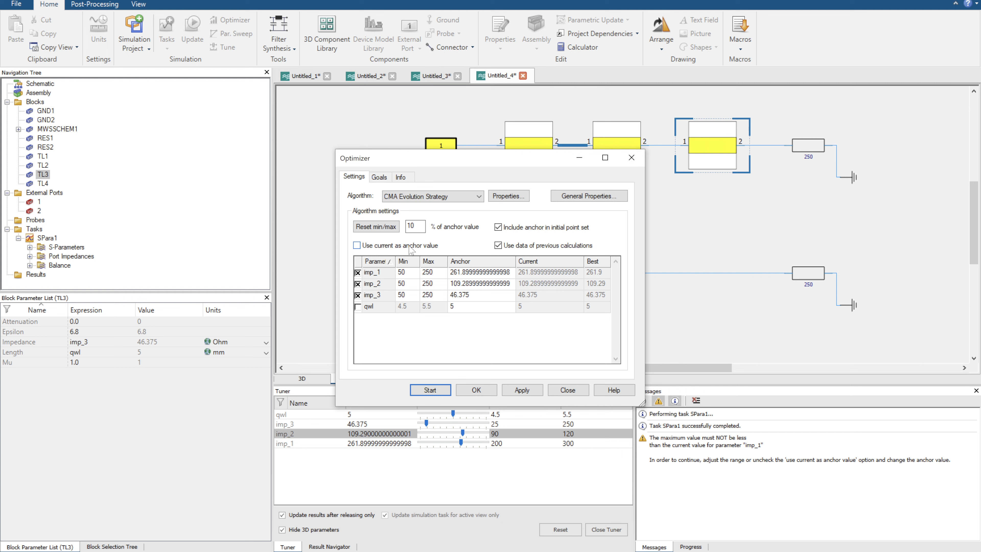
left_click(467, 274)
left_click(467, 273)
left_click(467, 274)
left_click(631, 157)
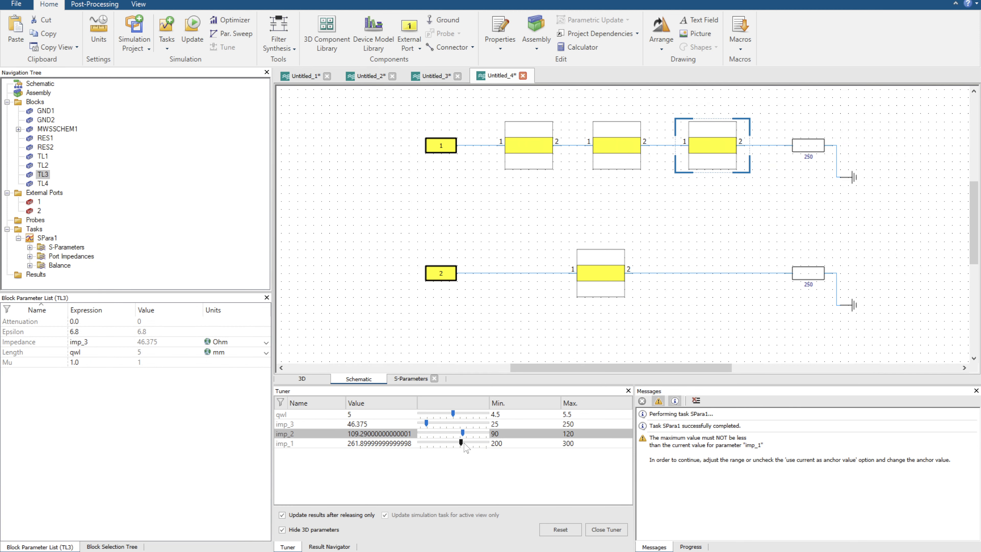
Tune imp_1 down to about 227.8 and close the Tuner.
left_click_drag(462, 442, 438, 443)
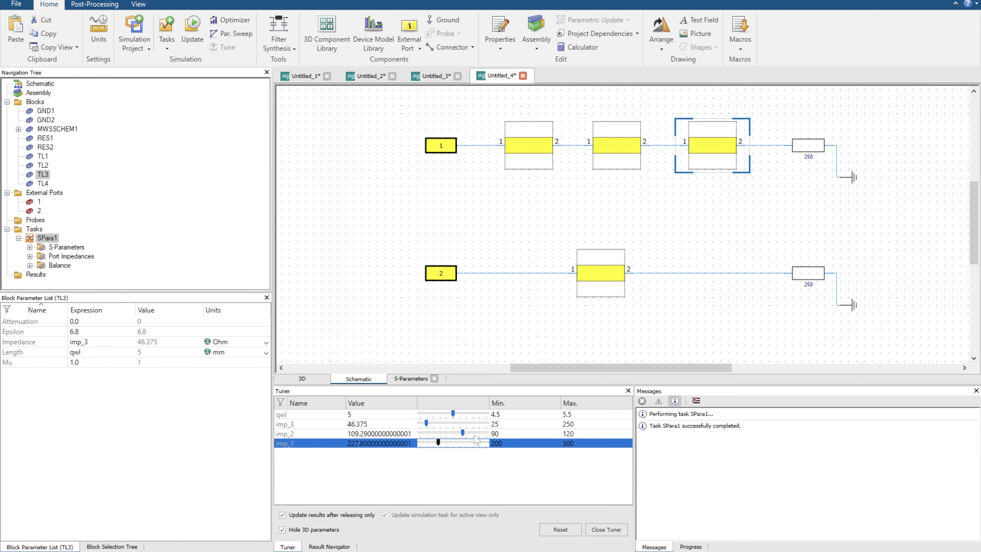
left_click(604, 532)
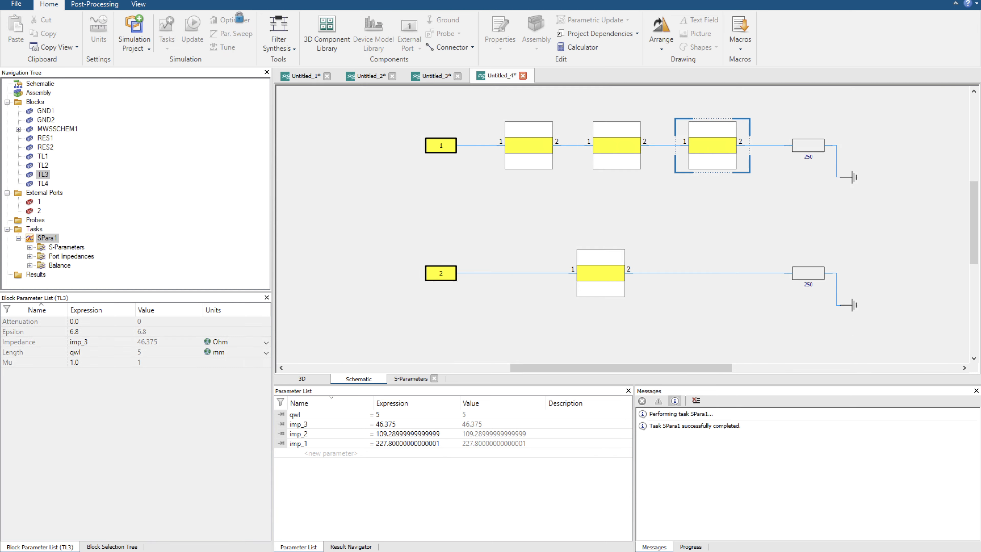
Reopen the Optimizer and include imp_1, imp_2 and imp_3 as optimization parameters.
left_click(239, 20)
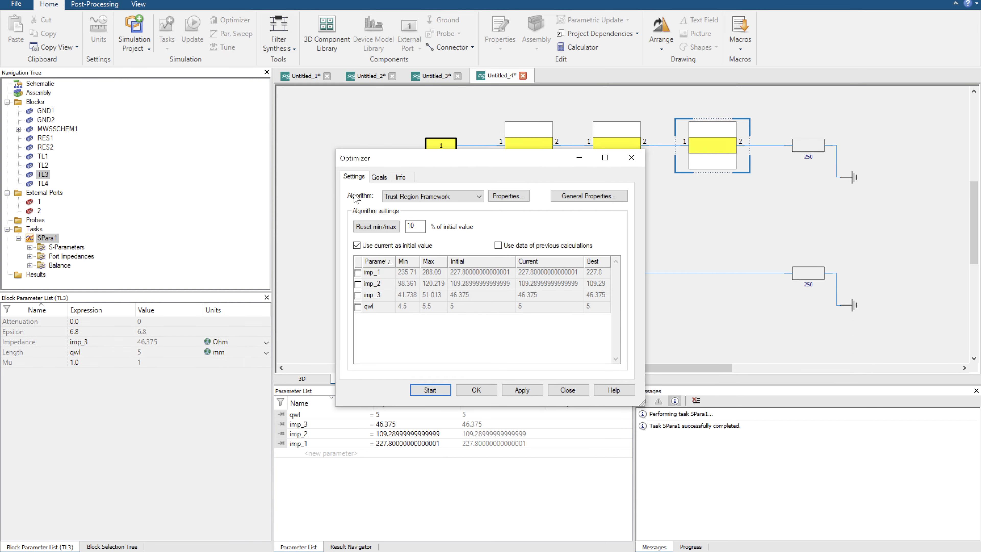
left_click(357, 272)
left_click(358, 283)
left_click(357, 294)
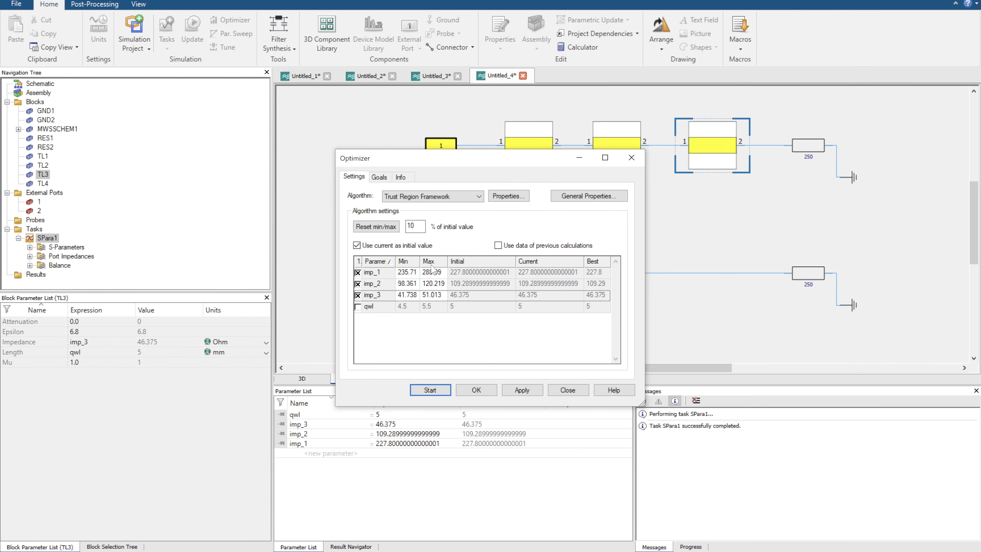
Set the minimum to 50 and the maximum to 250 for imp_1, imp_2 and imp_3.
left_click(406, 274)
left_click(406, 274)
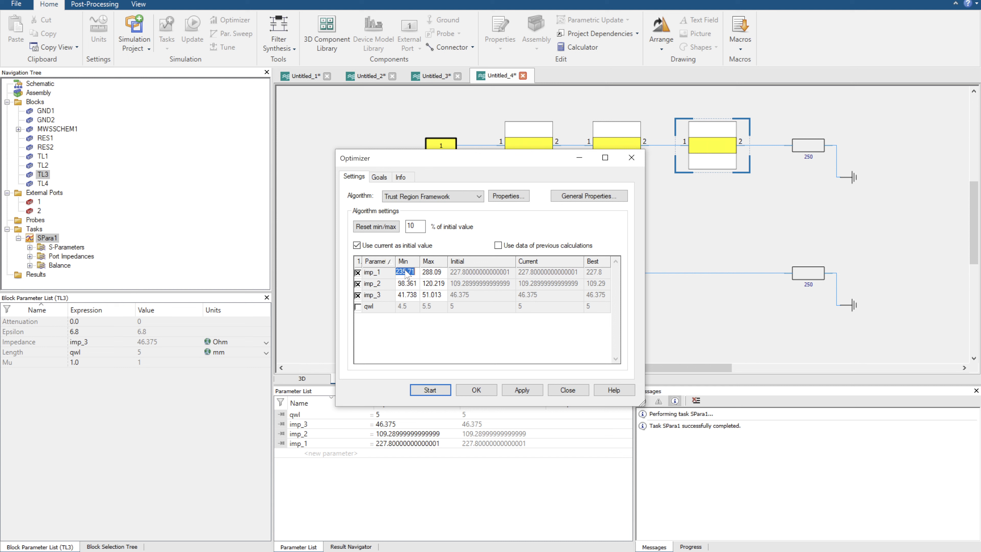
type("50")
key("Tab")
type("250")
key("Tab")
type("50")
key("Tab")
type("250")
key("Tab")
type("50")
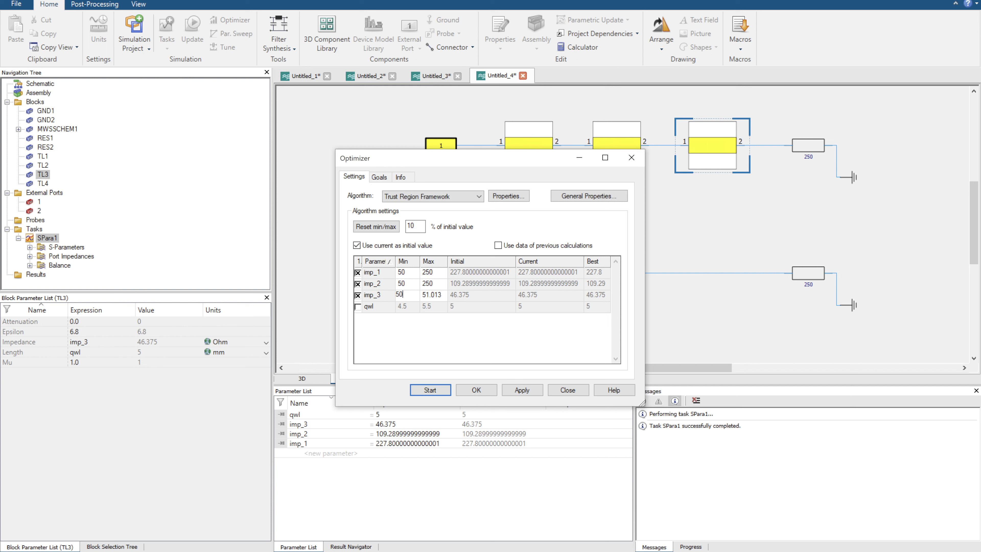
key("Tab")
type("250")
Set the minimum of imp_3 to 40.
left_click(405, 273)
left_click(412, 297)
left_click(412, 296)
type("40")
key("Tab")
Choose CMA Evolution Strategy as the optimization algorithm and apply the settings.
left_click(410, 196)
left_click(415, 221)
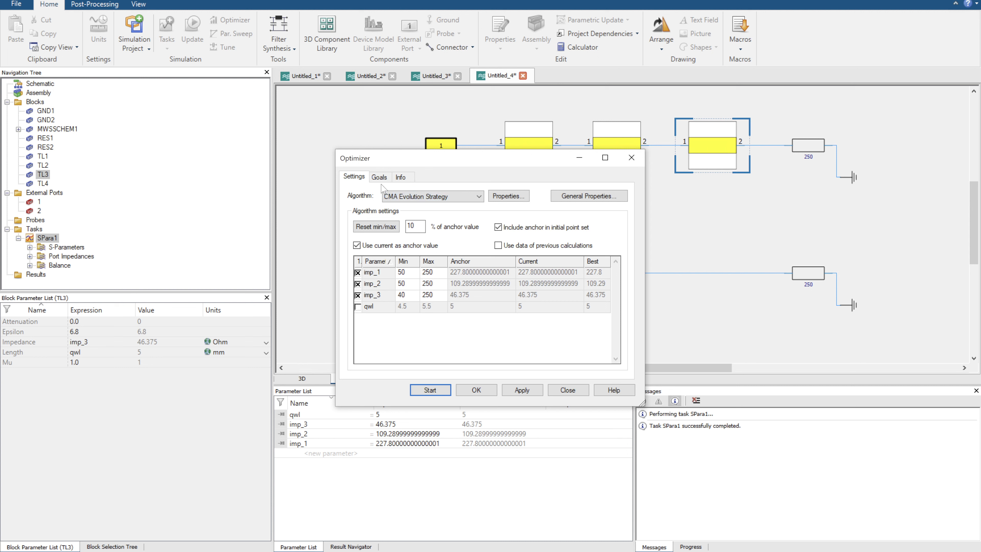
left_click(520, 394)
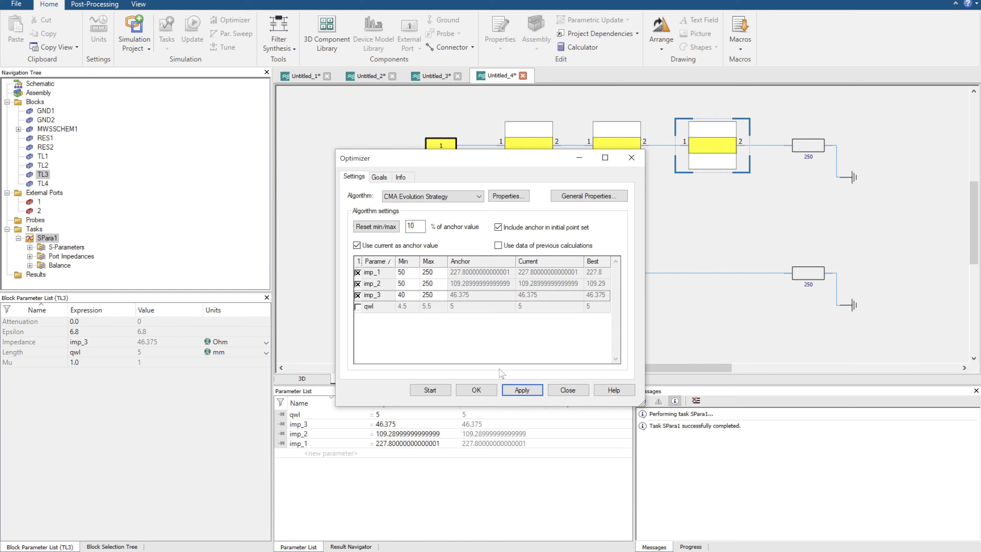
Add an optimizer goal requiring the S1,1 magnitude in dB to be below -20.
left_click(380, 177)
left_click(388, 196)
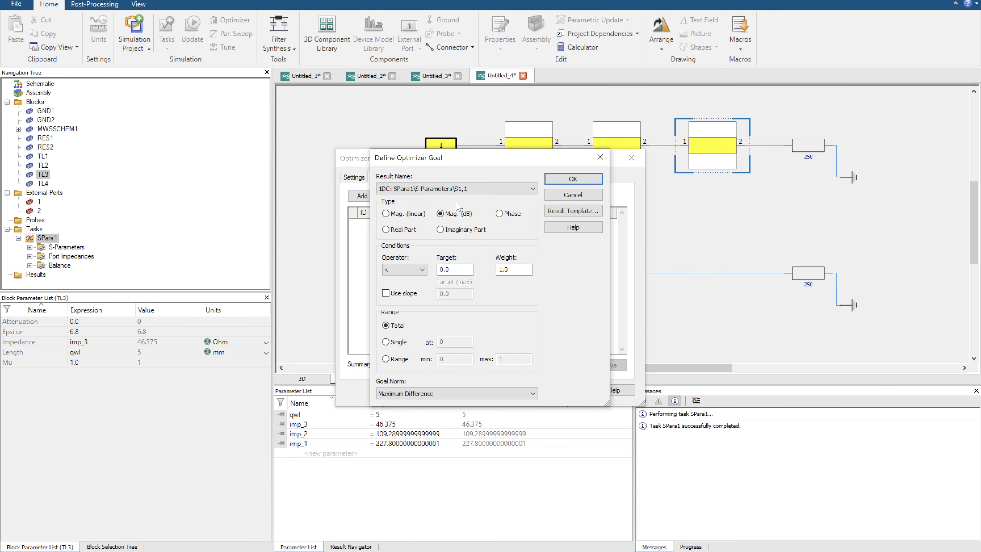
left_click_drag(451, 270, 415, 265)
type("-20")
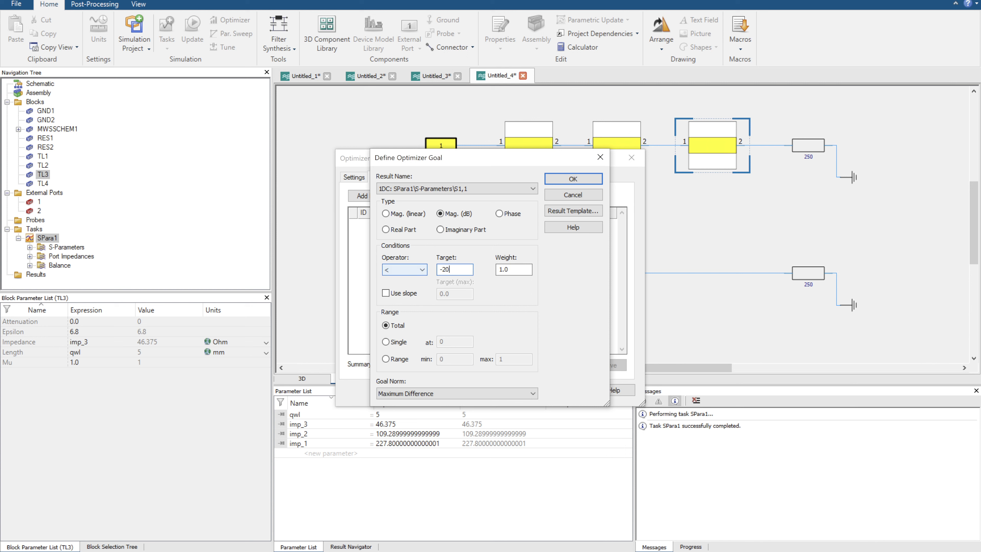
key("Return")
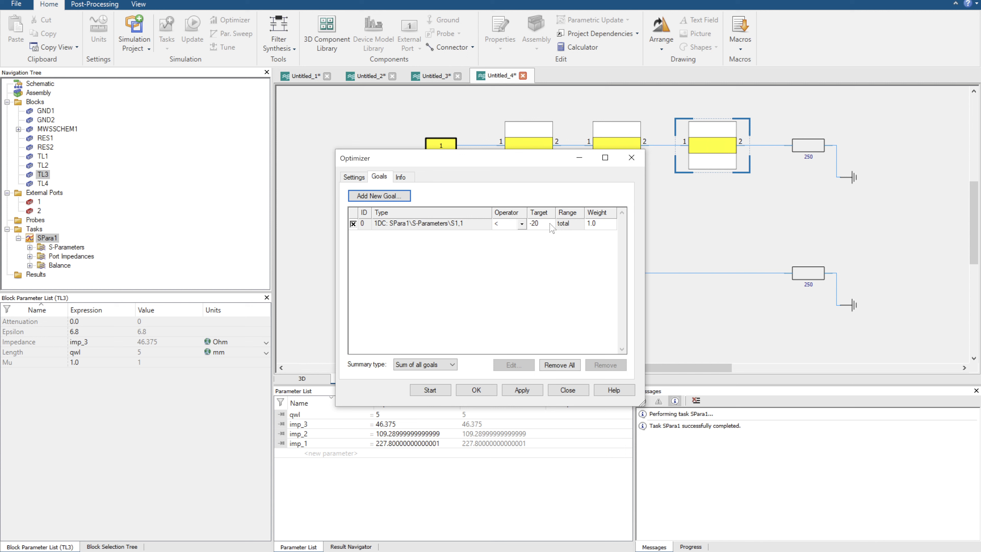
Restrict the S1,1 goal to a frequency range from 5.8-0.1 to 5.8+0.1.
left_click(550, 224)
left_click(513, 365)
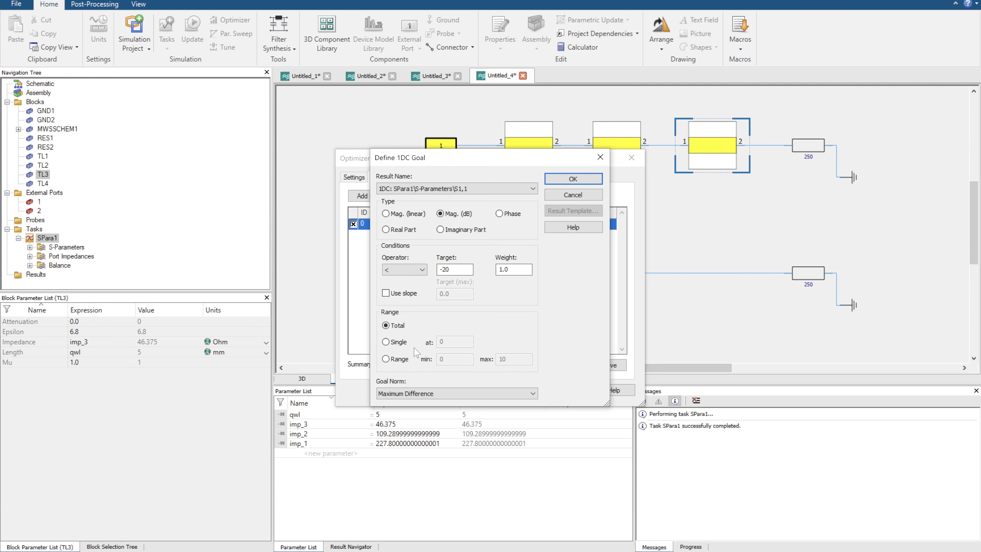
left_click(397, 358)
key("Tab")
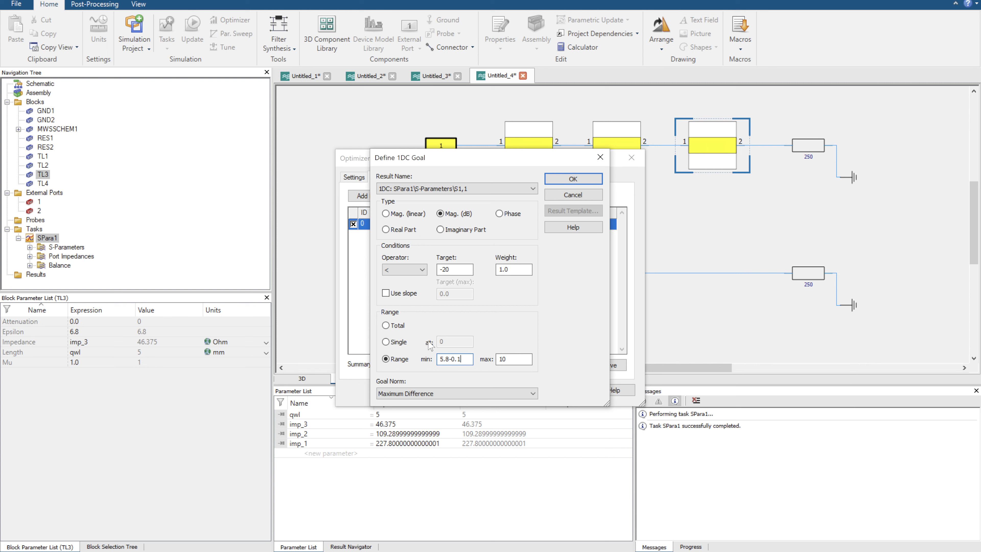
left_click_drag(466, 357, 434, 358)
key("ctrl+c")
double_click(502, 359)
key("ctrl+v")
type("+")
left_click(571, 179)
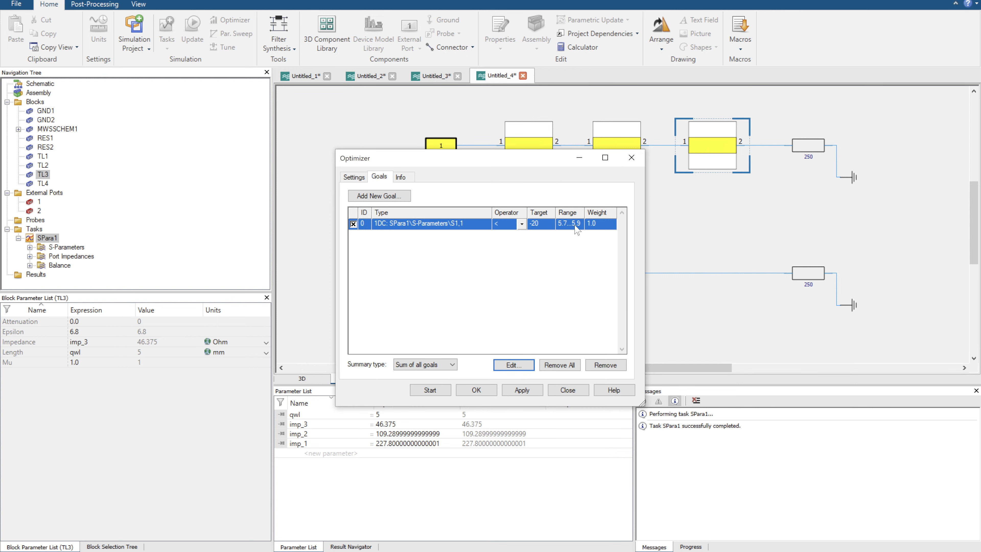
Review the optimizer's parameter settings, info and goals, and inspect the CMA Evolution Strategy properties.
left_click(348, 177)
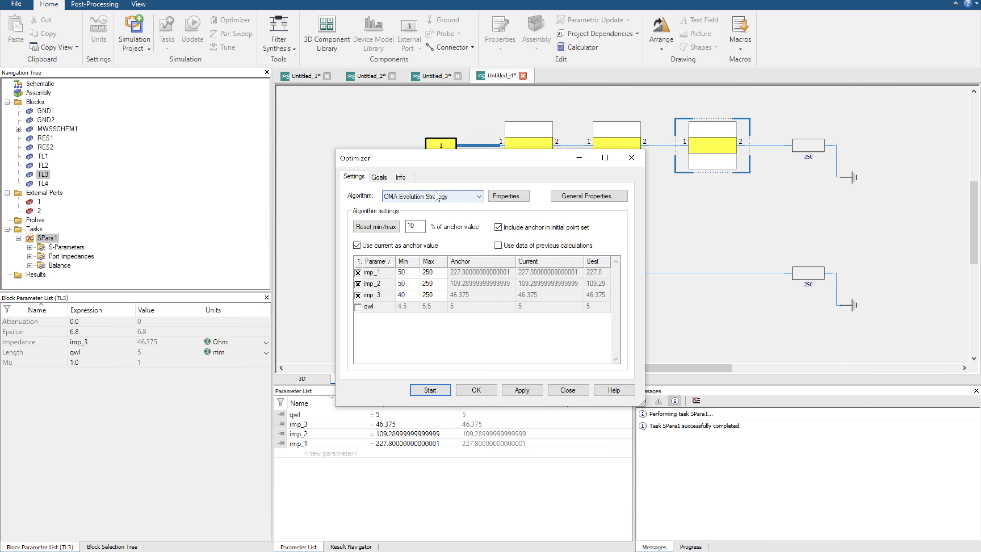
left_click(400, 177)
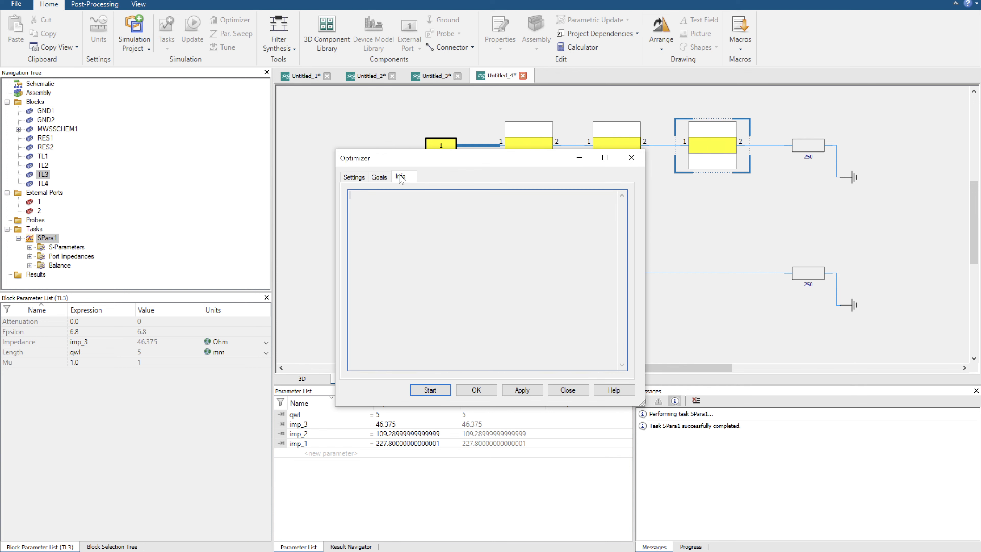
left_click(380, 177)
left_click(359, 179)
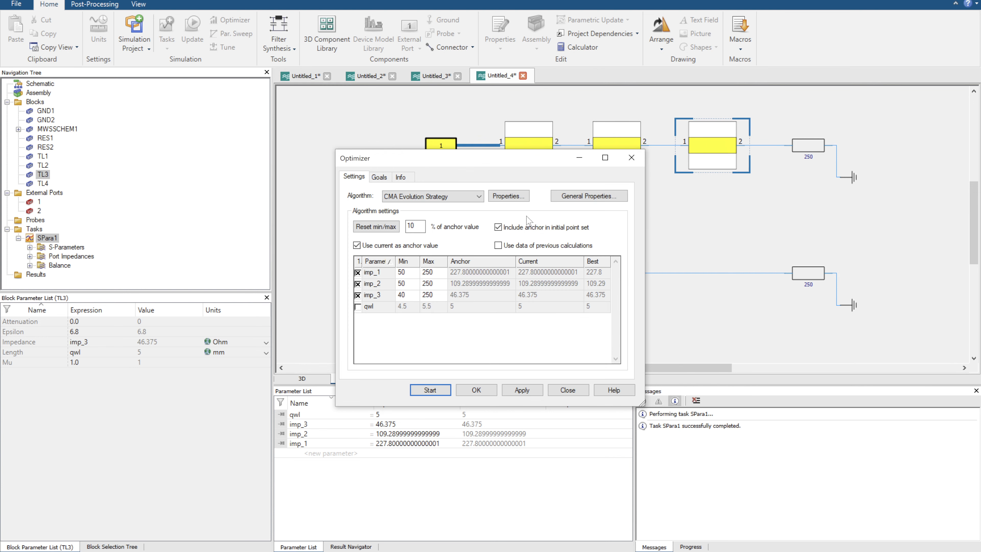
left_click(508, 196)
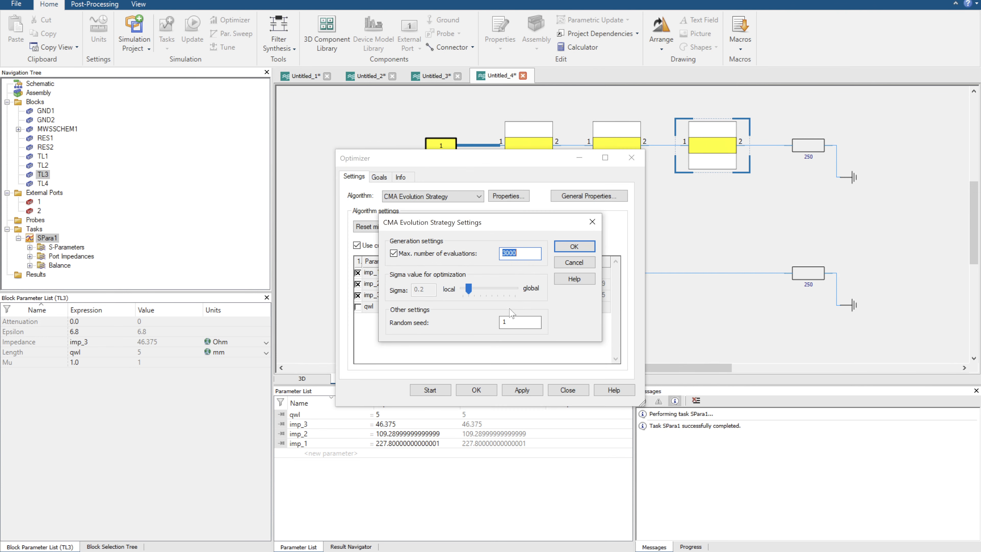
left_click(592, 222)
Review the parametric result storage options in the optimizer's general properties and keep None selected.
left_click(579, 196)
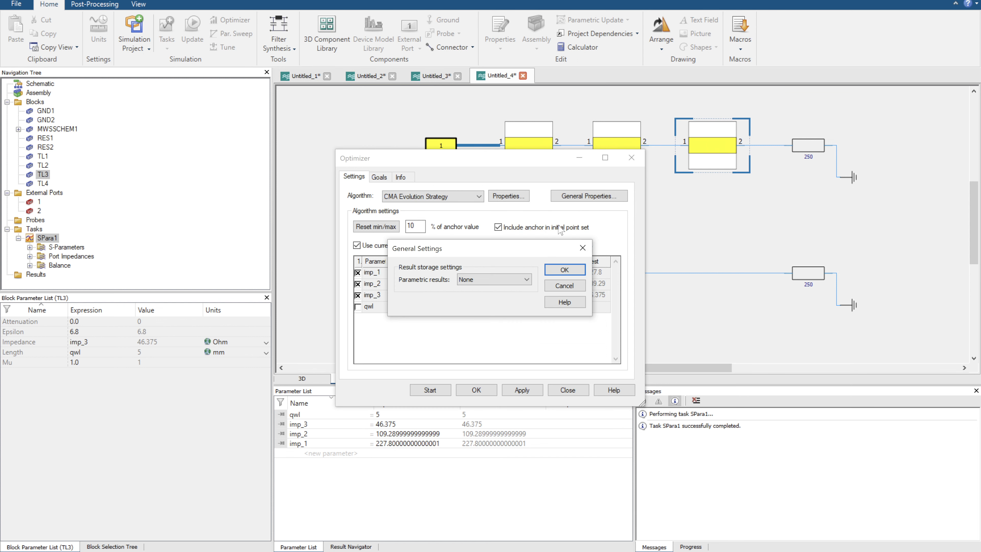
left_click(490, 279)
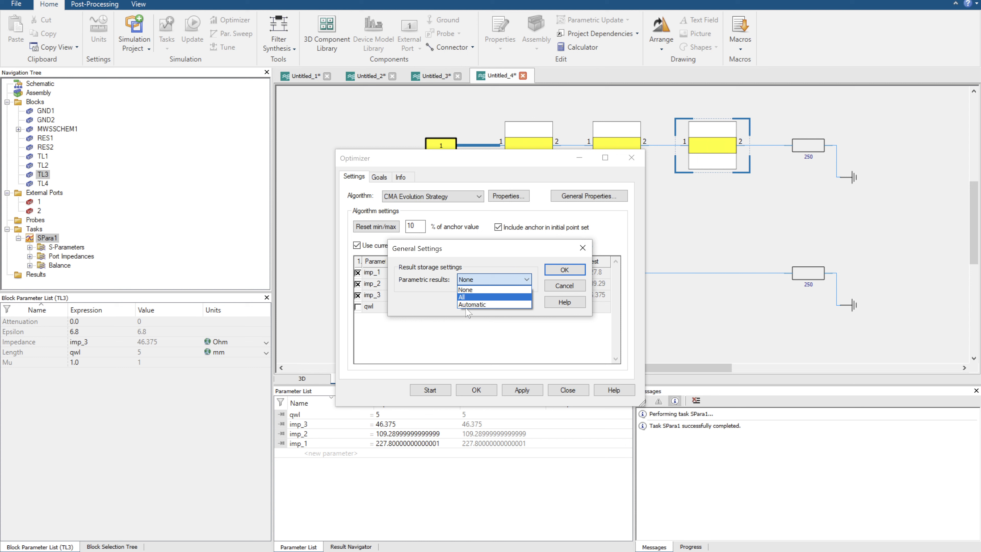
left_click(465, 289)
left_click(564, 269)
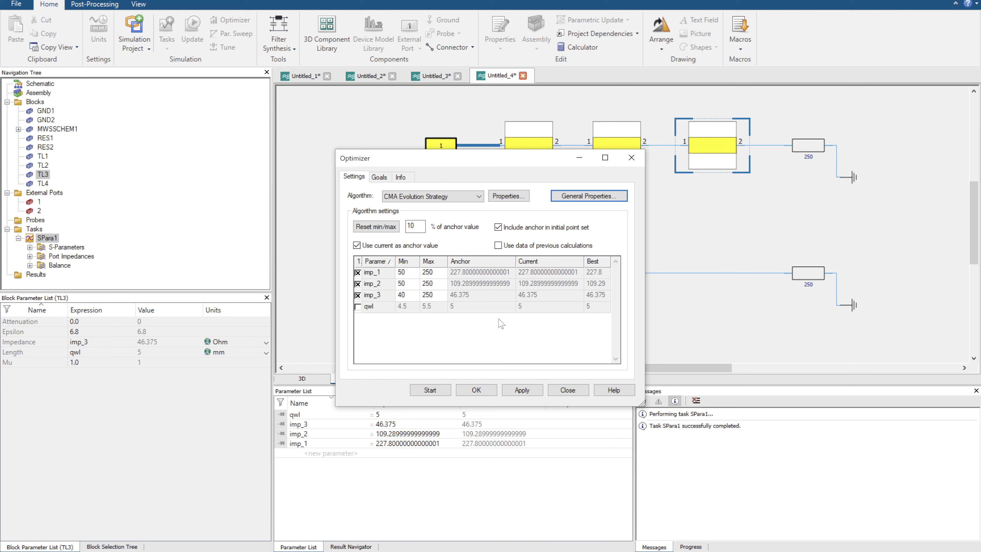
Start the optimization and display the S-Parameters plot with the Optimizer dialog moved away from the curves.
left_click(433, 392)
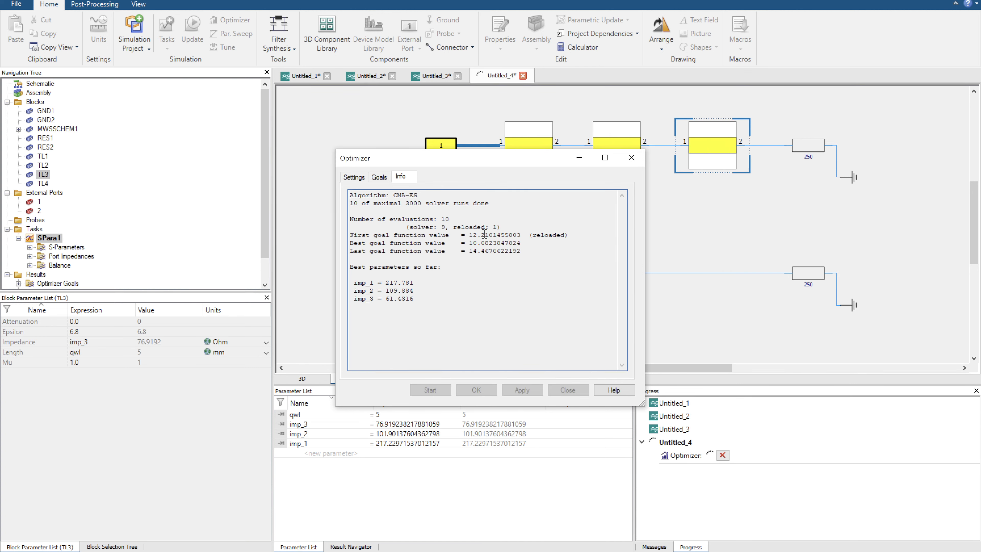
left_click(62, 247)
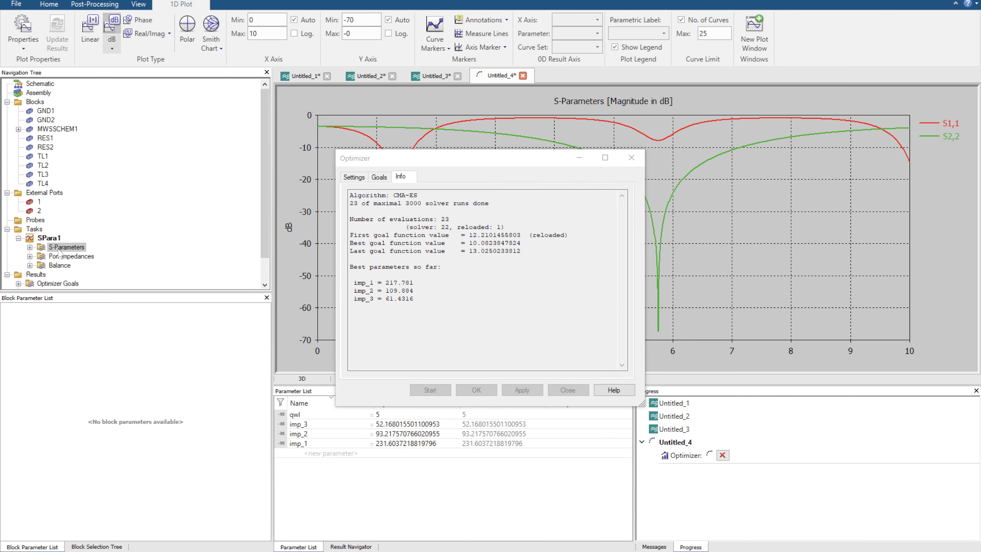
left_click_drag(501, 161, 363, 165)
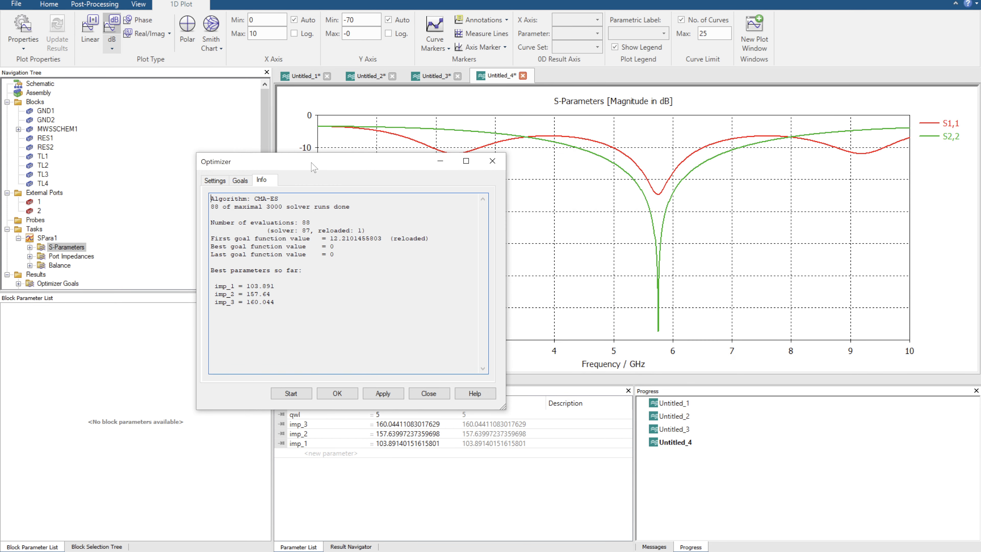
Examine the best impedance values found by the optimizer against the defined goal and parameter settings.
left_click_drag(312, 167, 231, 190)
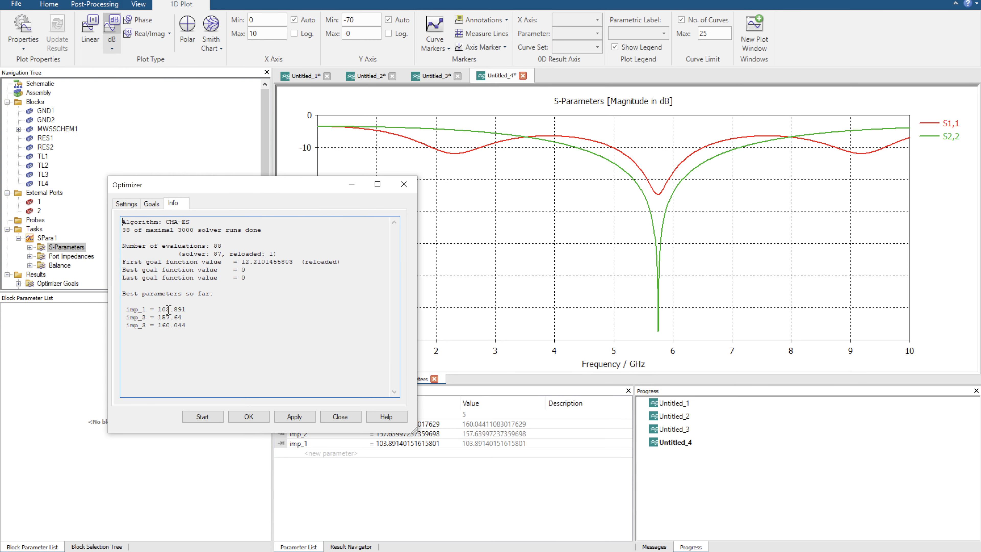
mouse_move(158, 317)
left_mouse_down()
mouse_move(174, 316)
mouse_move(172, 326)
left_mouse_up()
left_click(152, 203)
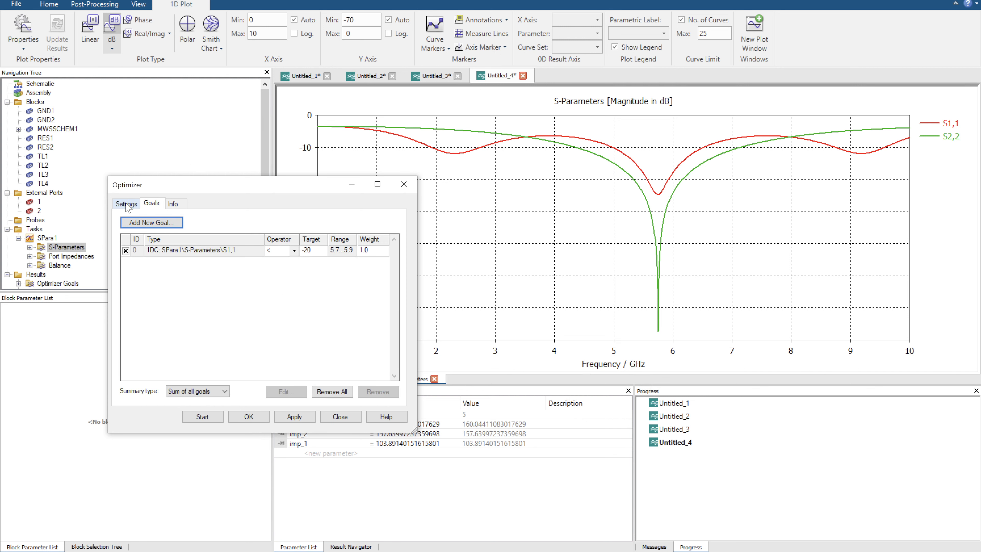
left_click(126, 204)
left_click_drag(155, 185, 235, 136)
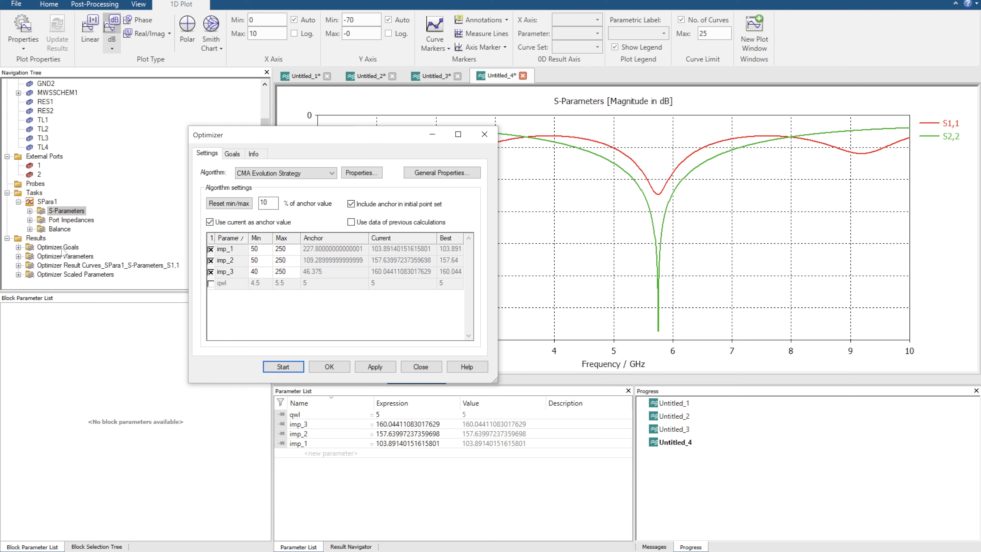
View the Optimizer Parameters history and compare the first and best S1,1 result curves.
left_click(58, 256)
left_click(58, 265)
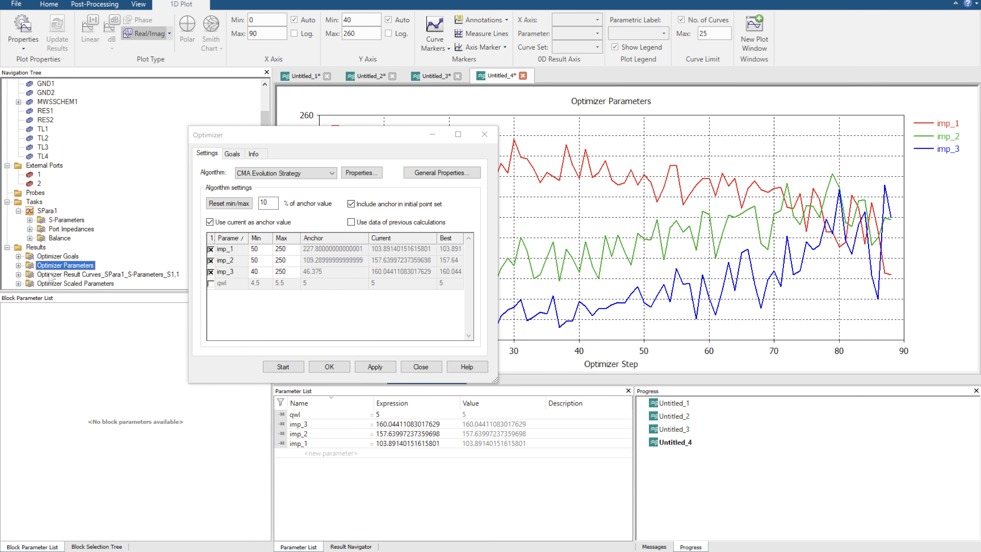
left_click(50, 274)
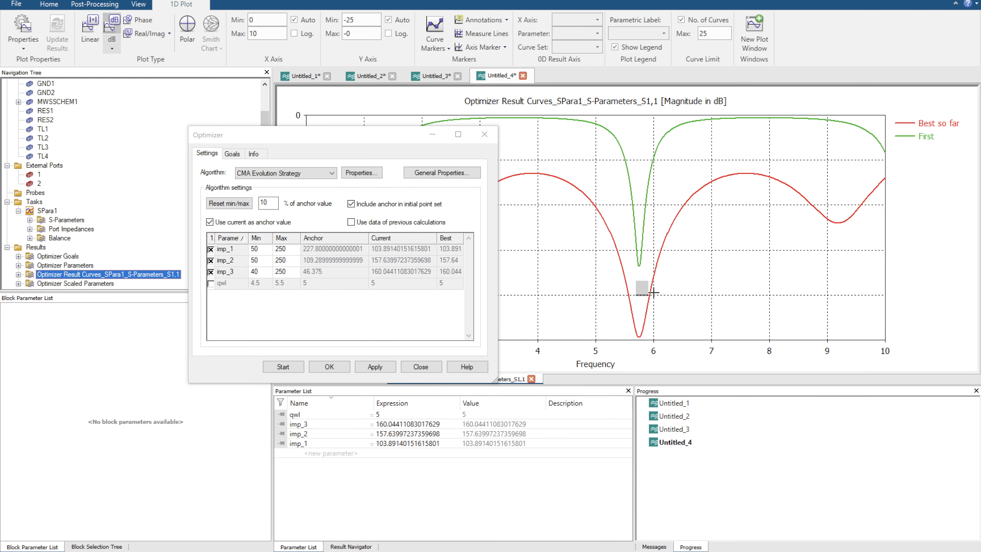
left_click_drag(405, 140, 283, 129)
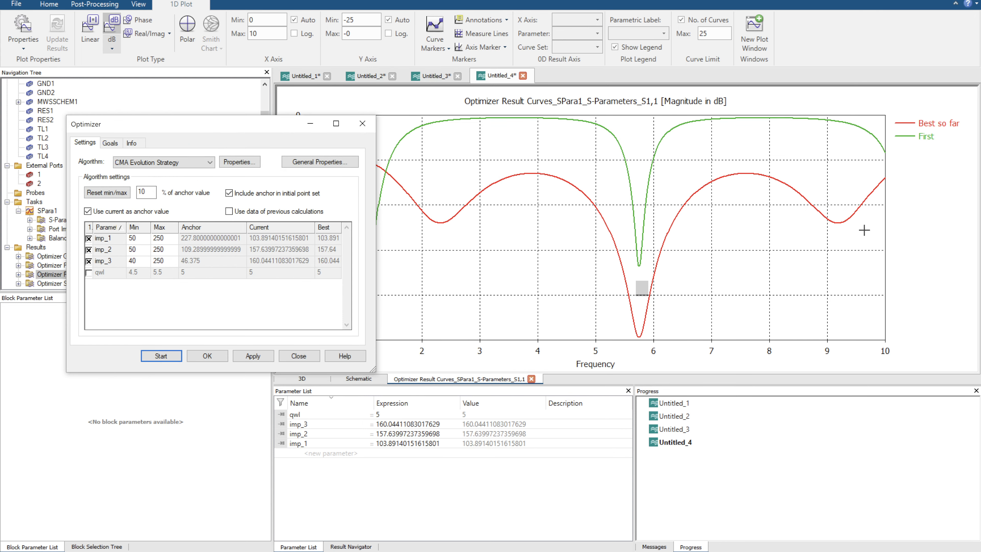
Highlight the best-so-far S1,1 curve and widen the S1,1 goal's frequency range to 5.8-0.2 through 5.8+0.2.
left_click(907, 123)
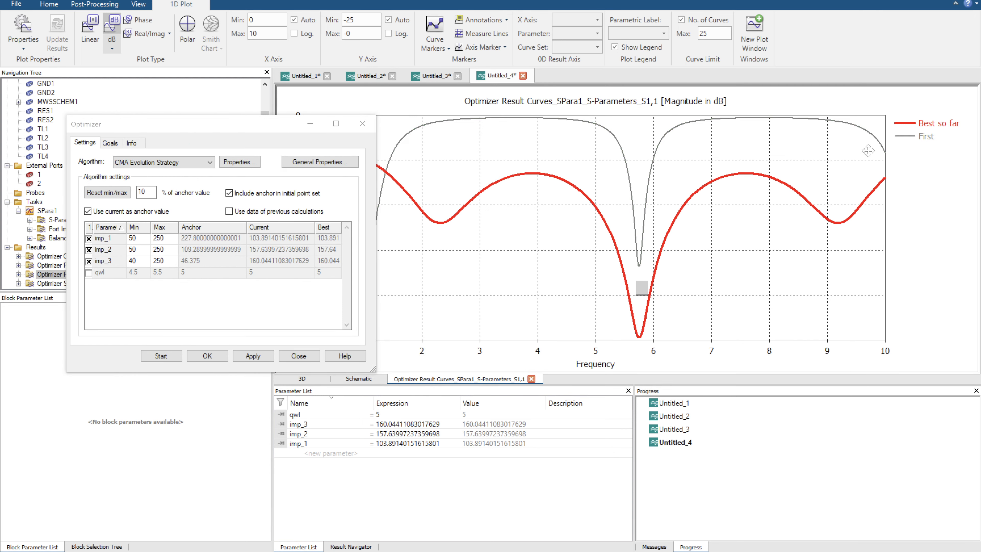
left_click_drag(211, 121, 252, 194)
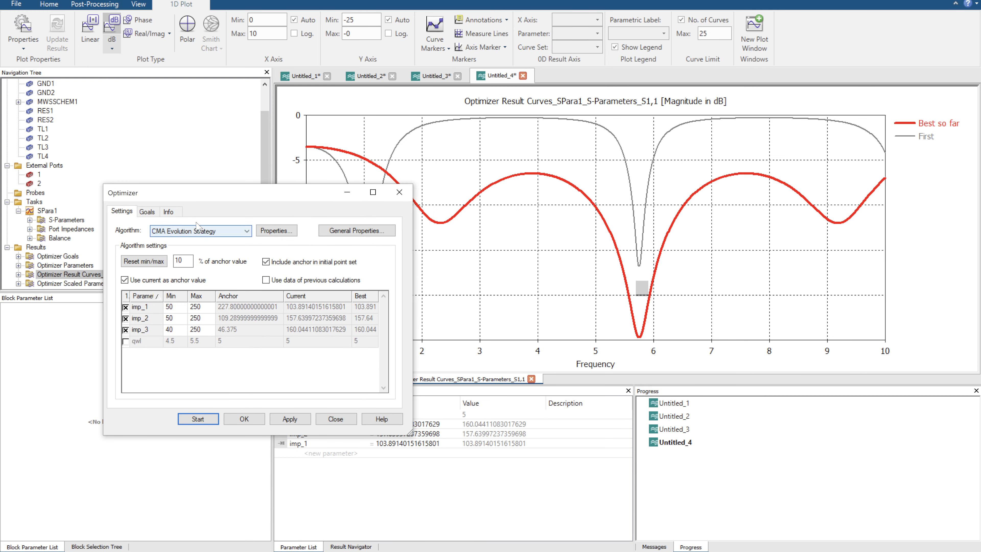
left_click(147, 211)
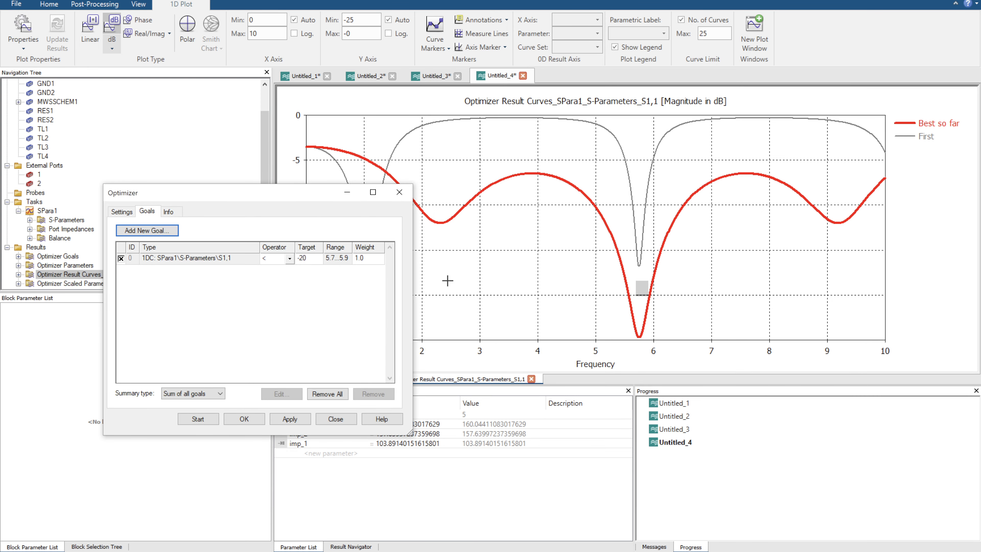
left_click(343, 258)
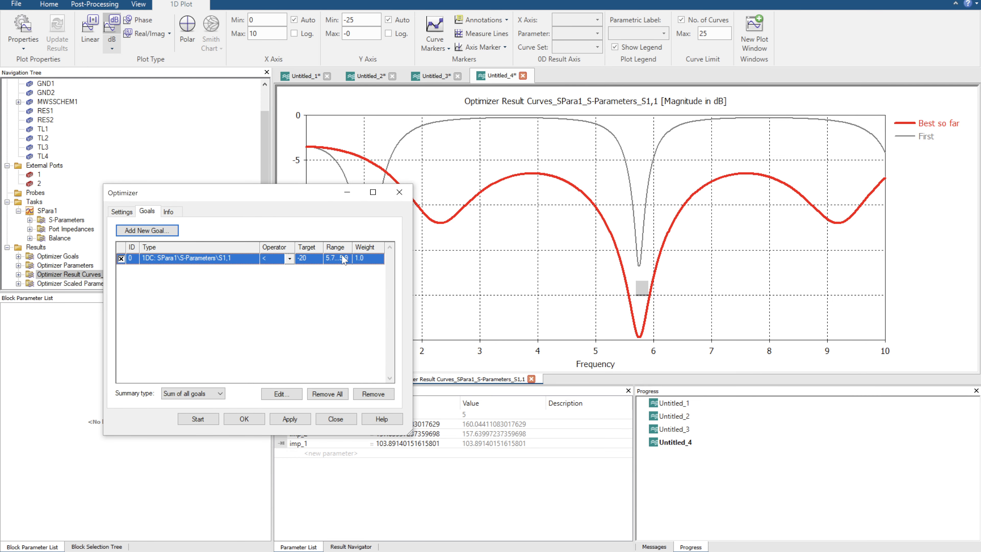
left_click(281, 393)
left_click(237, 389)
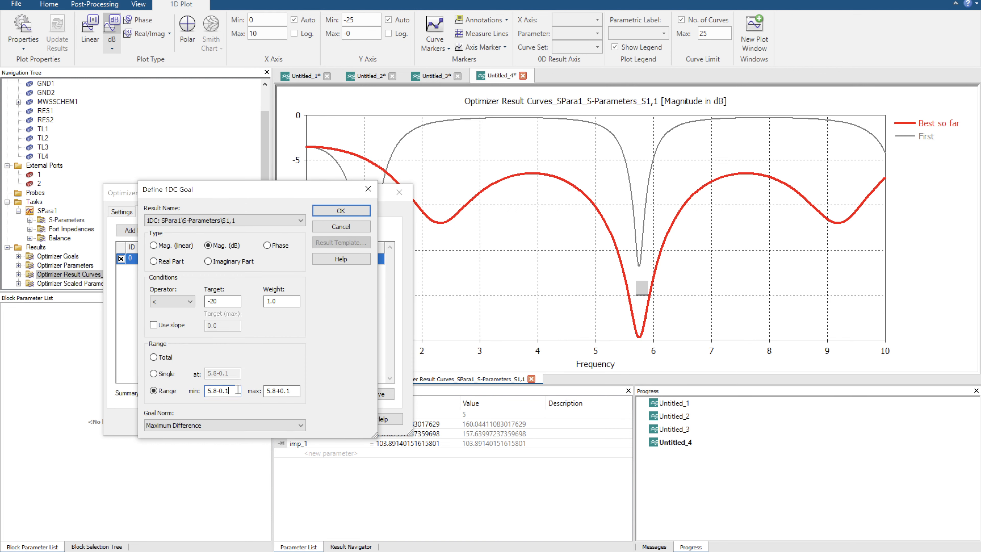
left_click(296, 391)
type("2")
left_click(340, 211)
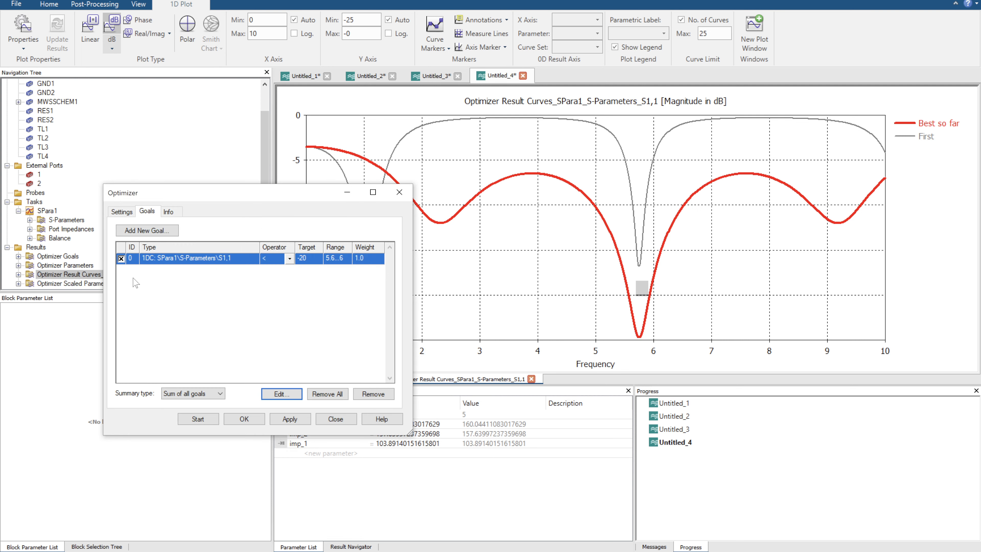
Enable the use of previous calculation data, run the optimization again and display the S-Parameters plot.
left_click(123, 211)
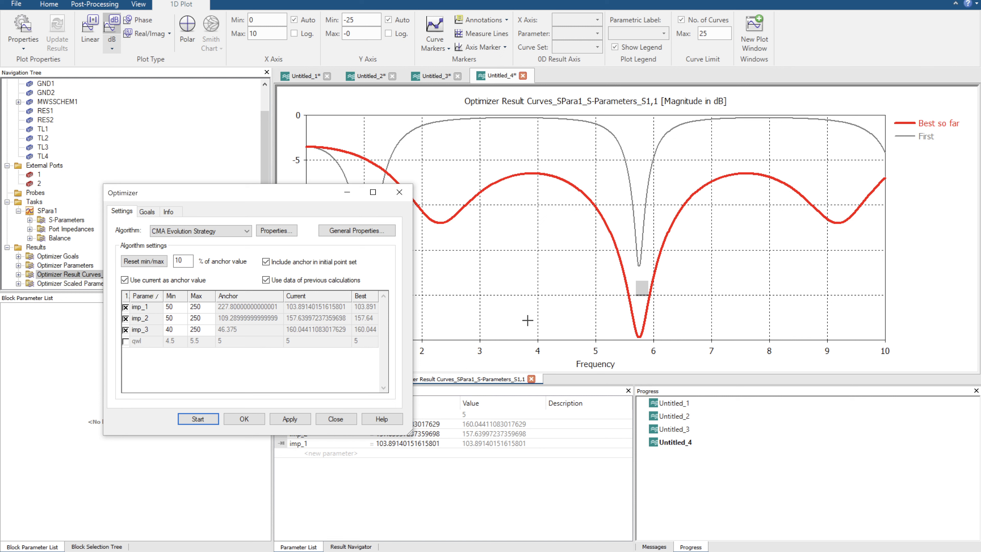
left_click(203, 419)
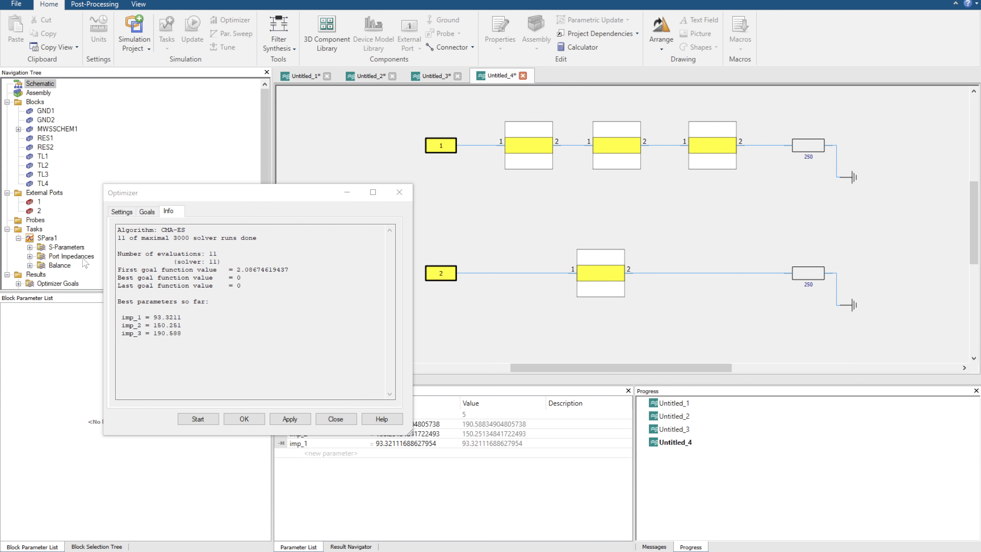
left_click(70, 248)
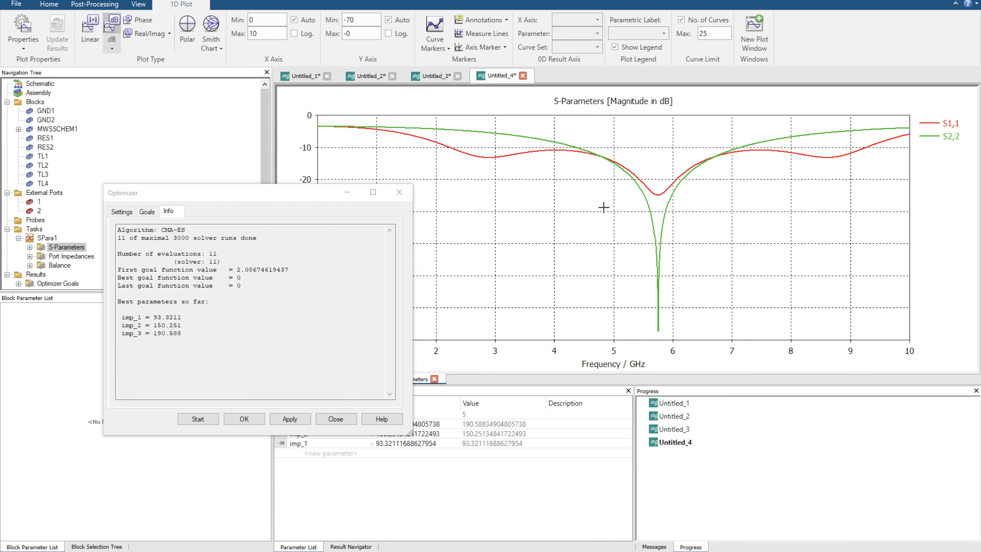
Widen the S1,1 goal's frequency range to 5.3 through 6.3 and restart the optimization.
left_click(147, 211)
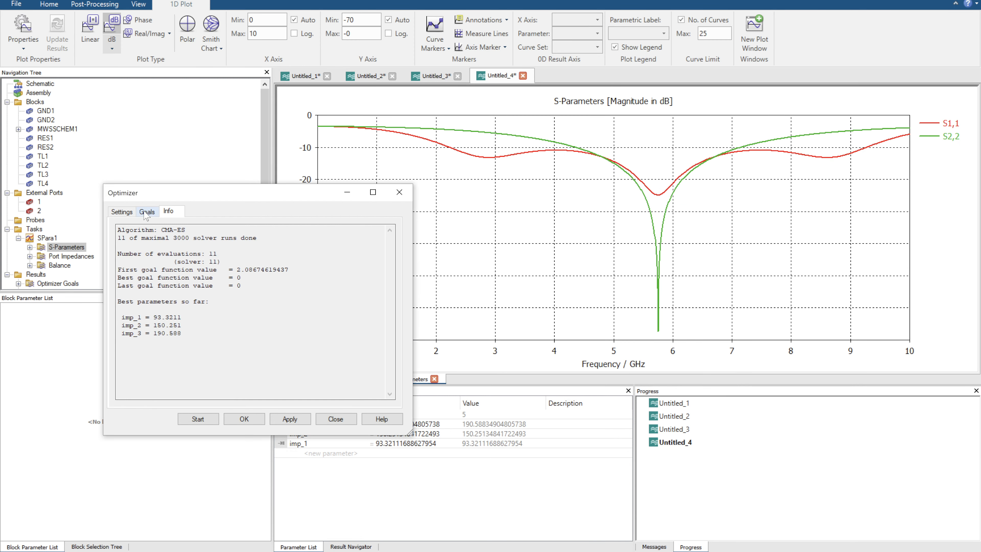
left_click(281, 393)
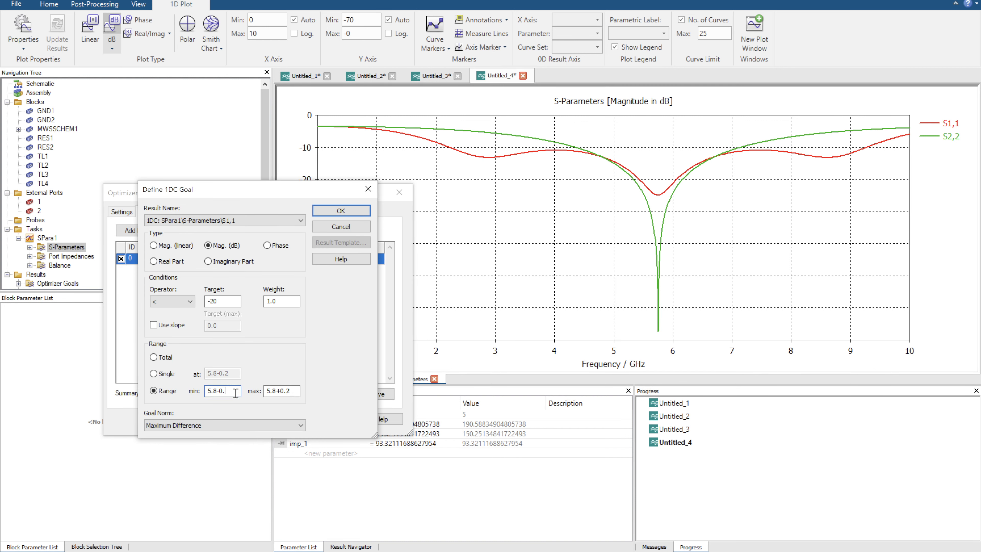
left_click(294, 390)
left_click(340, 210)
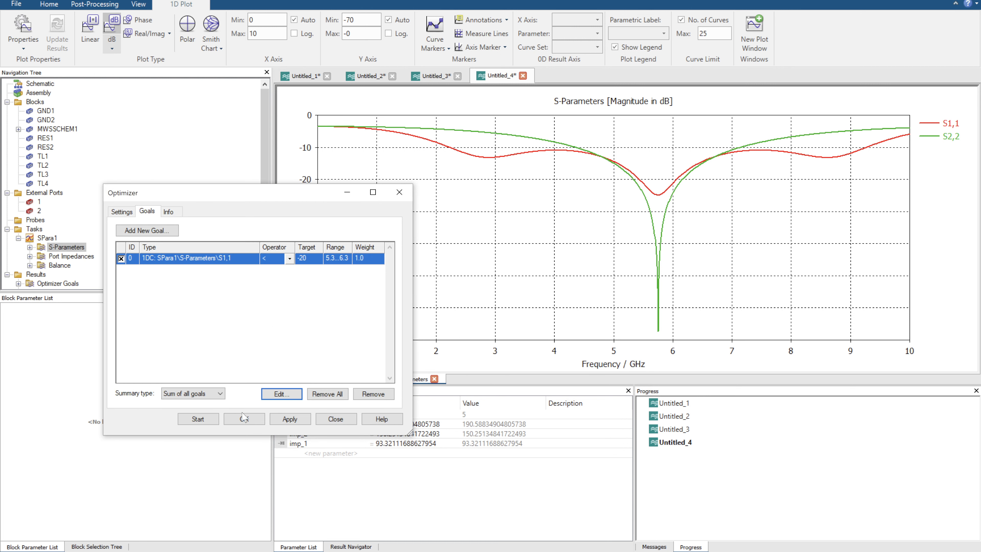
left_click(206, 420)
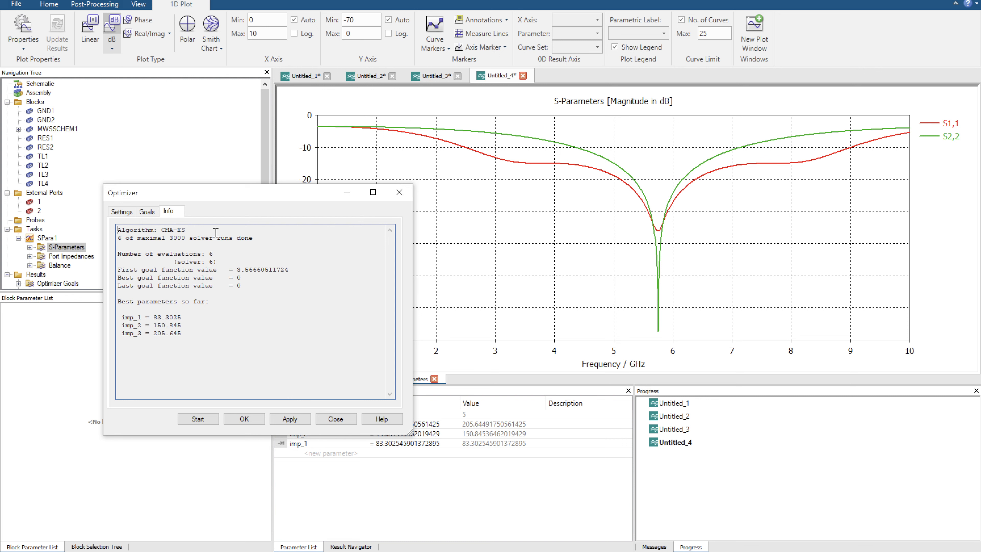
Move the Optimizer dialog off the tree and compare the first and best S1,1 result curves against the widened goal.
left_click_drag(237, 193, 346, 154)
scroll(60, 285, "down", 2)
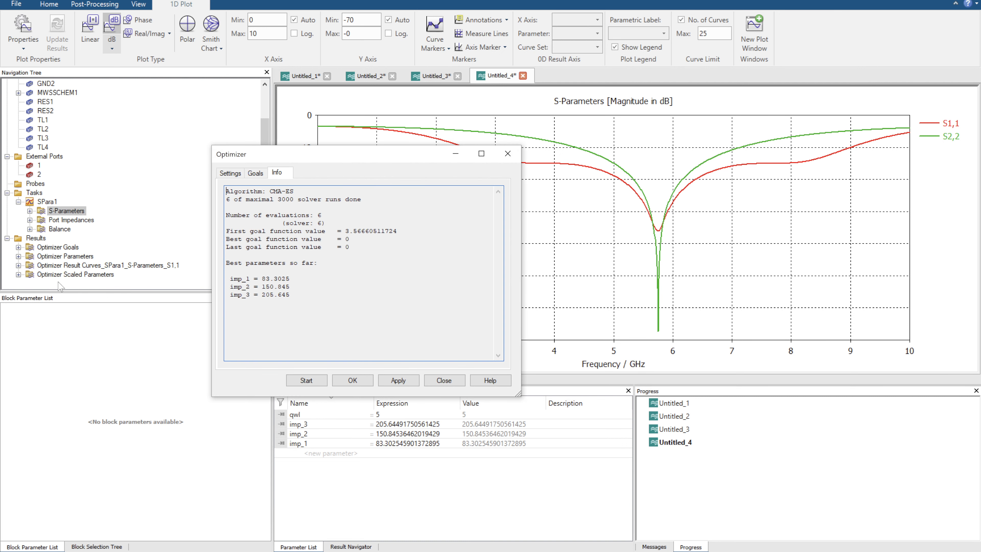
scroll(59, 271, "up", 1)
left_click(59, 271)
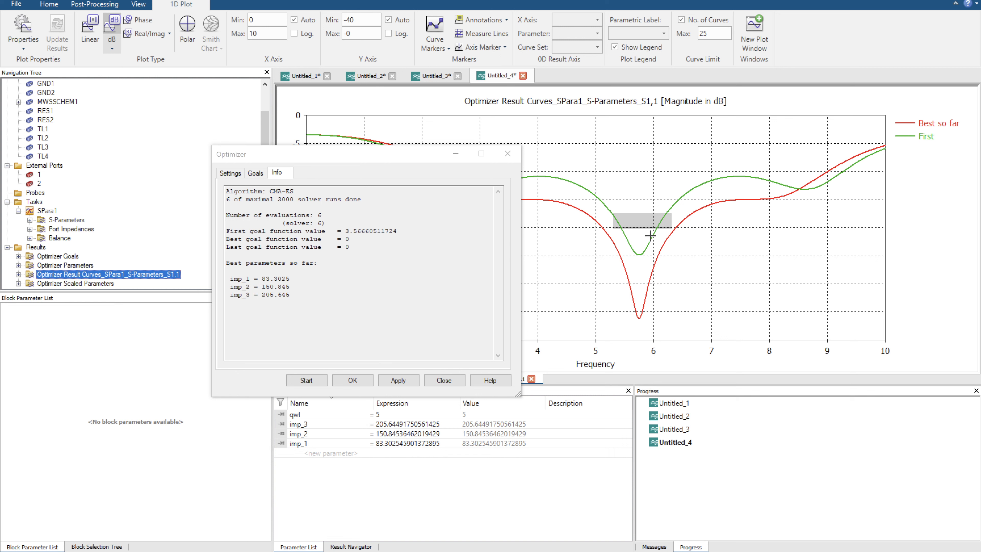
Return to the S-Parameters plot of the SPara1 task.
left_click(61, 218)
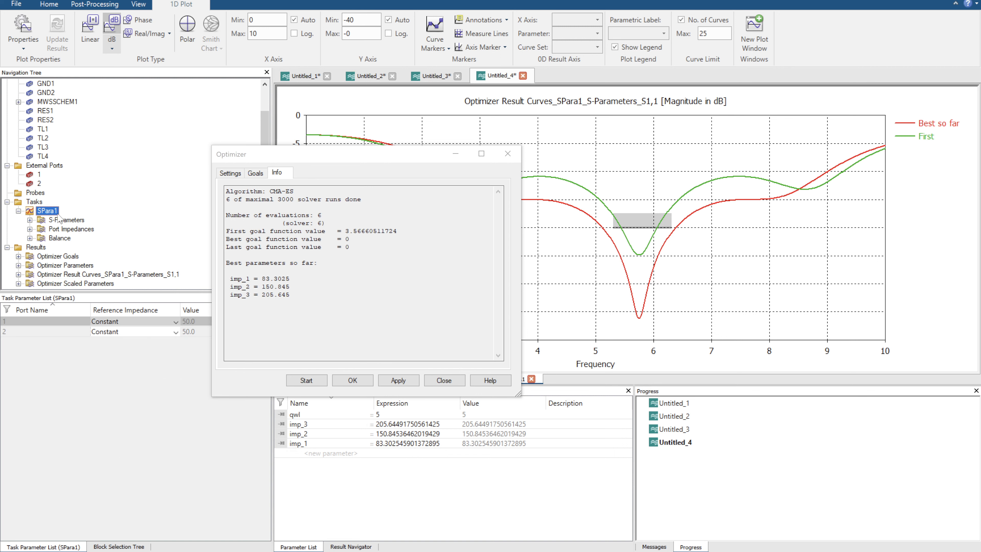
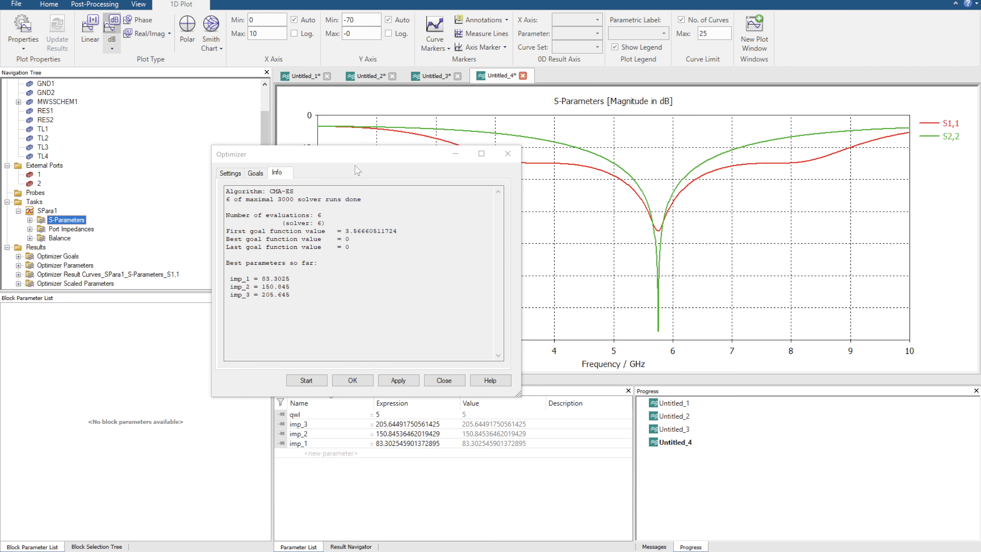
Move the Optimizer dialog off the plot, inspect the S1,1 and S2,2 curves from about 3 to 8.4 GHz and restore the full view.
left_click_drag(354, 156, 190, 206)
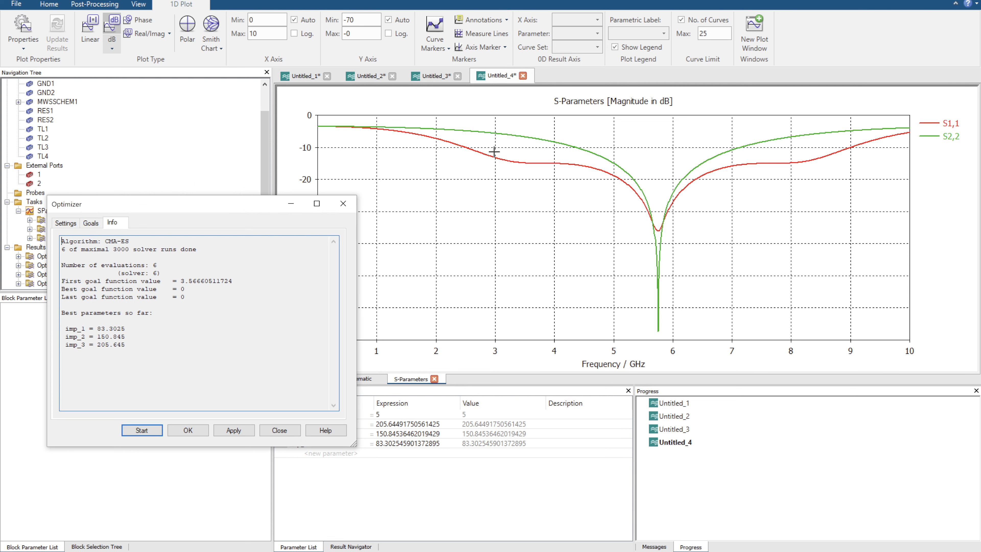
left_click_drag(494, 152, 815, 176)
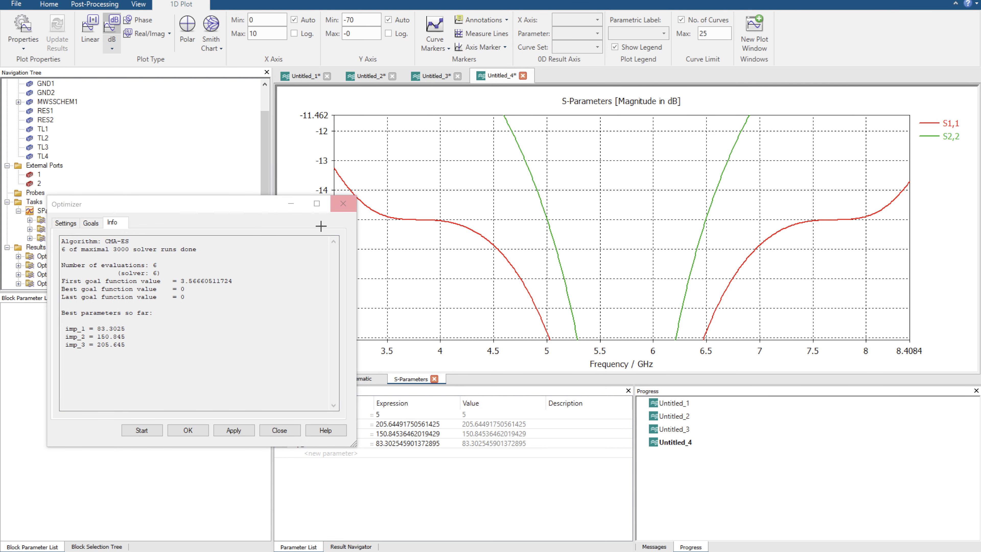
key("space")
Widen the S1,1 goal's frequency range to 5.8-1 through 5.8+1 and restart the optimization.
left_click(91, 223)
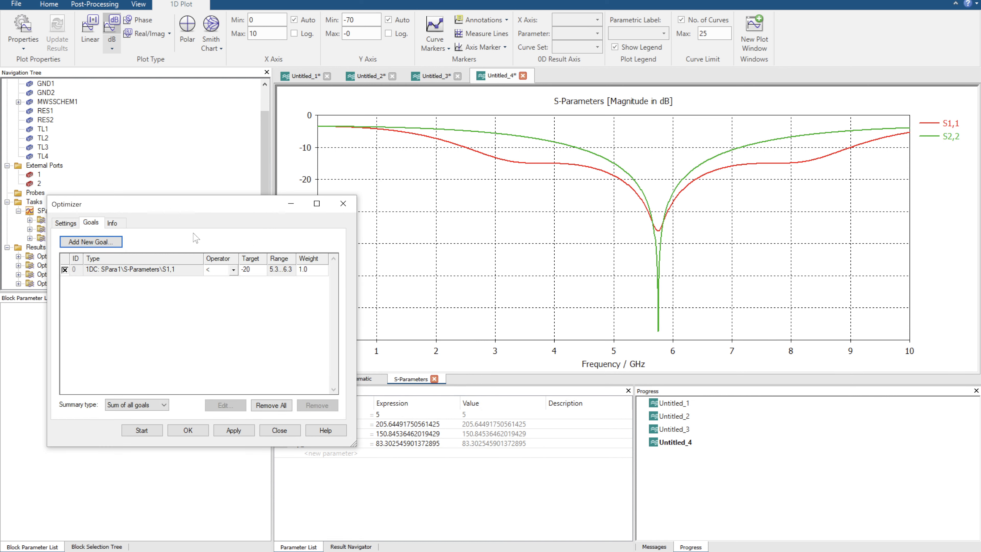
left_click(233, 270)
left_click(250, 392)
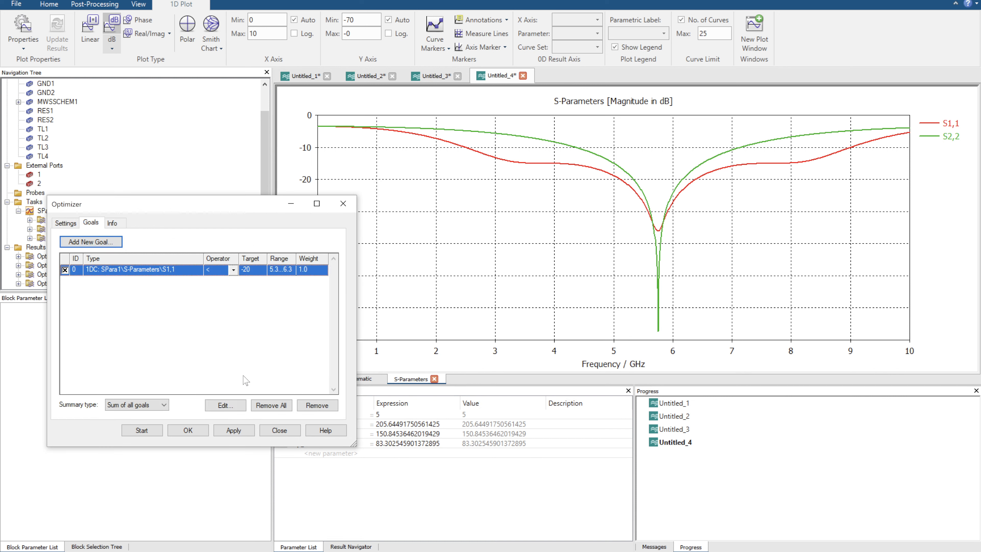
left_click(228, 405)
left_click(177, 402)
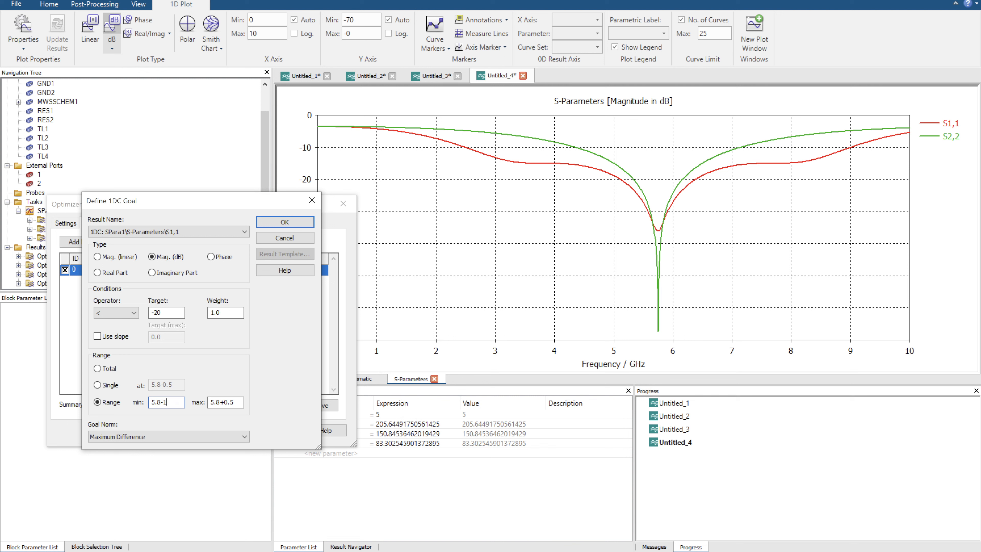
key("Tab")
left_click(238, 402)
key("Return")
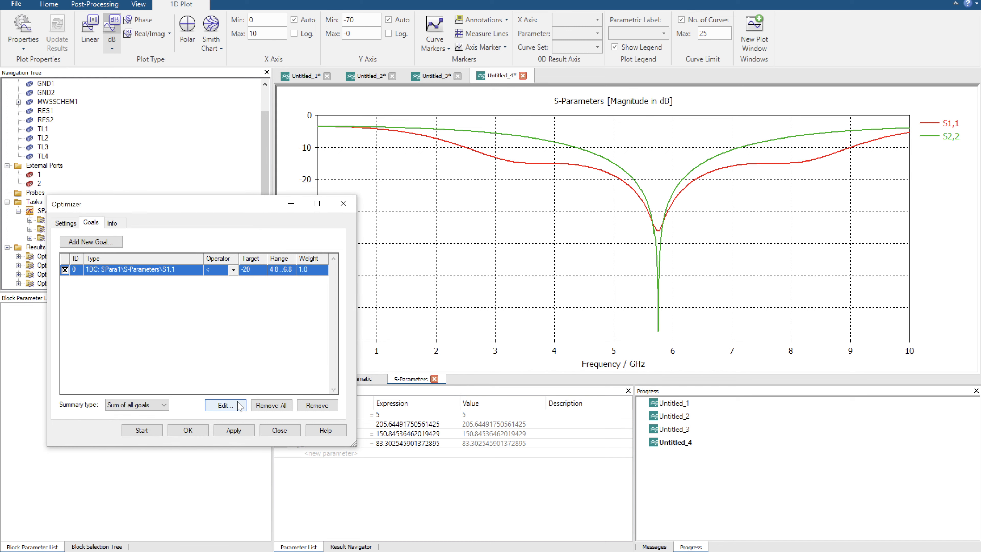
left_click(156, 432)
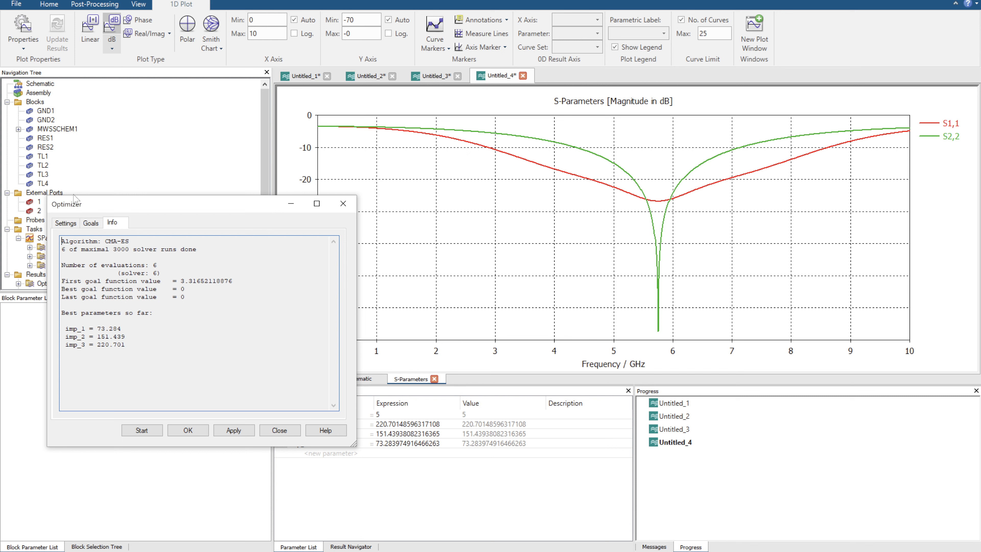
Tighten the S1,1 goal's target to -30 dB and run the optimization again.
left_click(91, 223)
left_click(282, 269)
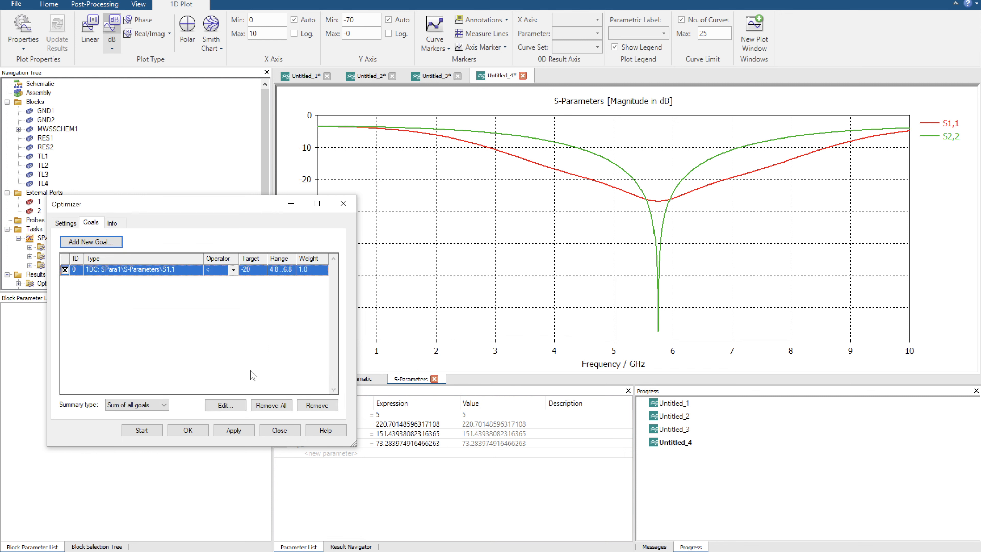
left_click(230, 407)
left_click(164, 311)
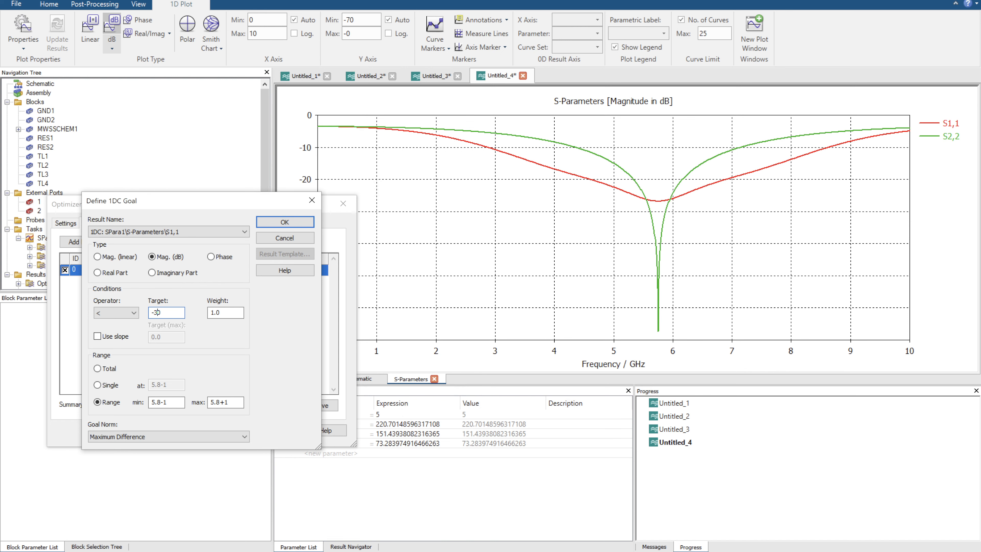
left_click(285, 223)
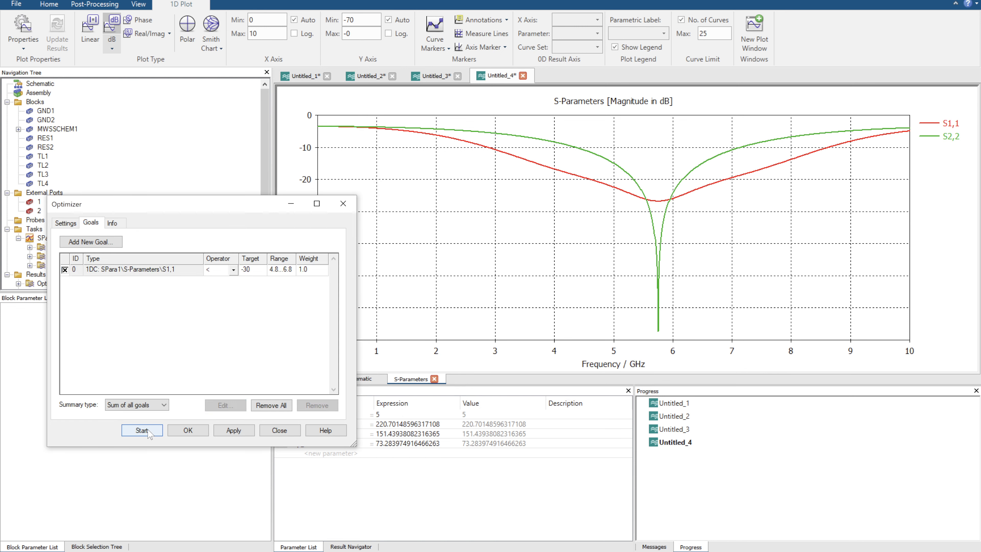
left_click(141, 430)
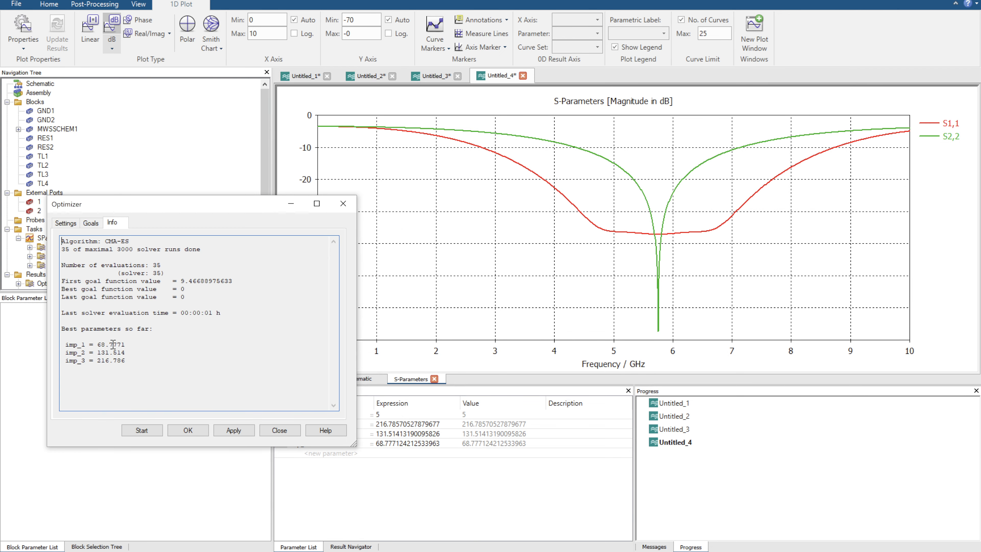
Examine the optimizer's best values for imp_1, imp_2 and imp_3.
left_click_drag(99, 345, 106, 344)
left_click_drag(97, 352, 108, 362)
mouse_move(193, 198)
left_mouse_down()
mouse_move(182, 200)
mouse_move(190, 201)
left_mouse_up()
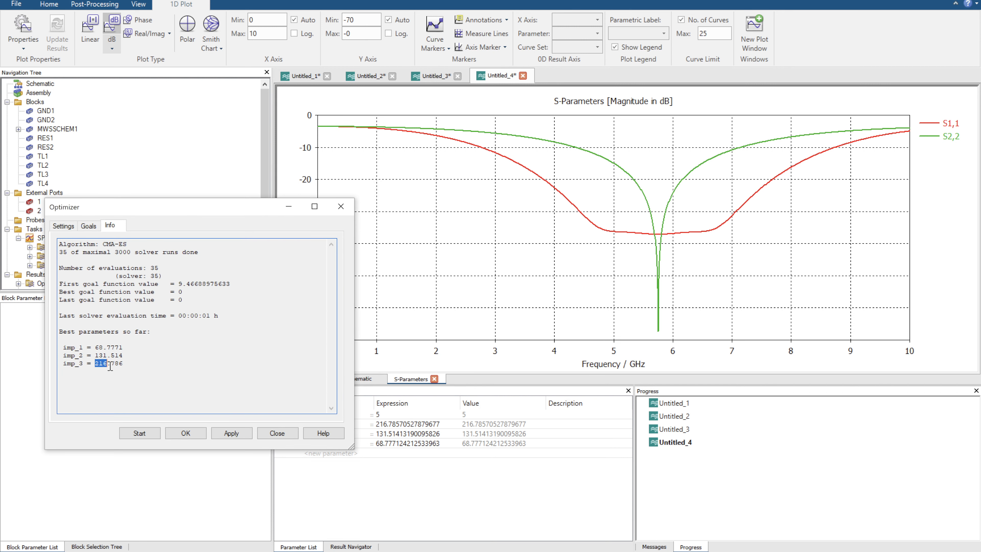
Display the S-Parameters on a Smith chart and extend its plotted frequency range to 0 through 10 GHz.
left_click(211, 24)
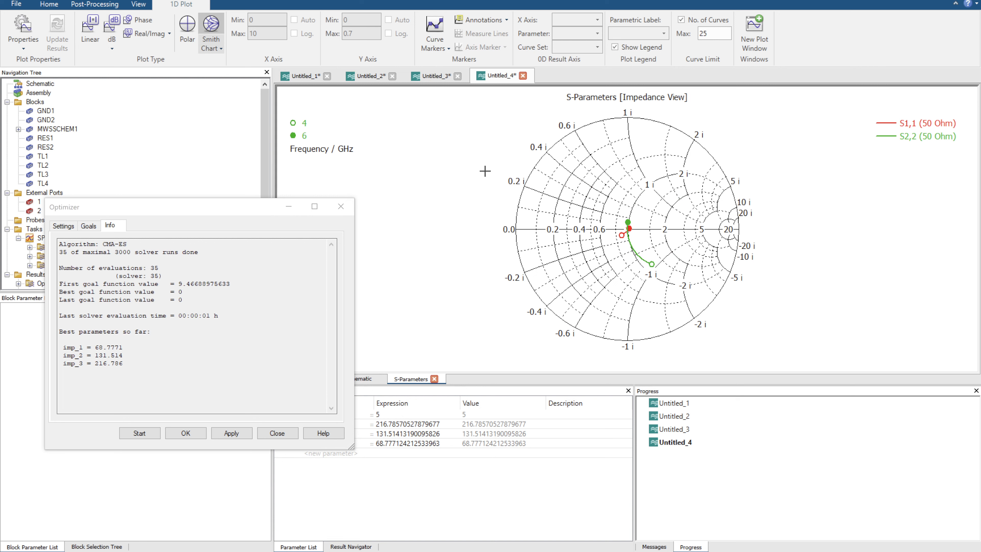
right_click(527, 240)
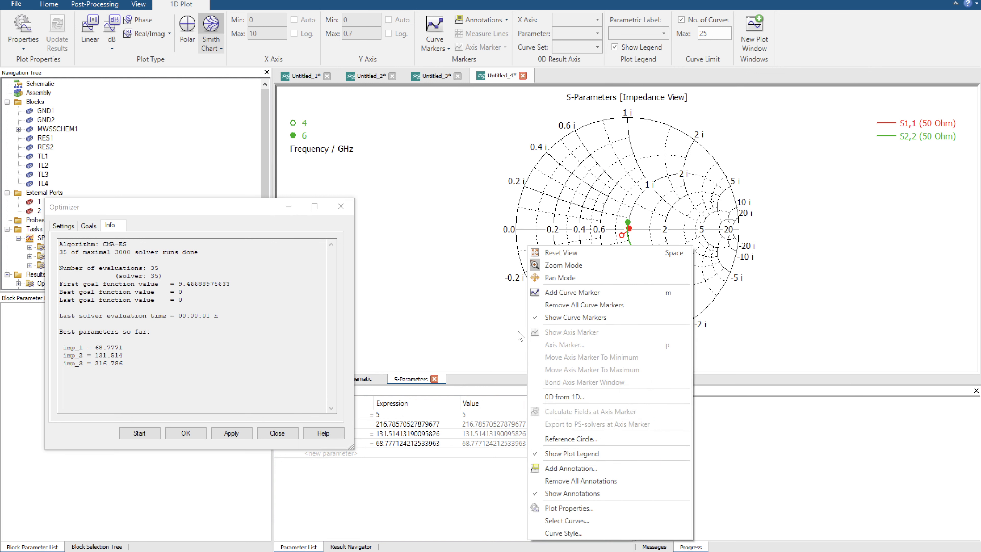
left_click(566, 507)
left_click(475, 259)
left_click(554, 247)
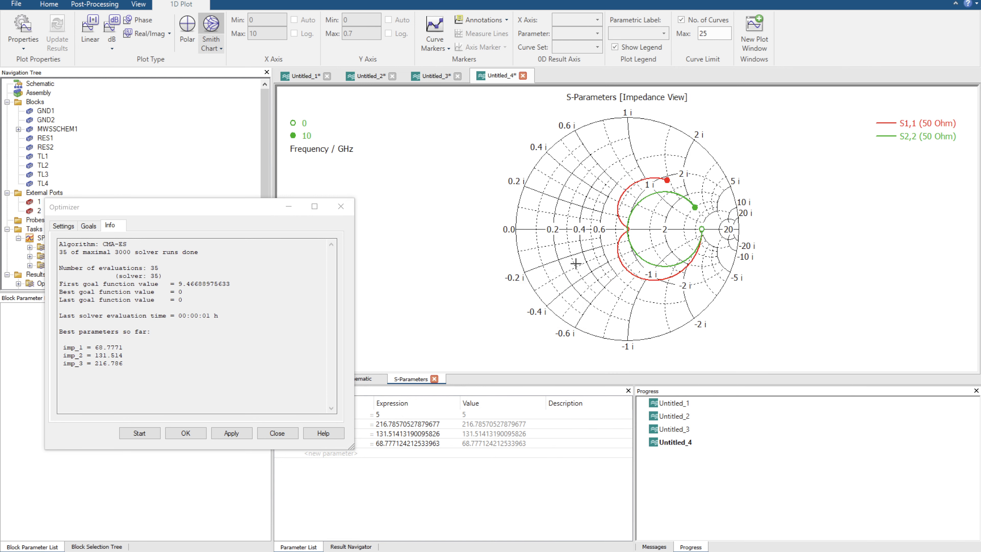
Examine the S1,1 and S2,2 traces close to the centre of the Smith chart and restore the full chart.
left_click_drag(593, 183, 641, 250)
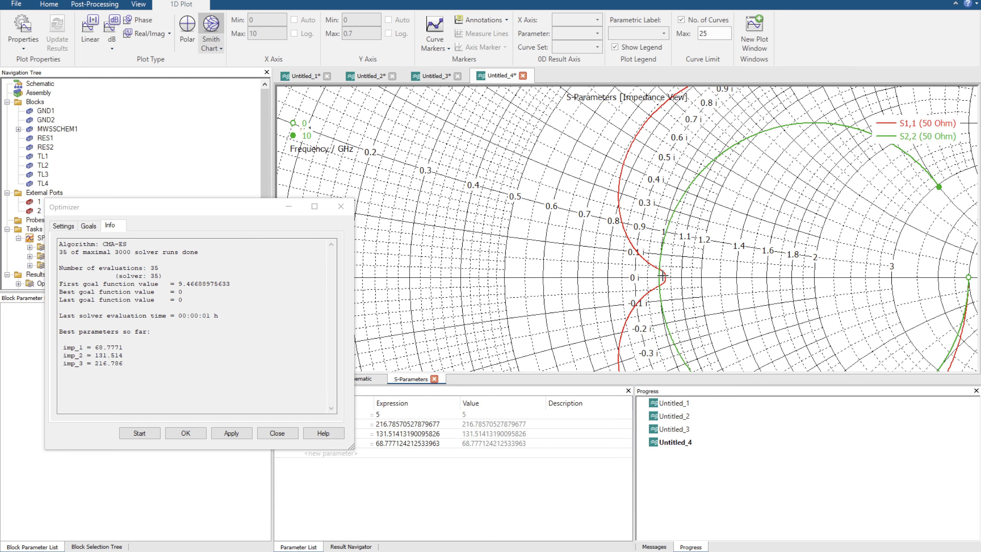
key("space")
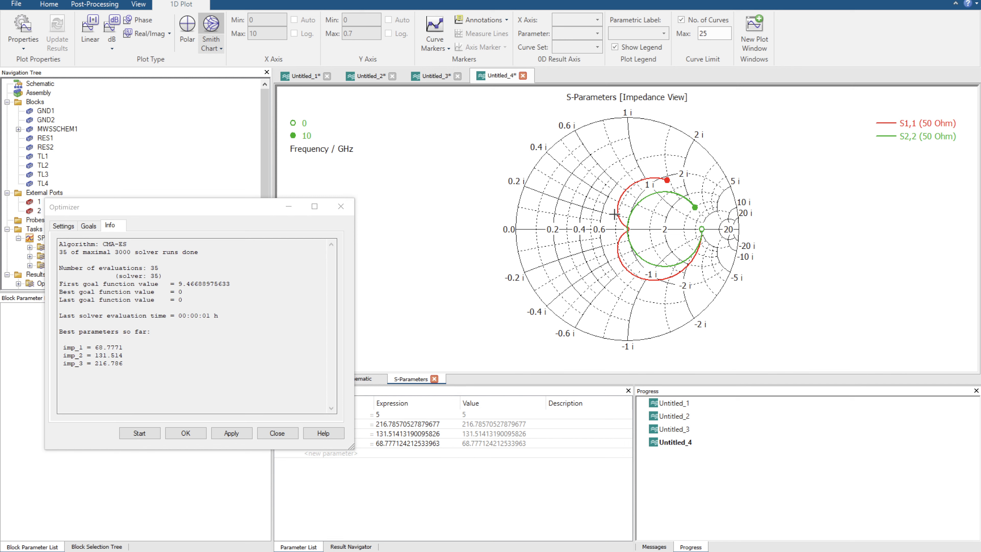
left_click_drag(614, 214, 651, 251)
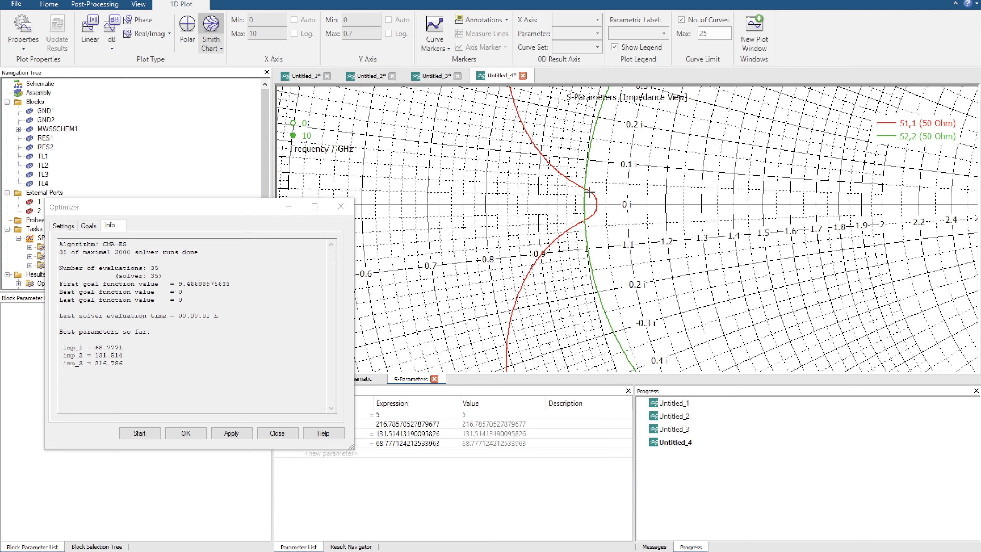
left_click_drag(590, 177, 610, 227)
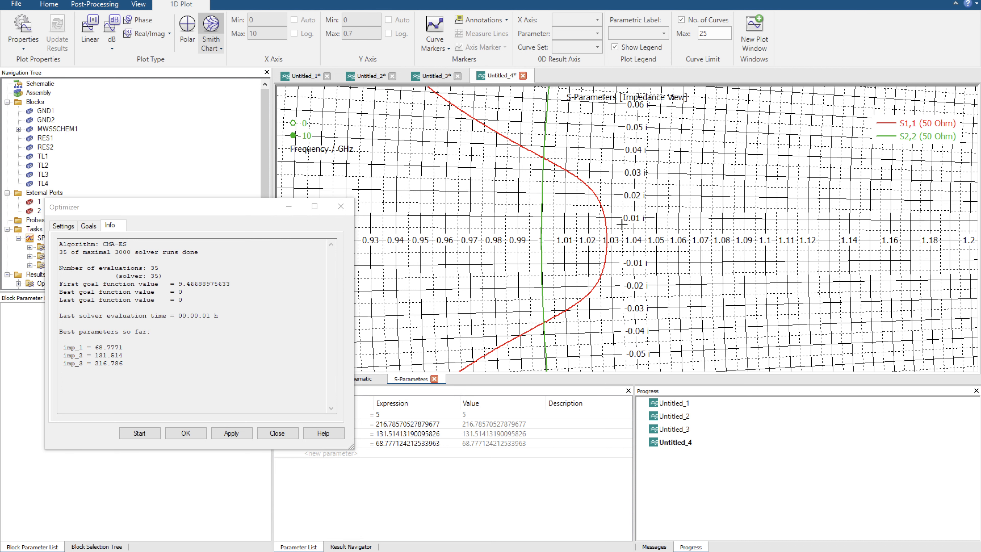
key("space")
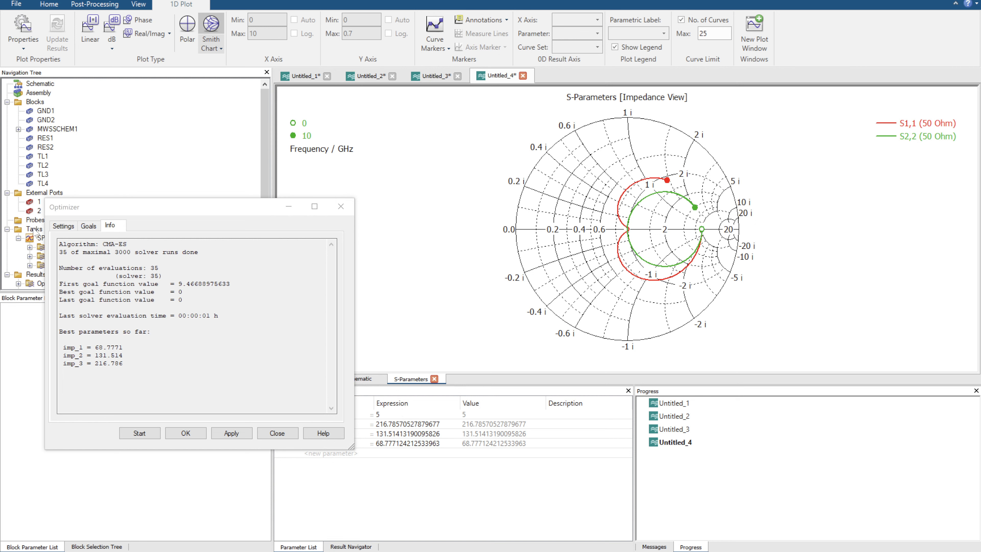
Review the optimizer's S1,1 goal alongside the schematic of the three-section and single-section circuits.
left_click(92, 226)
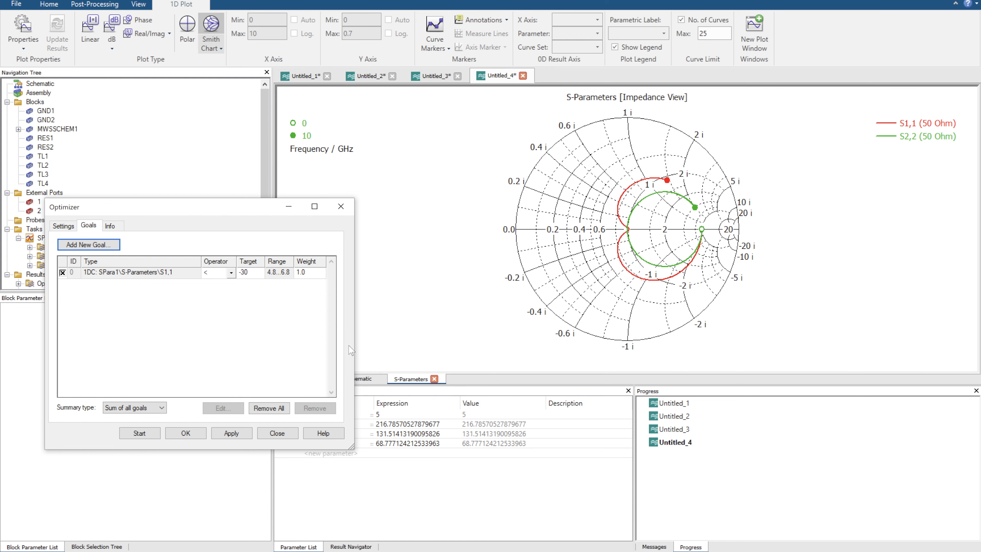
left_click(365, 378)
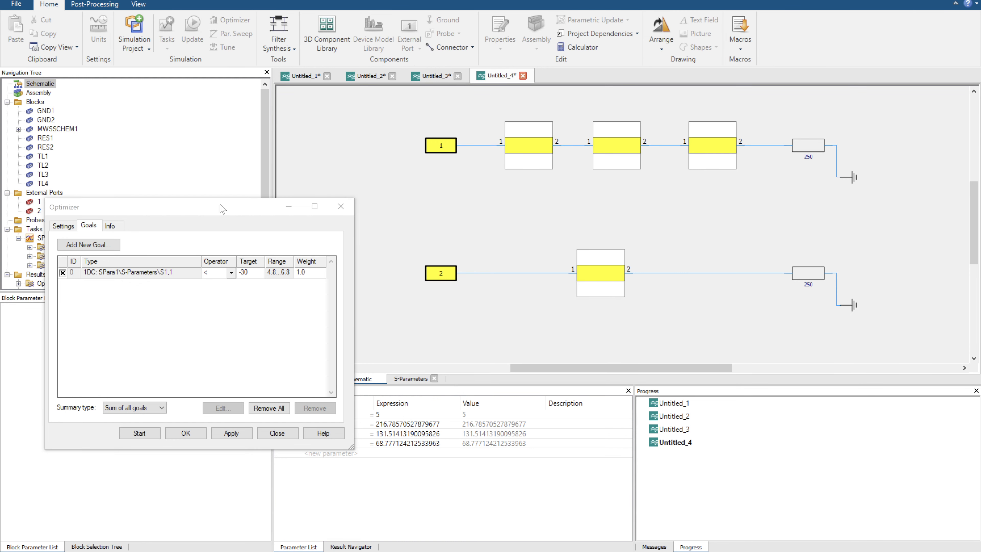
left_click_drag(222, 209, 258, 206)
Return to the S-Parameters plot, show it as magnitude in dB and move the Optimizer dialog clear of the curves.
left_click(411, 379)
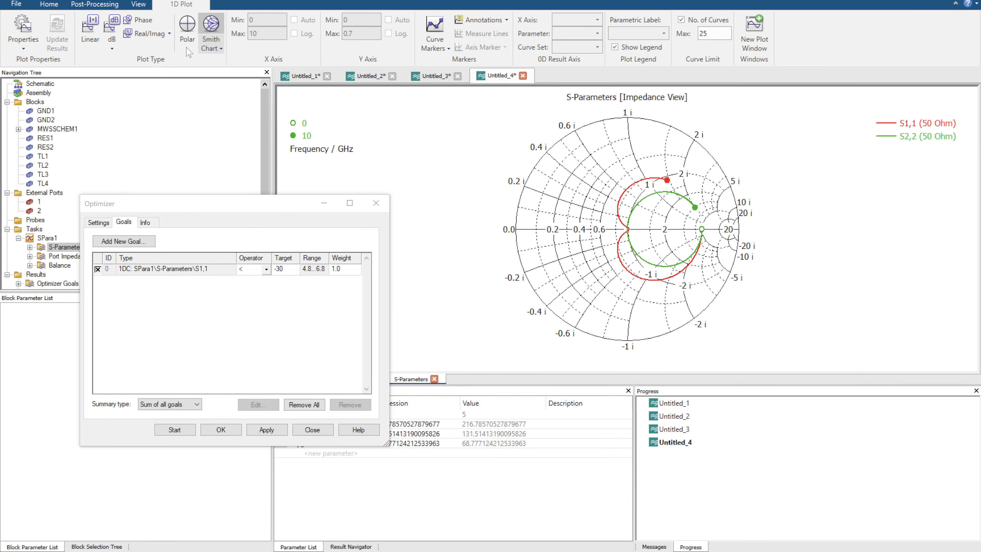
left_click(113, 23)
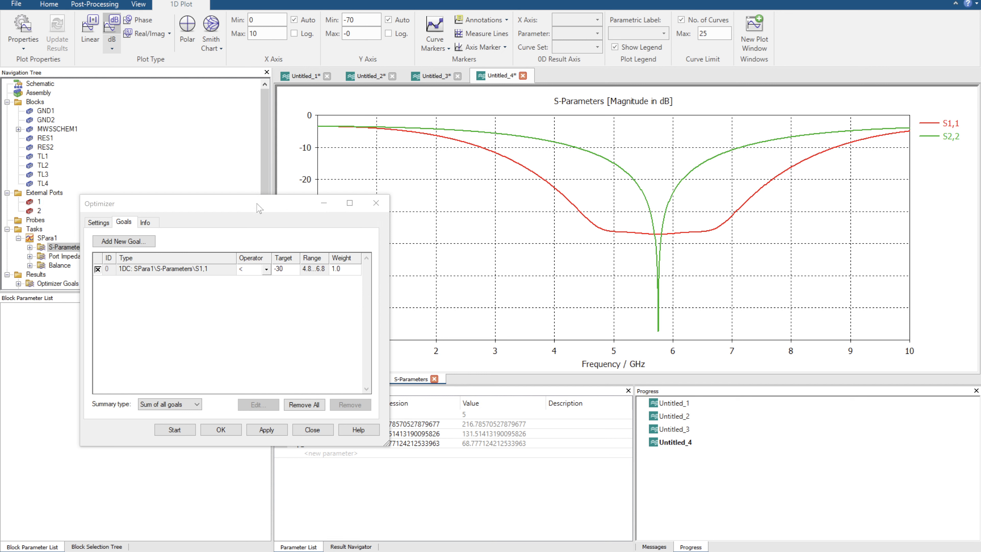
left_click_drag(258, 205, 194, 165)
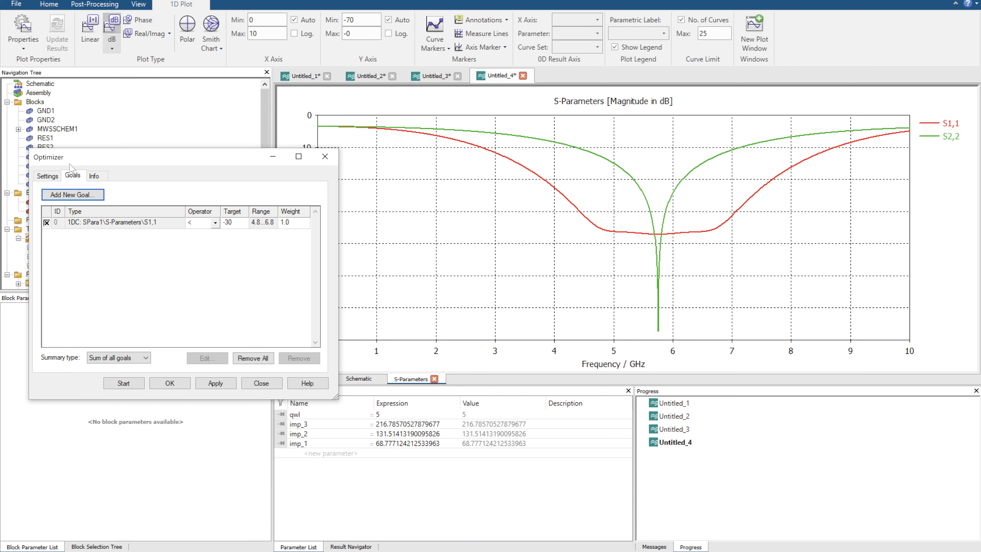
Check the optimizer's algorithm and parameter settings, return to the schematic and close the Optimizer dialog.
left_click(48, 177)
left_click(358, 379)
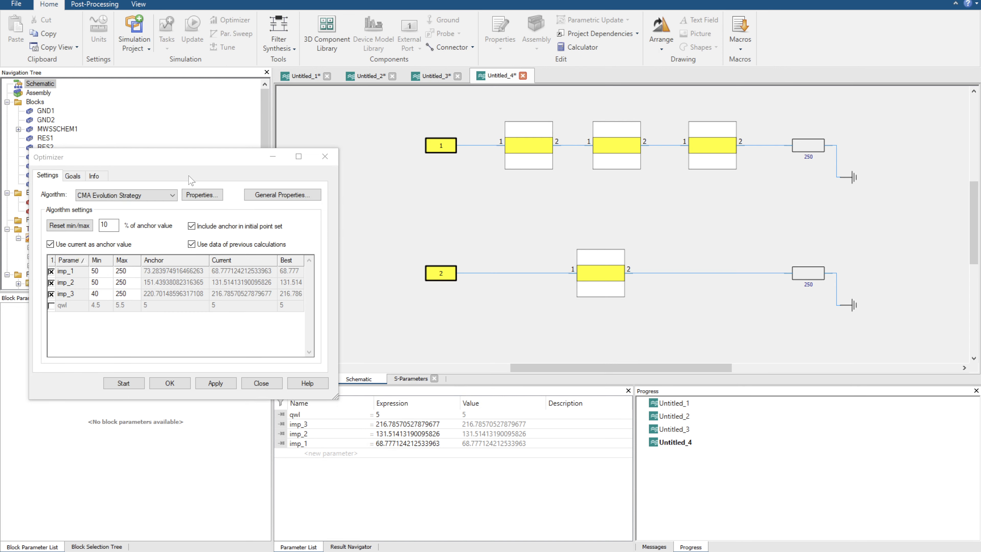
left_click_drag(157, 157, 261, 63)
left_click(365, 289)
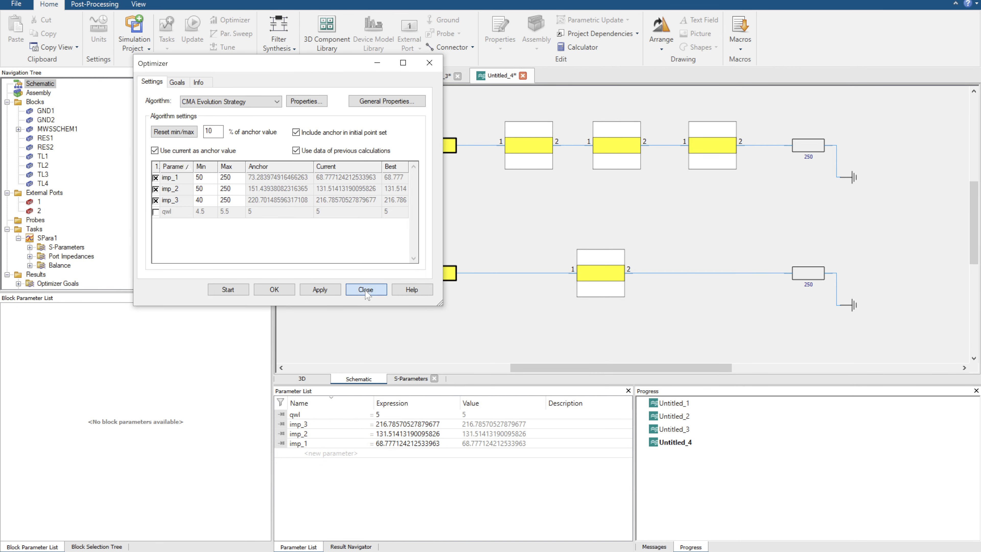
Add a microstrip line block below the port 2 circuit and place its reference block directly above it.
scroll(92, 263, "down", 2)
left_click(93, 546)
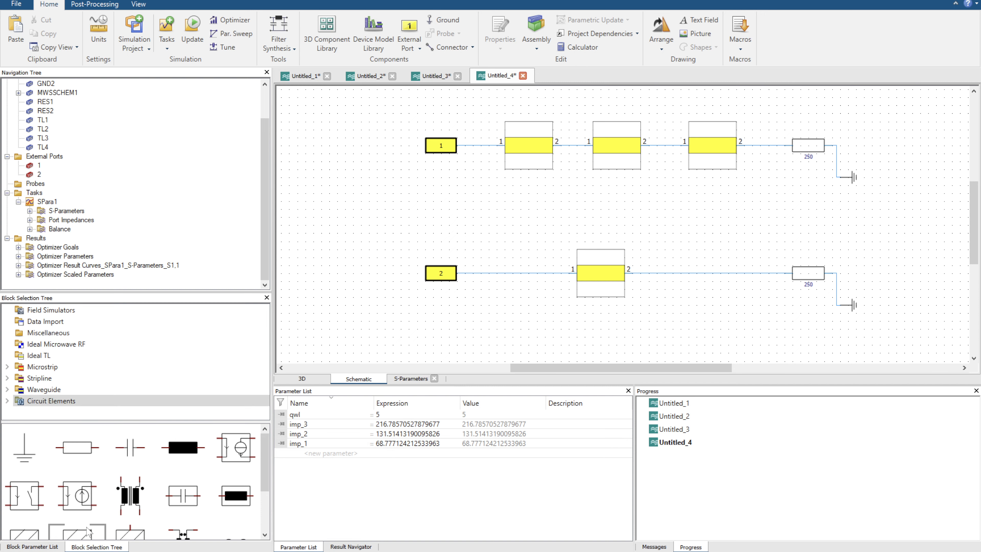
left_click(42, 367)
left_click_drag(46, 438, 485, 295)
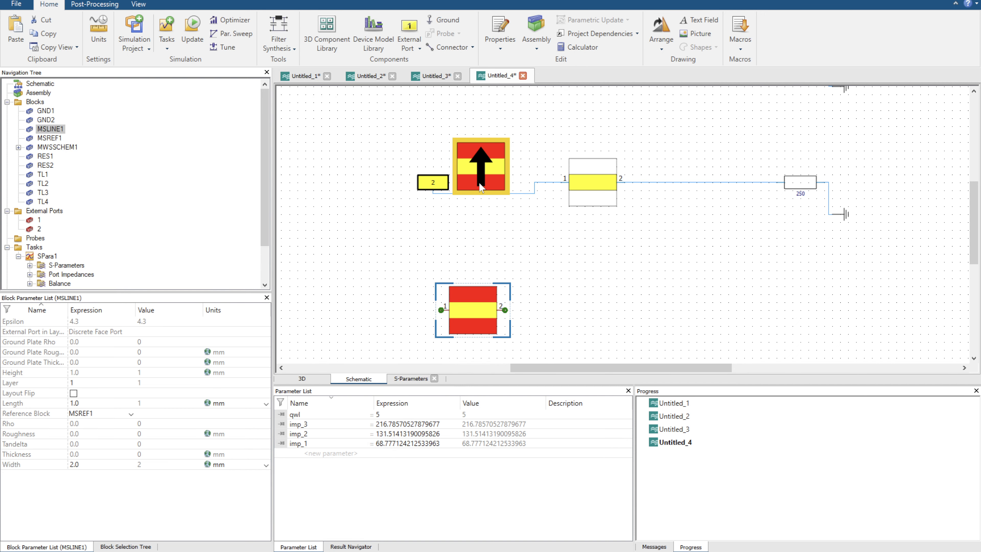
left_click_drag(483, 188, 475, 277)
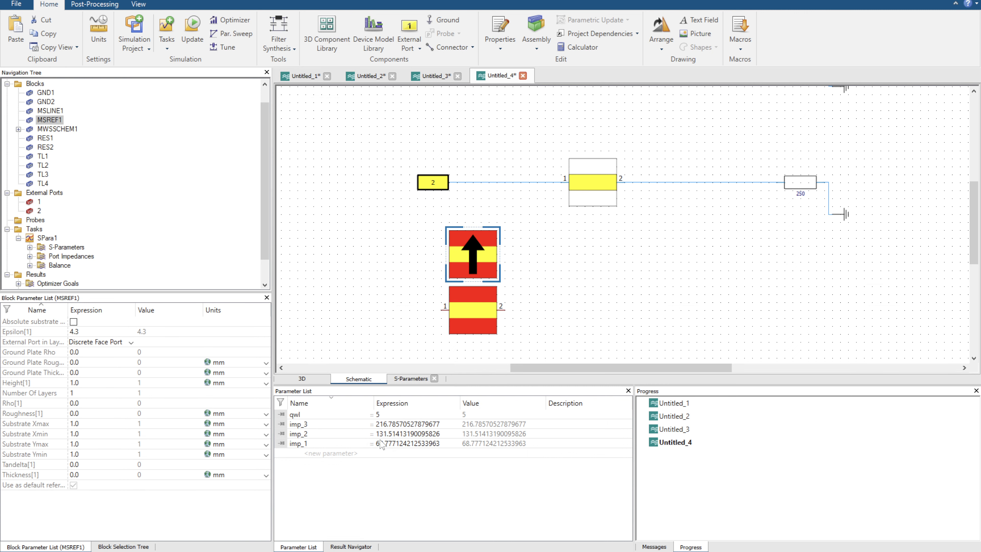
Look briefly at the 3D view, then delete the microstrip line and its reference block from the schematic.
left_click(309, 379)
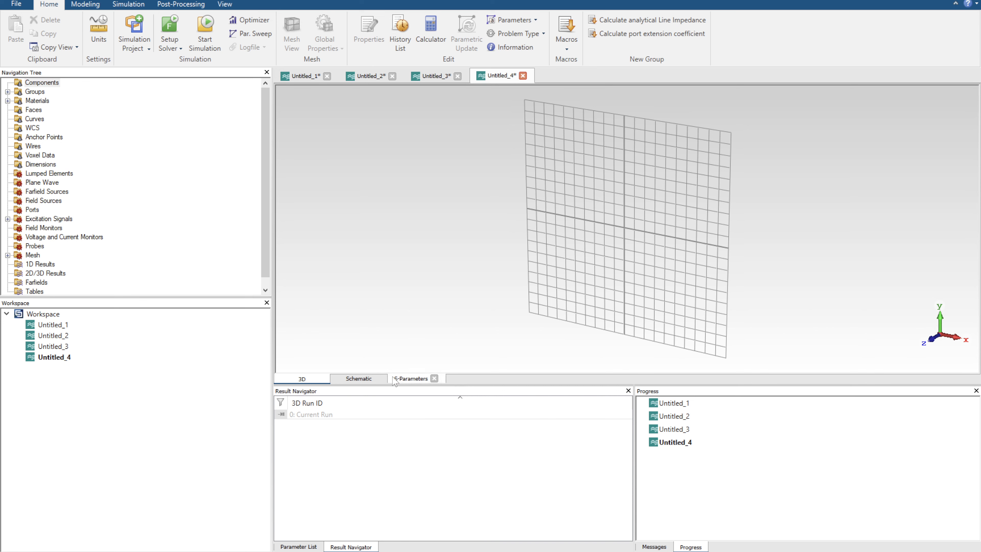
left_click(372, 379)
scroll(688, 272, "down", 4)
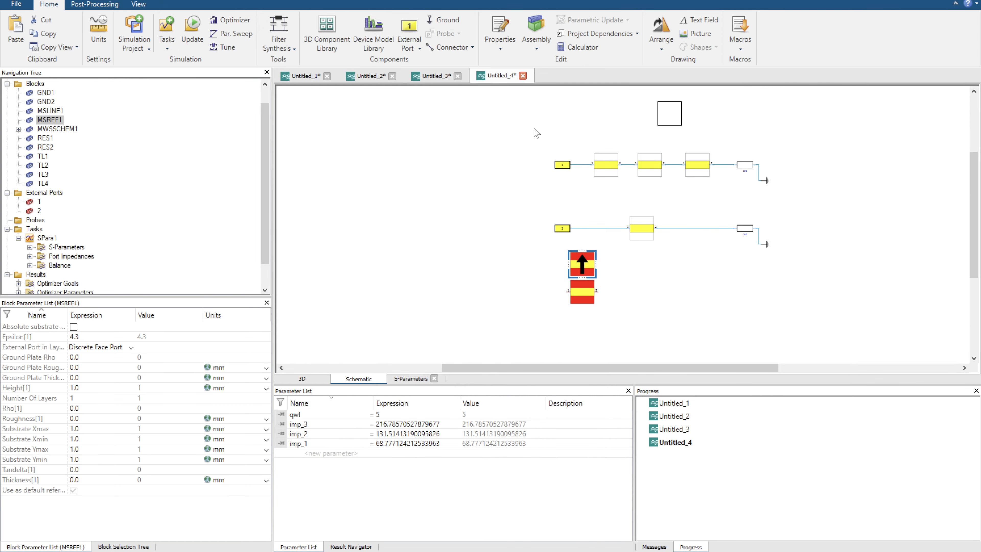
left_click_drag(542, 253, 608, 314)
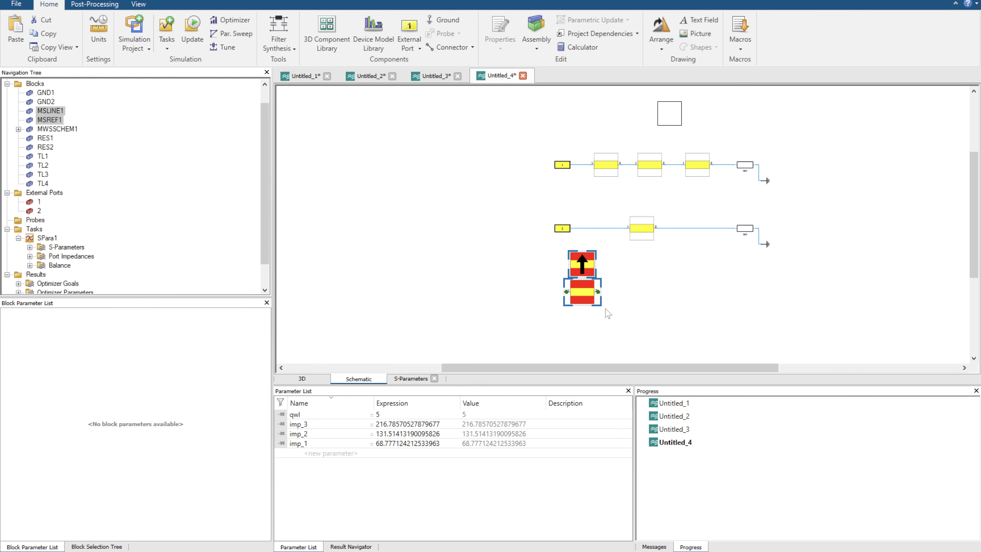
key("Delete")
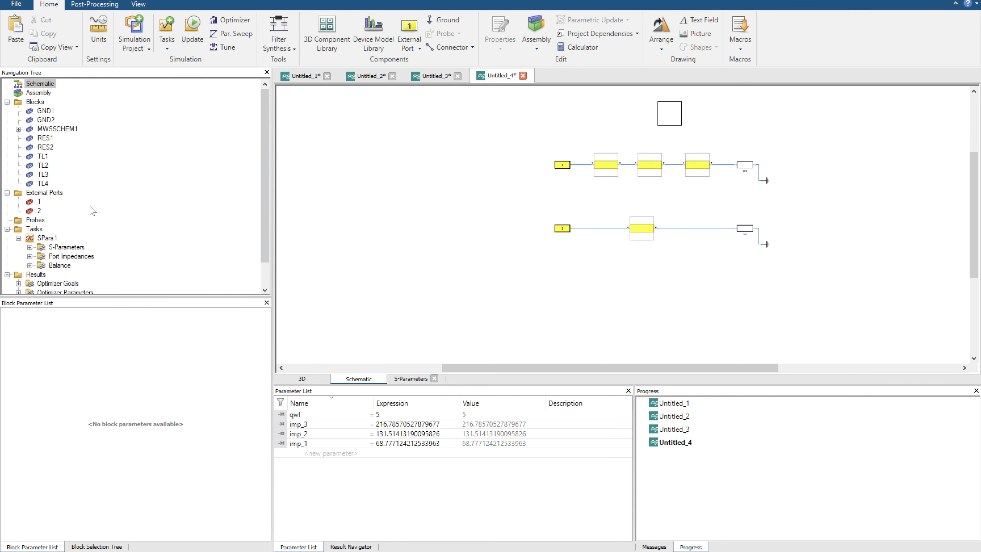
scroll(95, 210, "down", 1)
scroll(96, 209, "up", 1)
scroll(58, 231, "down", 2)
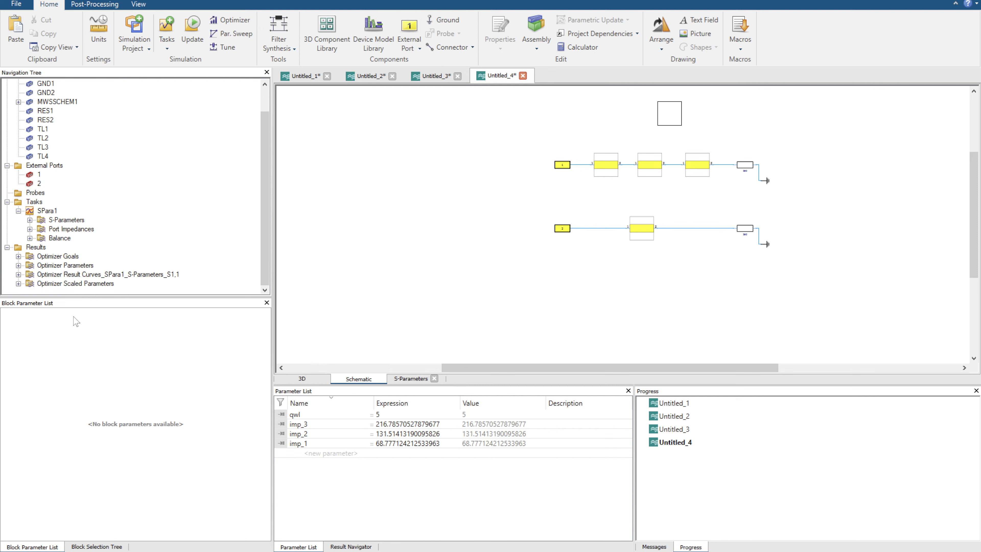
Add an open-ended ideal transmission line as a shunt stub on the wire between port 2 and its series line.
left_click(97, 547)
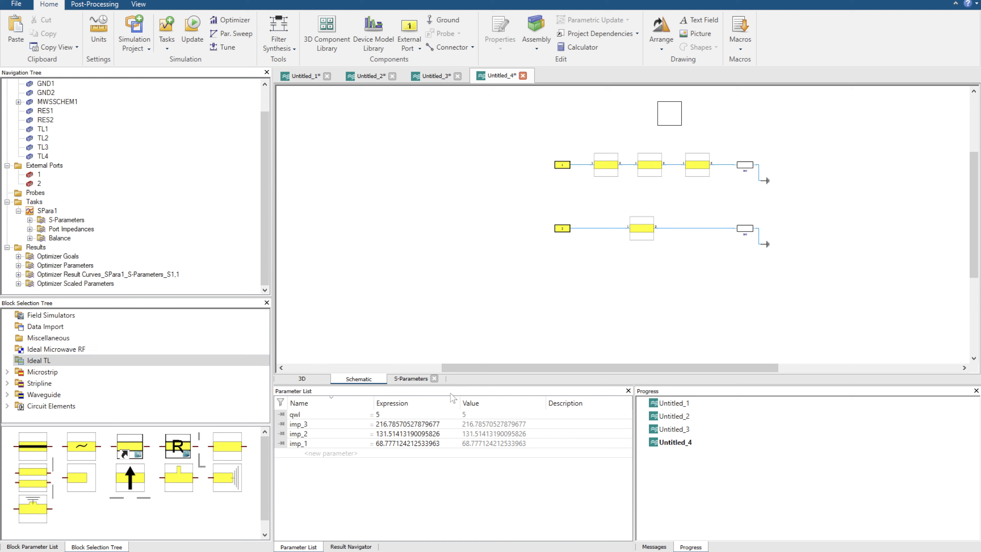
left_click_drag(86, 483, 613, 228)
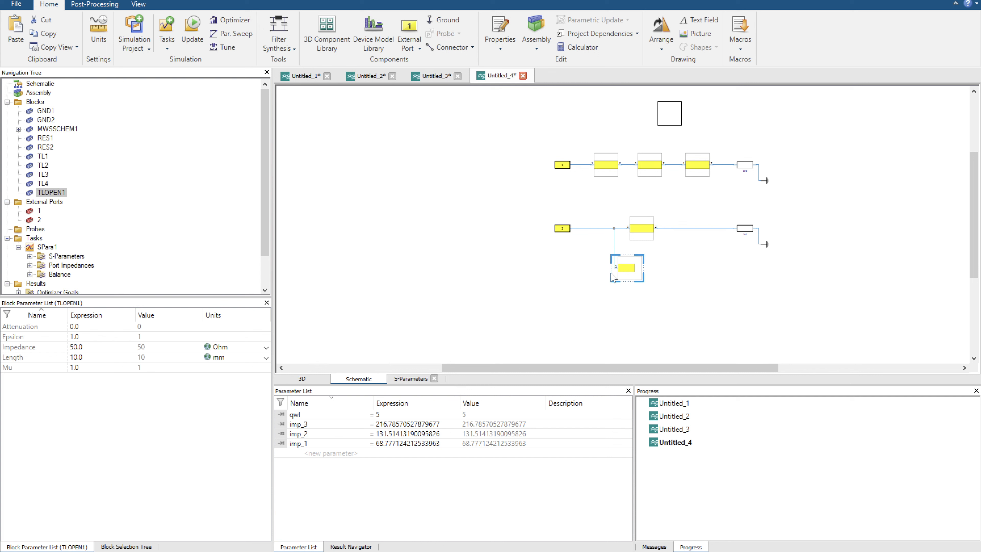
left_click(747, 250)
left_click(635, 270)
Set the open stub's impedance to a new parameter Stub_imp with a value of 50 Ohm.
left_click(79, 347)
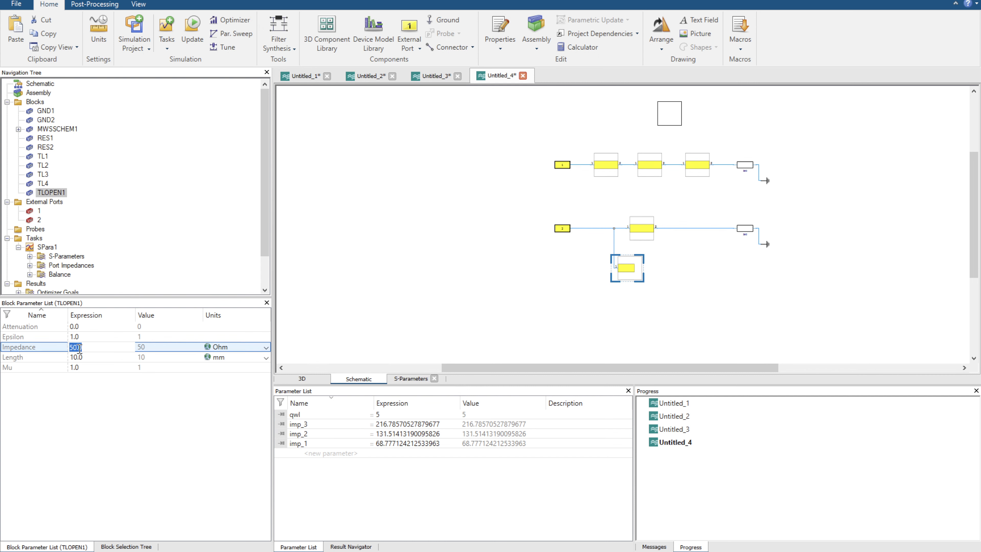
type("Stub_imp")
key("Return")
type("50")
key("Return")
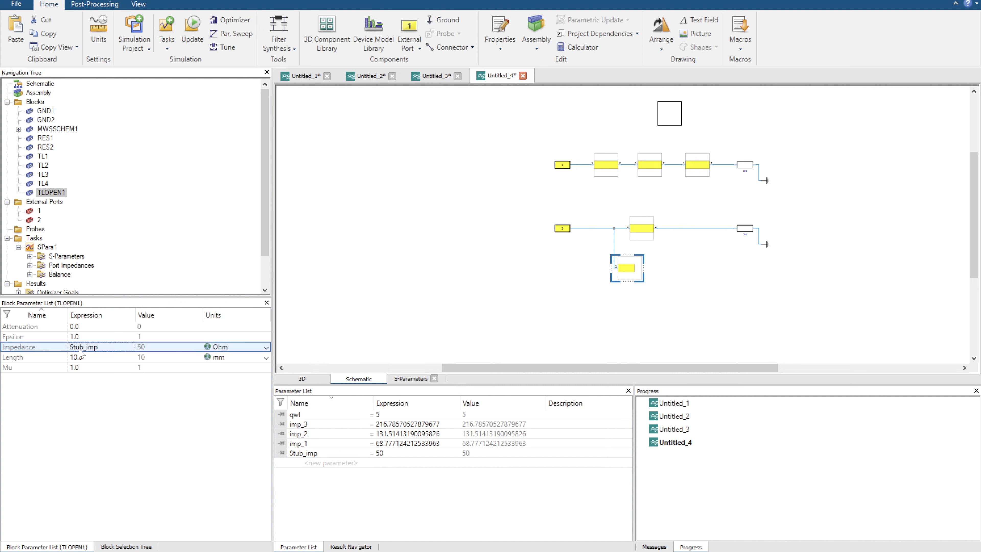
Set the open stub's length to a new parameter stub_len with a value of 0.01 mm.
left_click(85, 358)
type("stub_")
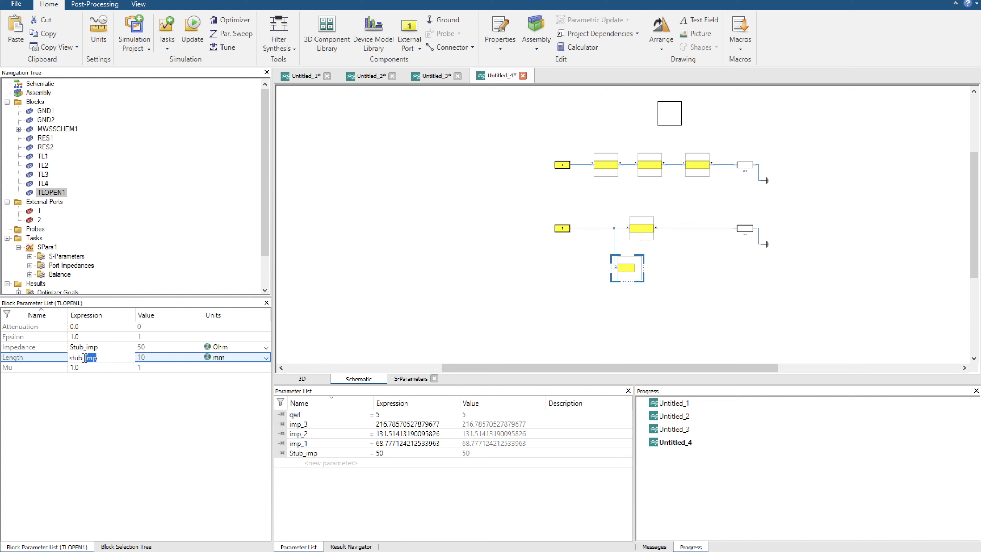
type("len")
key("Return")
key("Return")
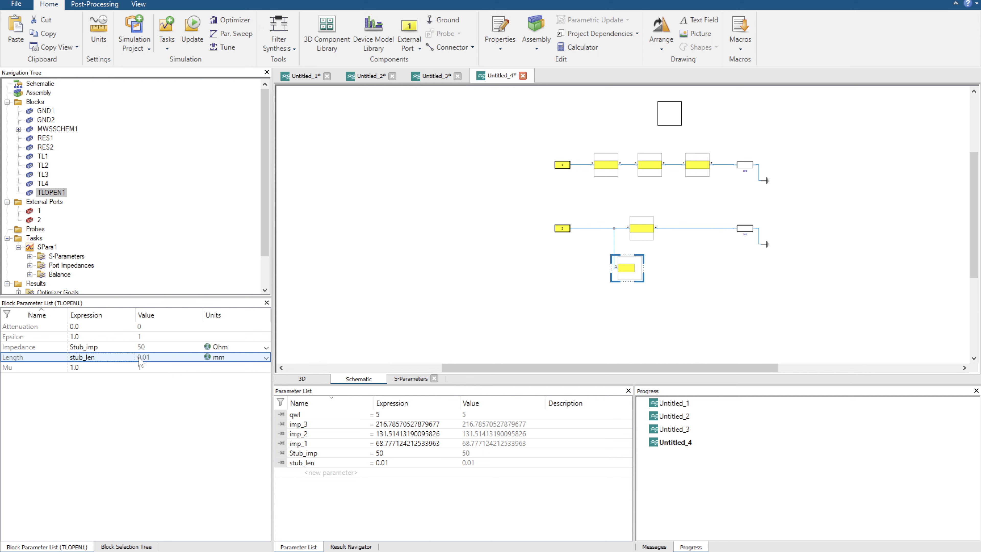
Set the open stub's epsilon to 6.8.
left_click(622, 262)
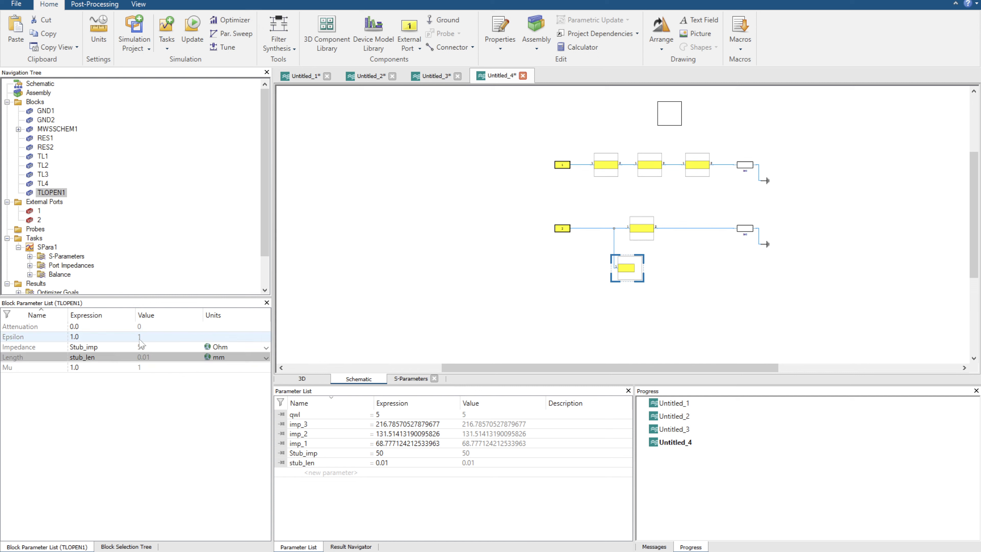
left_click(86, 337)
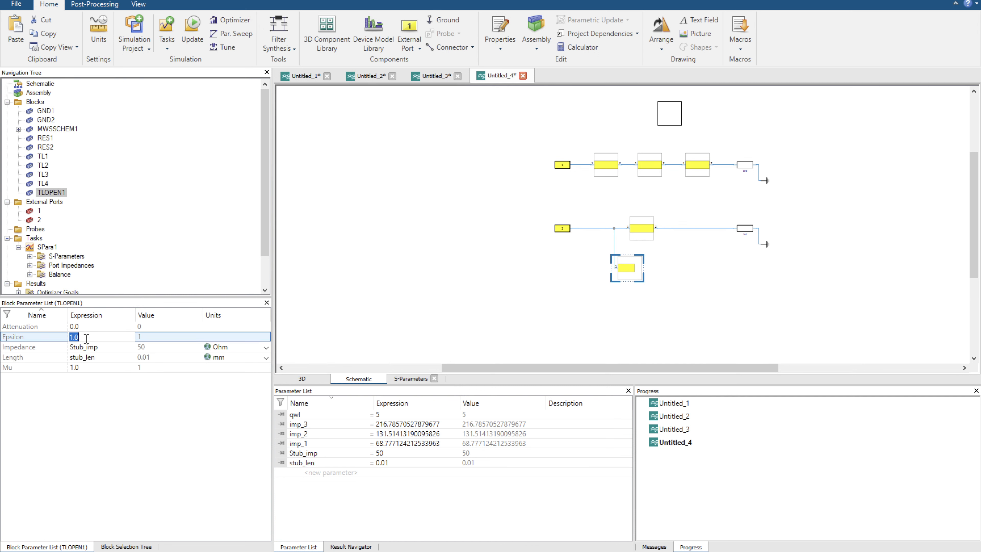
type("6.8")
key("Return")
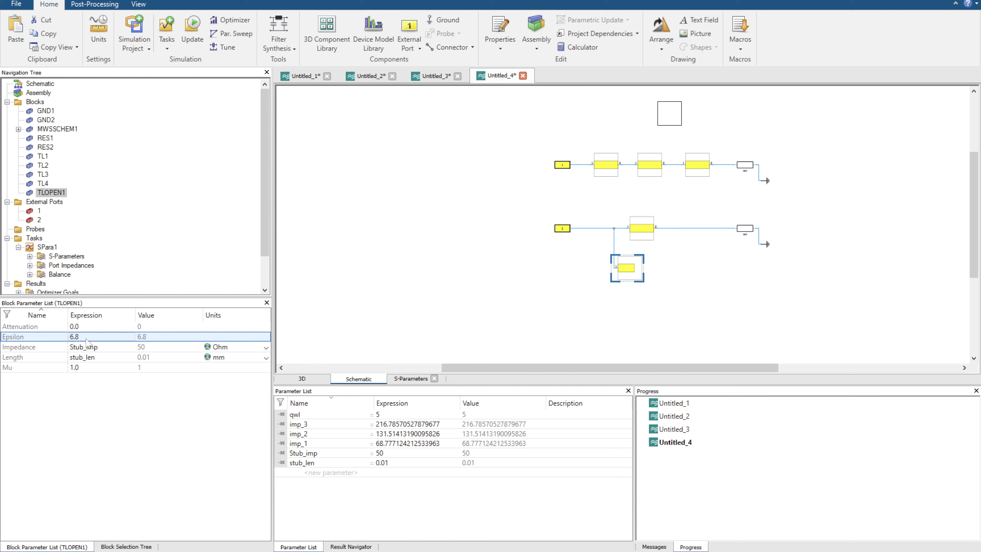
Delete port 1 from the three-section circuit and check the remaining port's reference impedance in the SPara1 task.
left_click_drag(536, 158, 577, 177)
key("Delete")
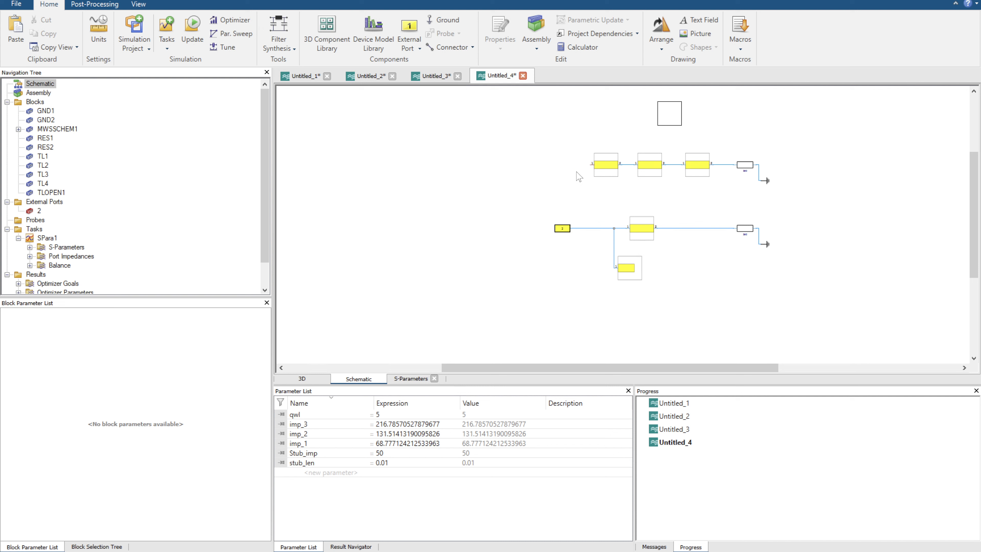
scroll(152, 244, "down", 1)
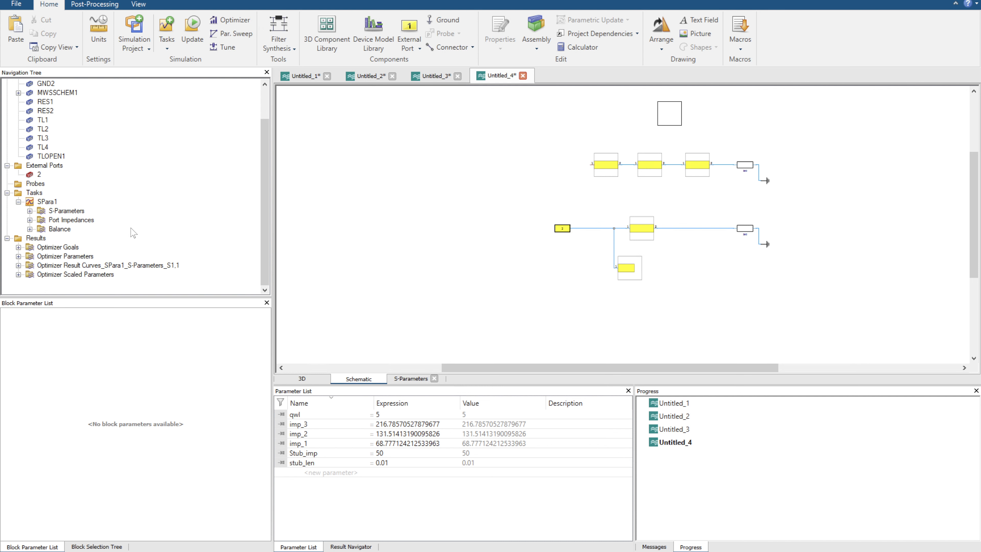
left_click(46, 210)
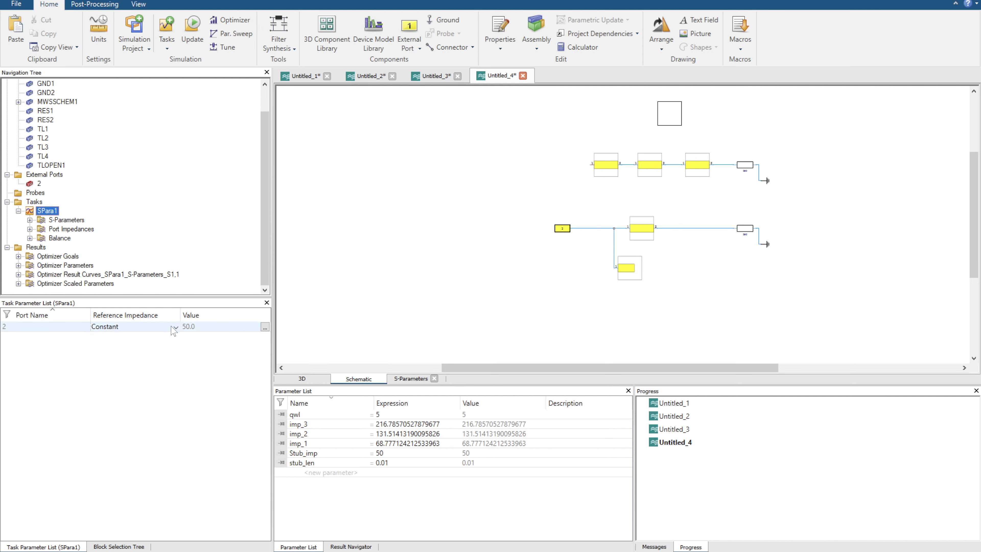
scroll(558, 237, "up", 1)
scroll(559, 238, "up", 1)
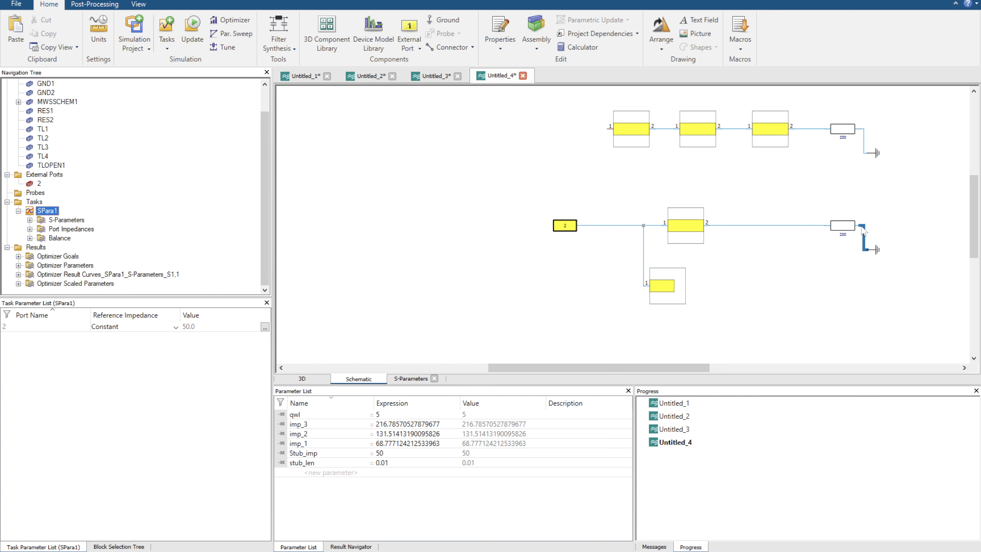
Set the impedance of the series line in the port 2 circuit to 50 Ohm.
left_click(843, 225)
left_click(703, 230)
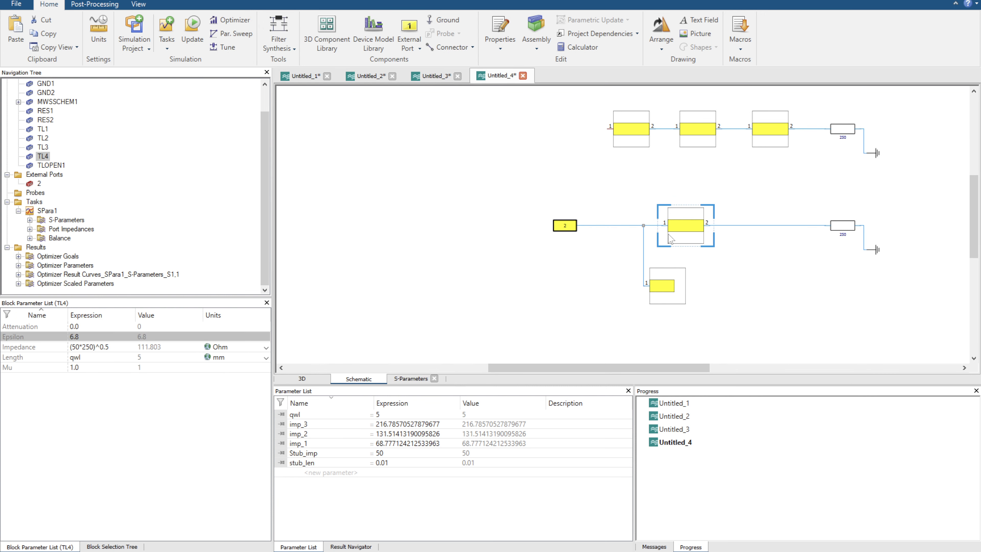
left_click(103, 348)
left_click(103, 347)
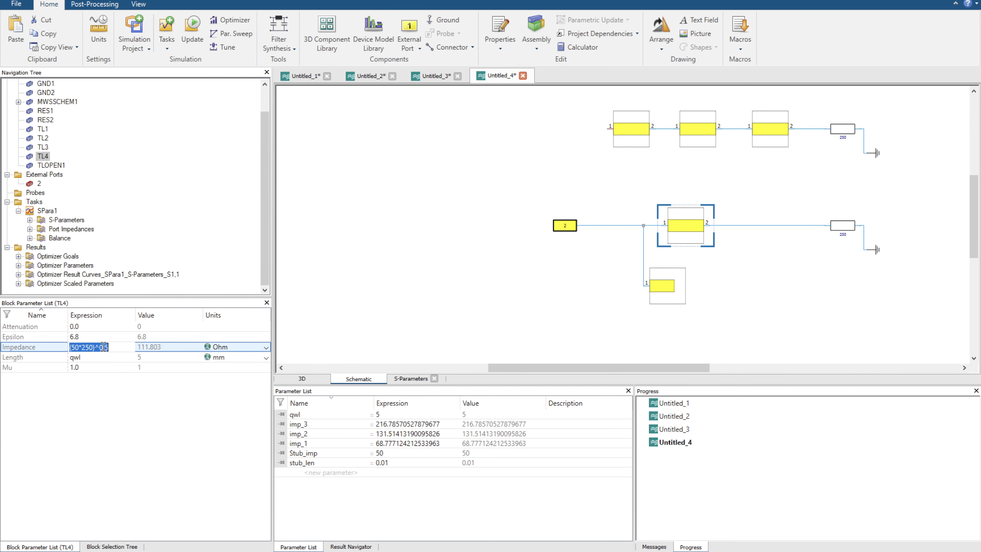
type("50")
key("Return")
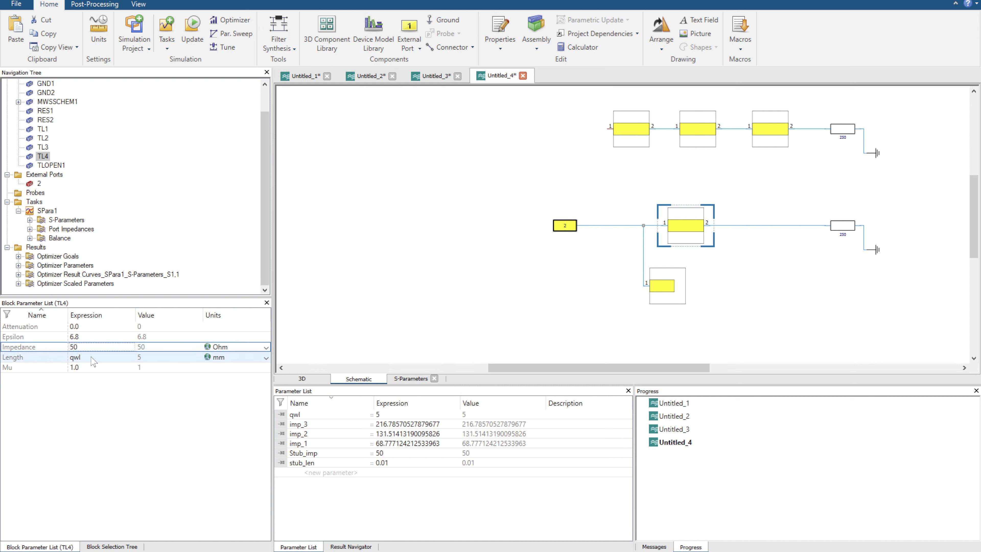
Set the length of the port 2 circuit's series line to a new parameter d_len with a value of 5 mm.
left_click(687, 269)
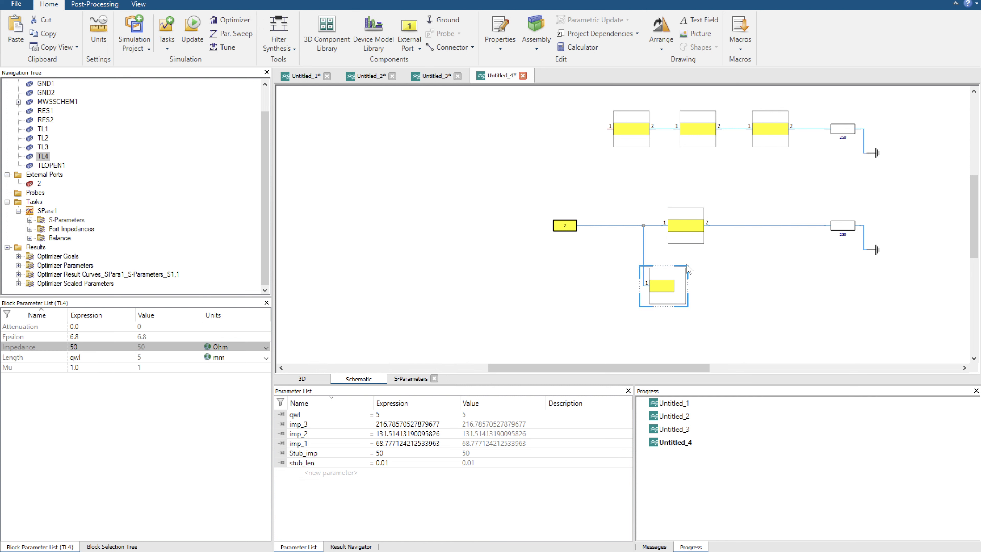
left_click(106, 355)
left_click(106, 356)
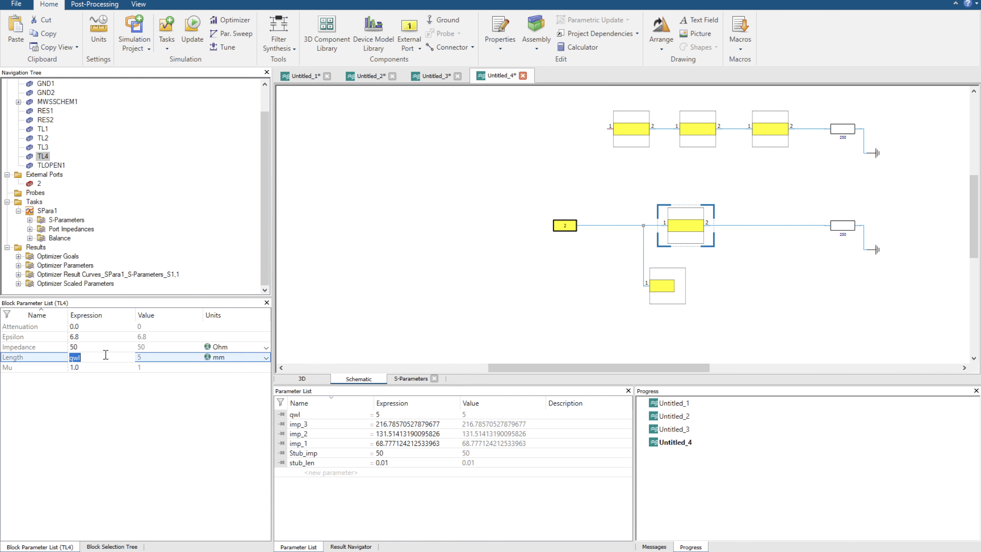
type("d_len")
key("Return")
type("5")
key("Return")
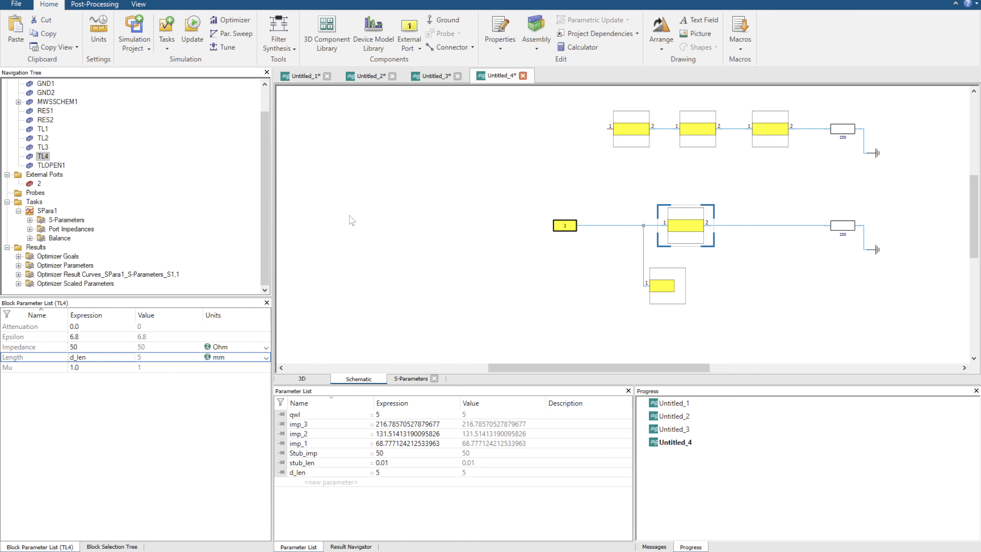
Update the simulation, allowing old parametric results to be deleted, and view the S-Parameters in dB and on the Smith chart.
left_click(388, 230)
left_click(192, 24)
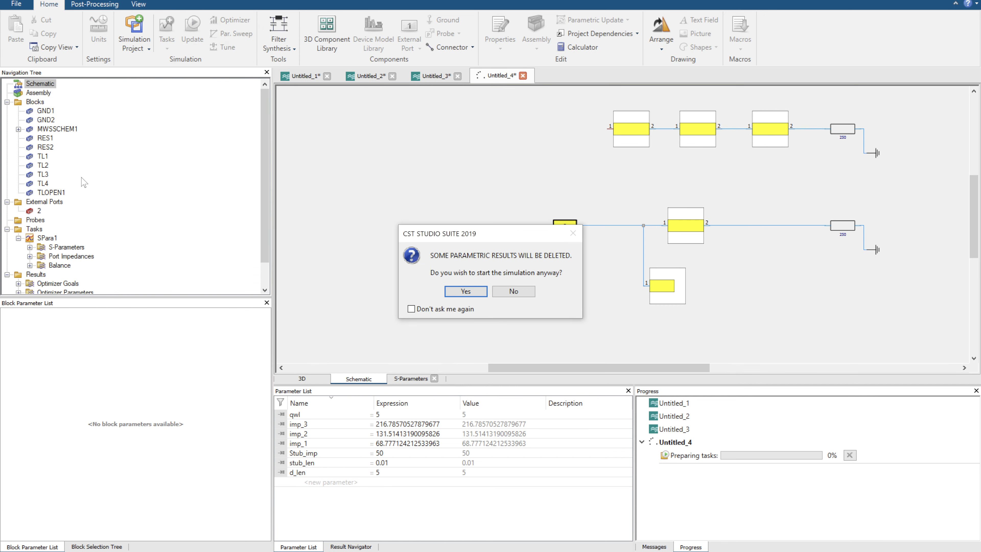
left_click(465, 291)
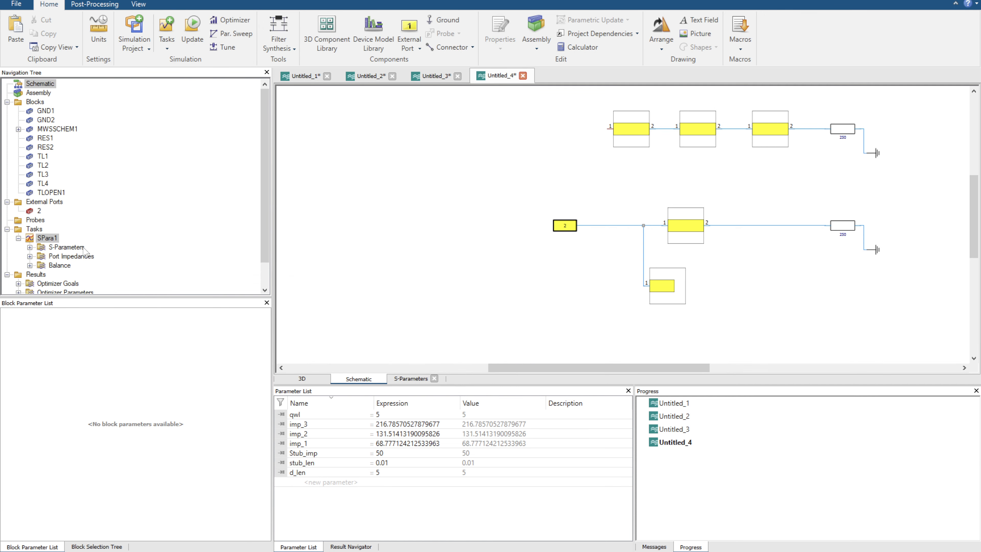
left_click(67, 247)
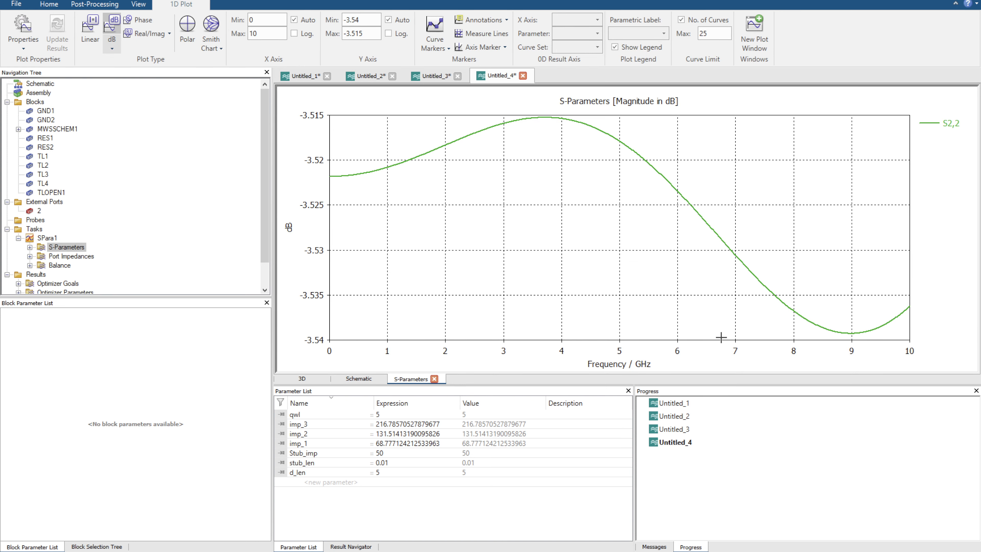
left_click(212, 25)
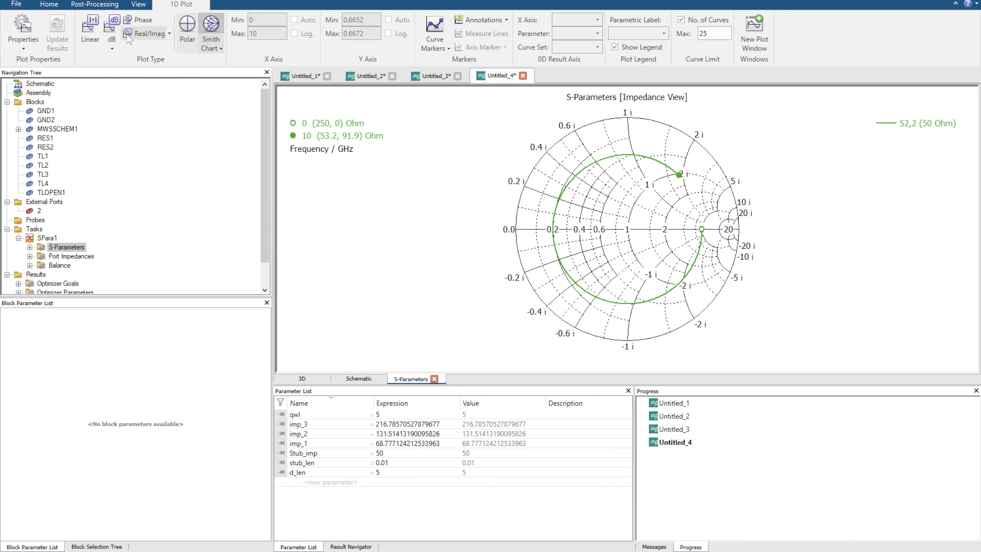
left_click(110, 30)
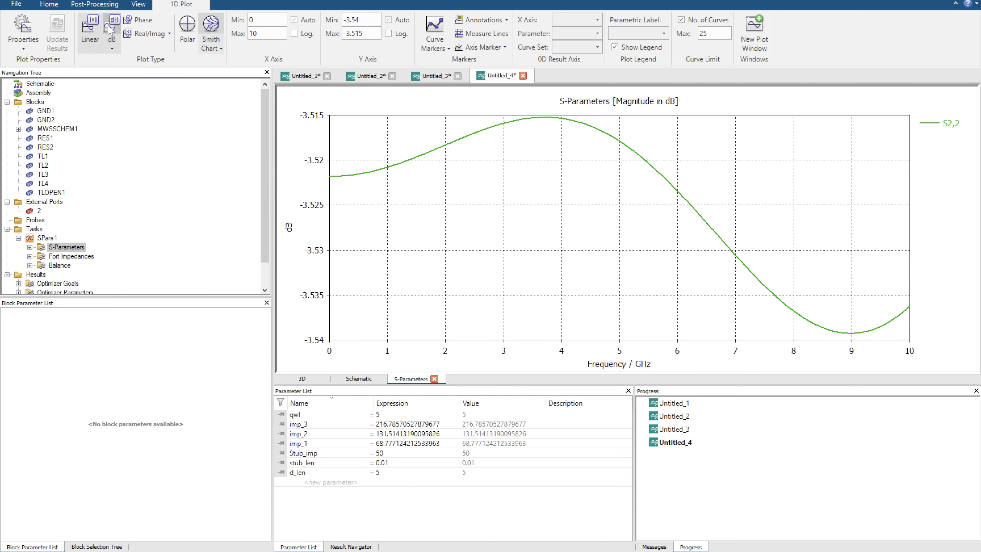
Return to the schematic and set the load resistor of the port 2 circuit to 50 Ohm.
left_click(352, 377)
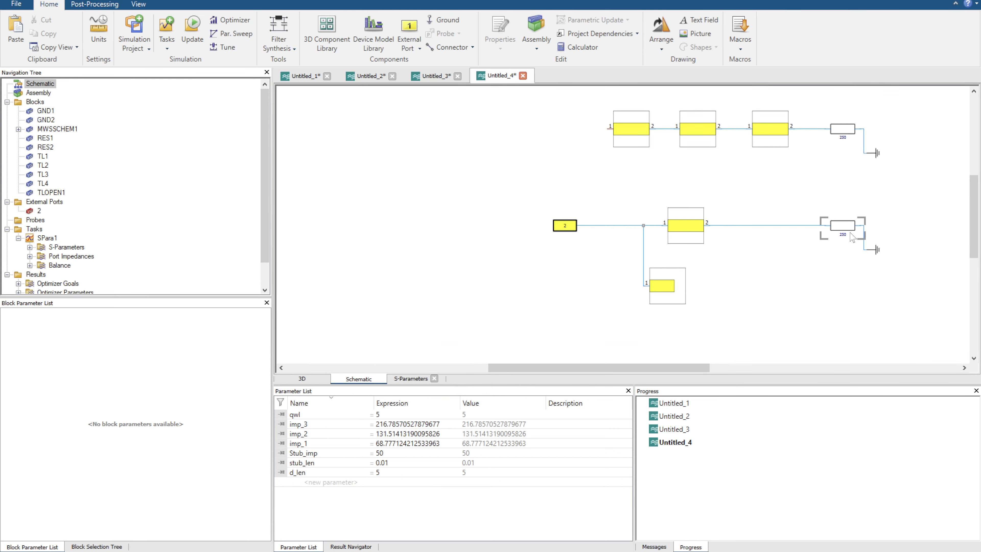
left_click(843, 227)
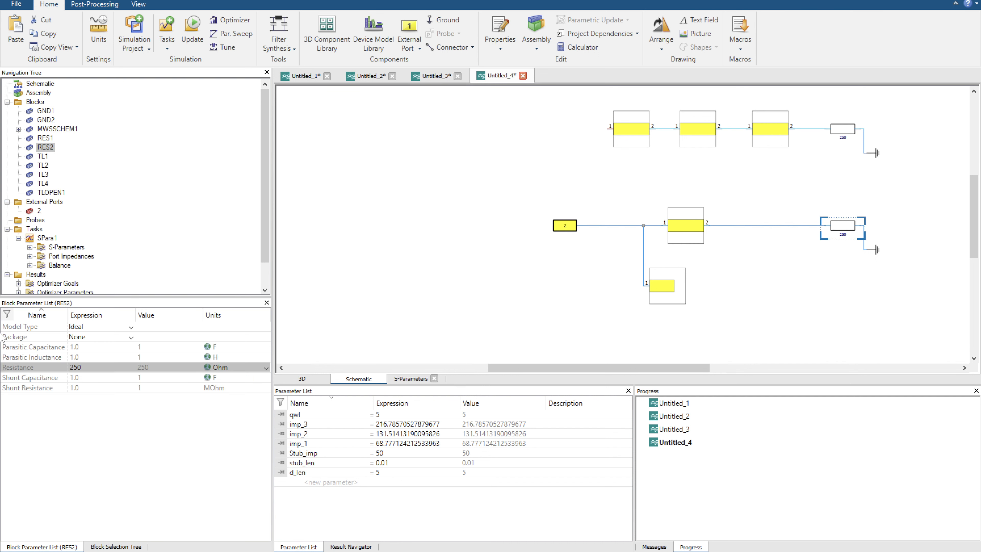
left_click(77, 366)
type("59")
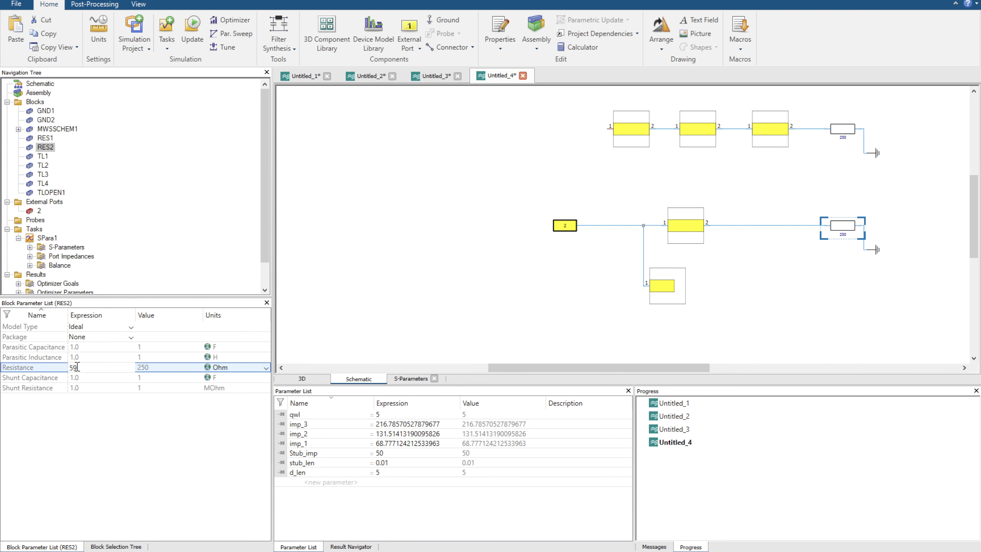
key("Return")
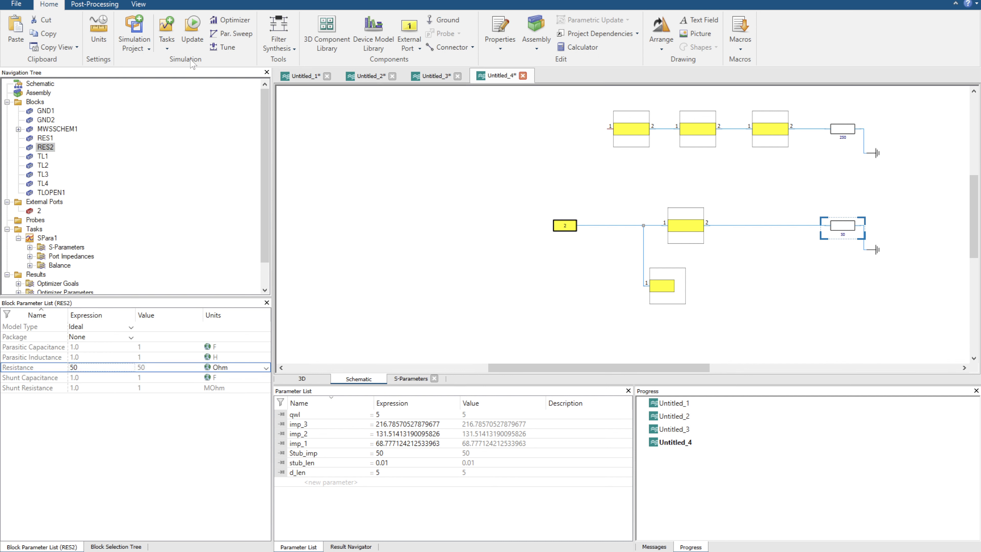
Update the simulation, display the S-Parameters plot and fix the maximum of its Y axis at 0.
left_click(192, 27)
left_click(68, 247)
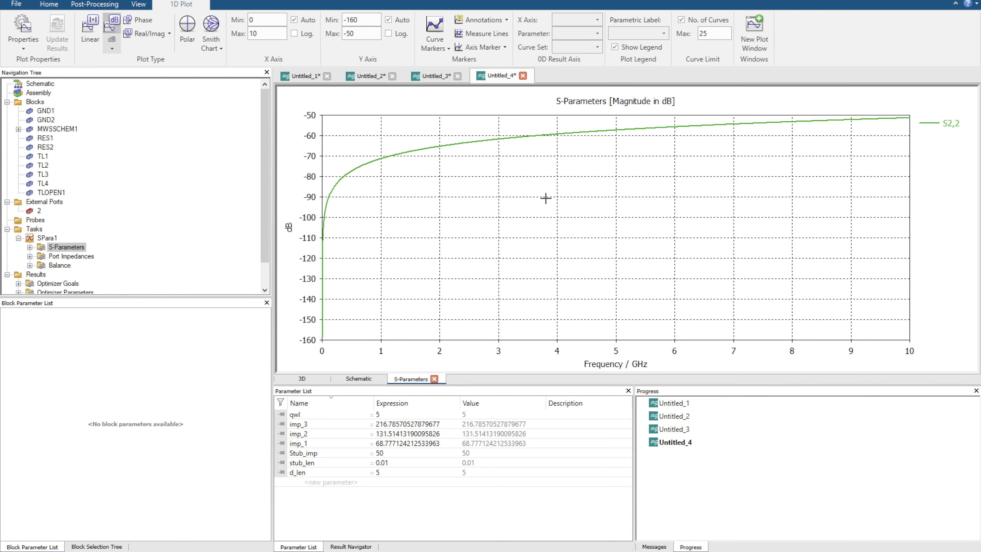
double_click(374, 19)
left_click(367, 33)
double_click(361, 32)
left_click(388, 20)
left_click(369, 33)
type("0")
key("Return")
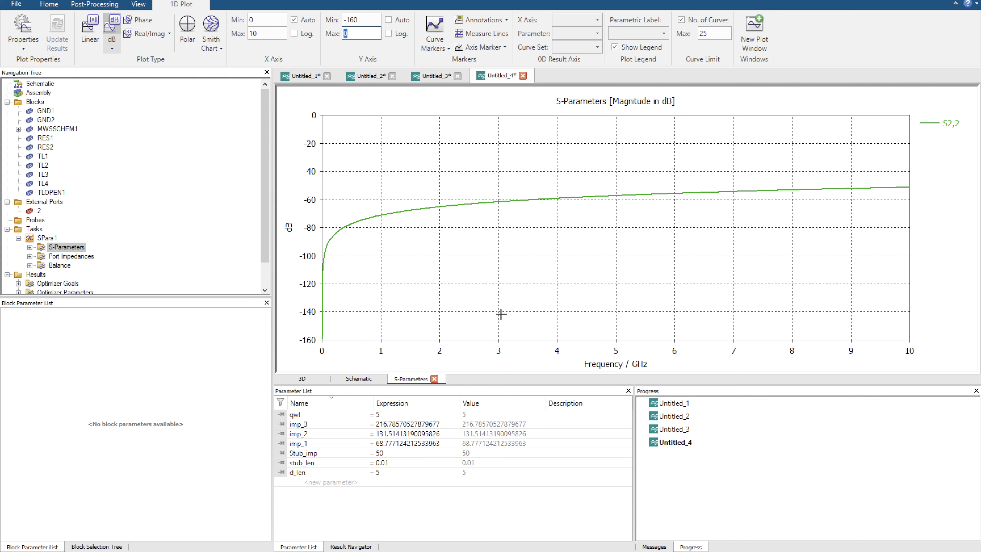
Glance at the schematic, return to the S-Parameters plot, open the Tuner and select the Stub_imp parameter.
left_click(358, 378)
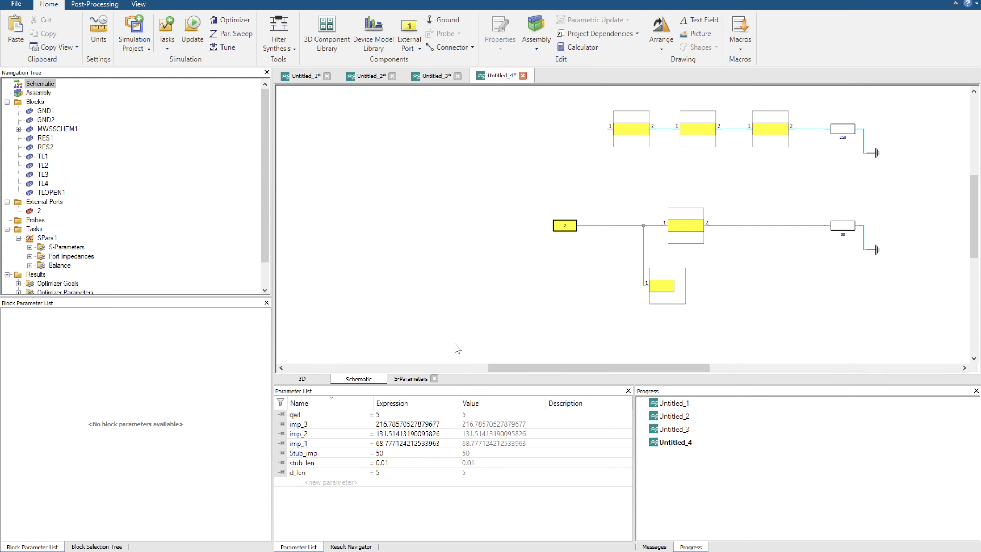
left_click(410, 379)
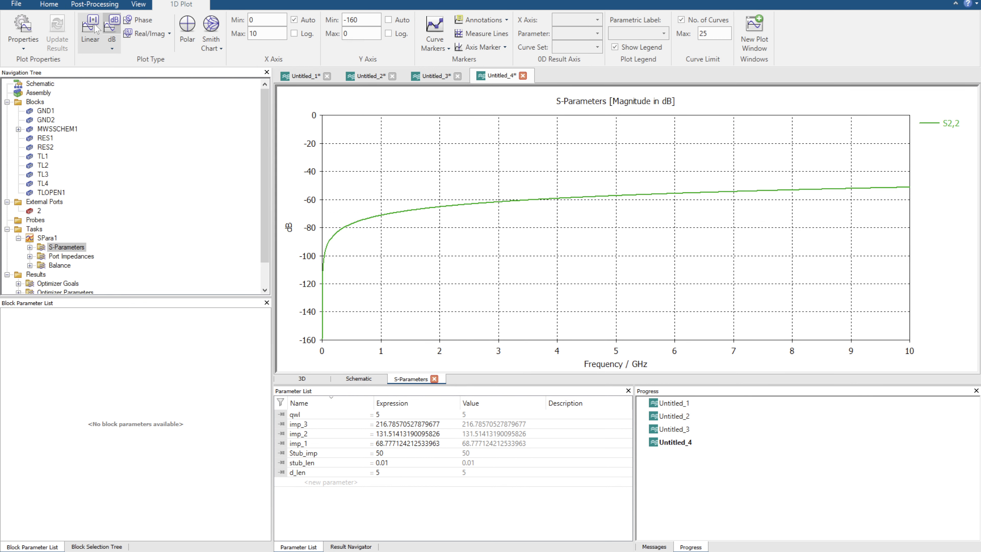
left_click(50, 5)
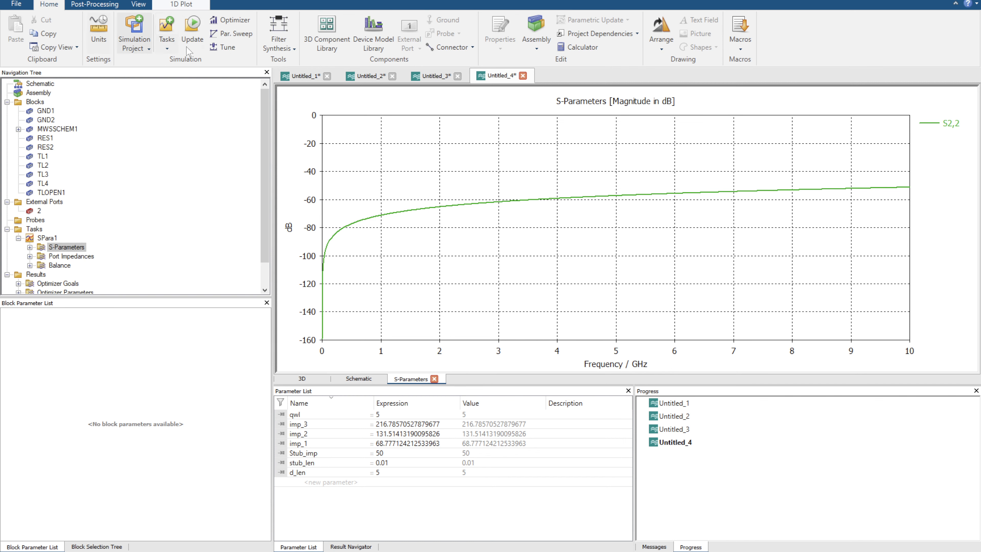
left_click(225, 47)
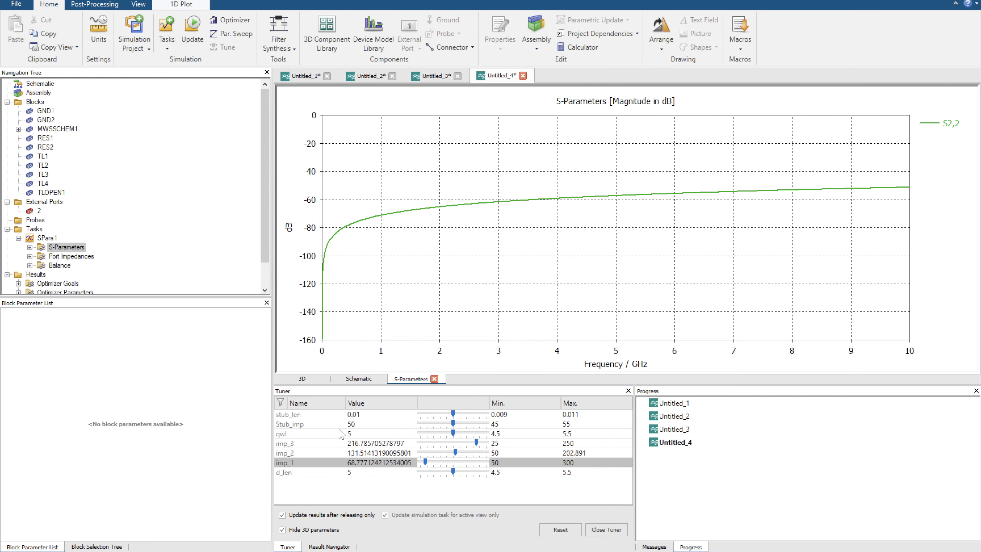
left_click(366, 415)
left_click(298, 424)
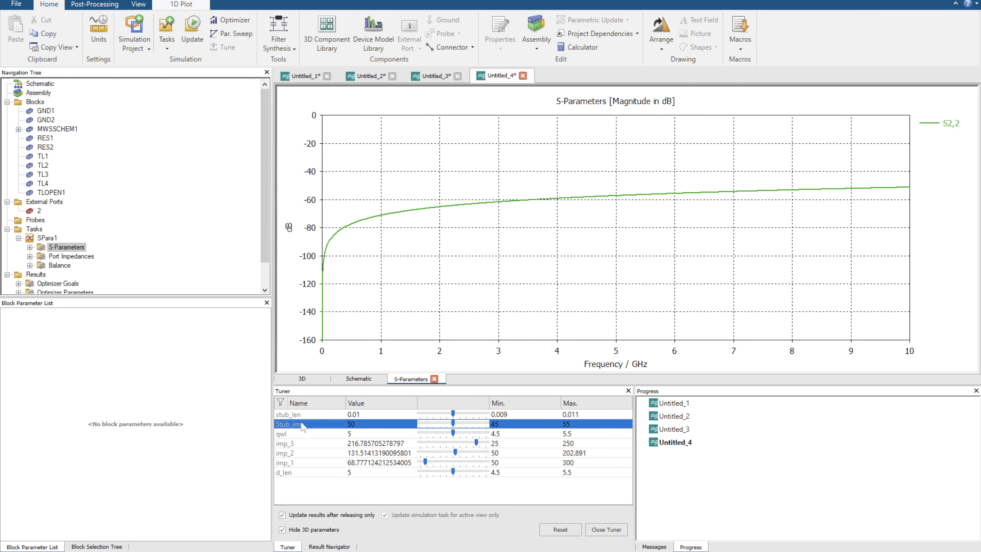
Raise the tuning maximum of stub_len to 10 and tune the parameter up to 10.
left_click(380, 412)
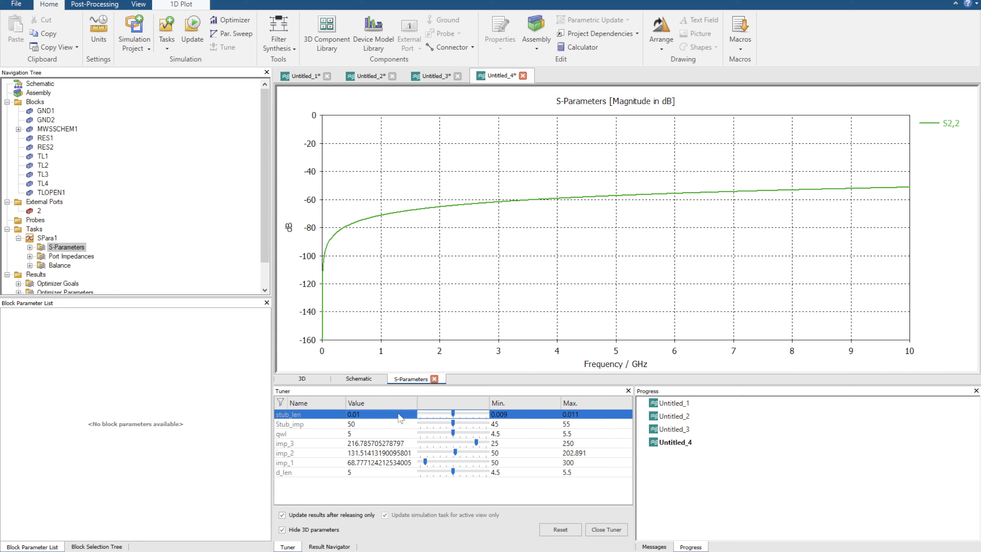
left_click(571, 416)
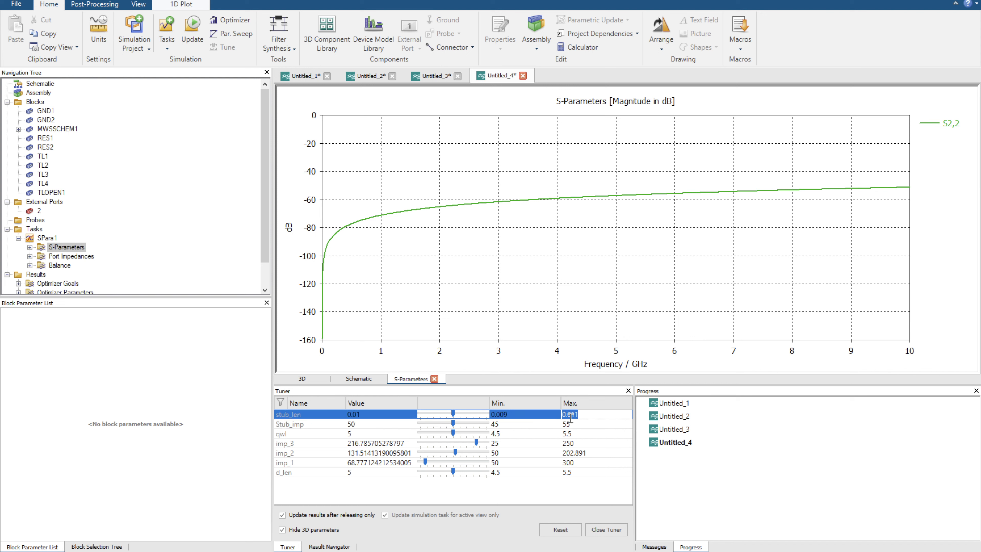
type("10")
key("Return")
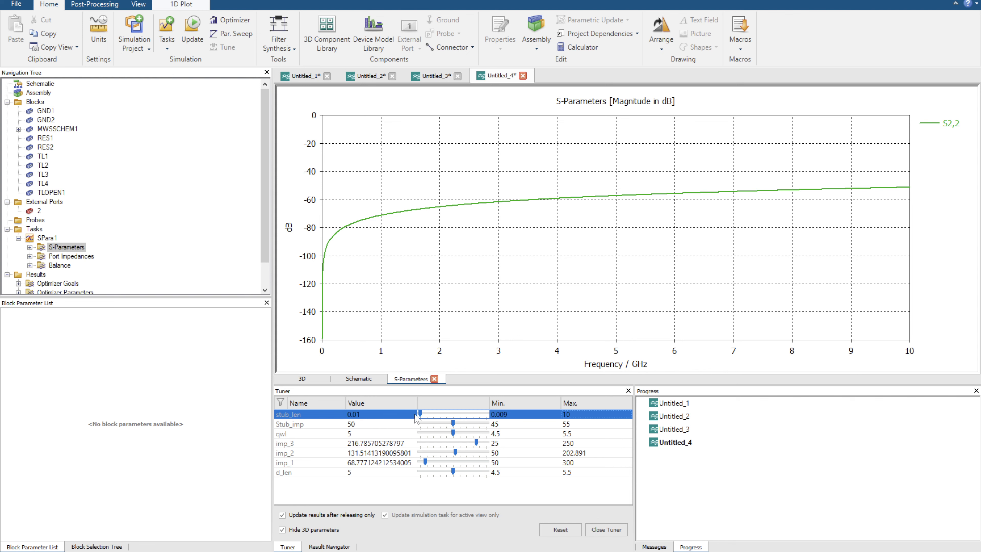
left_click_drag(420, 414, 497, 414)
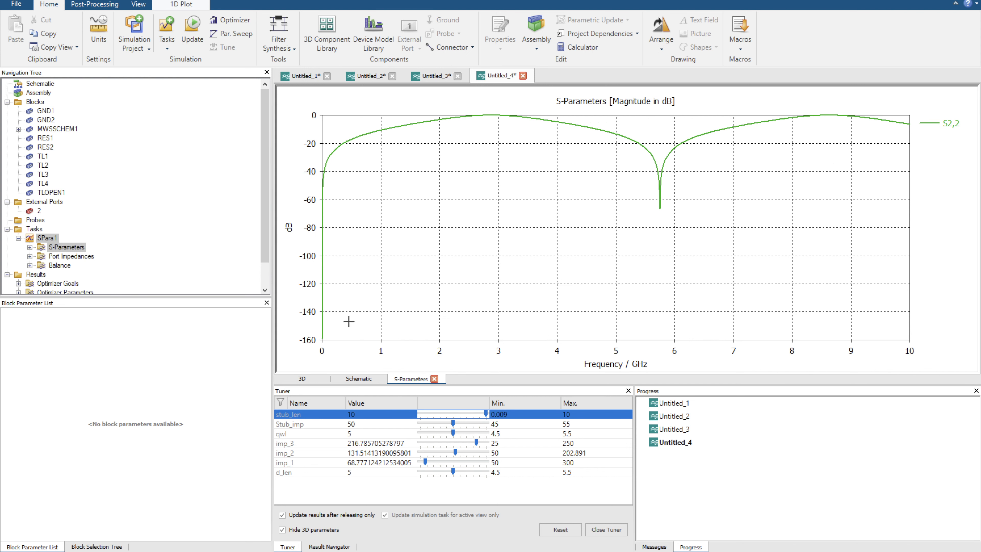
Return to the schematic, rotate the open stub so it hangs vertically below the junction, and move port 2 farther from the stub.
left_click(359, 379)
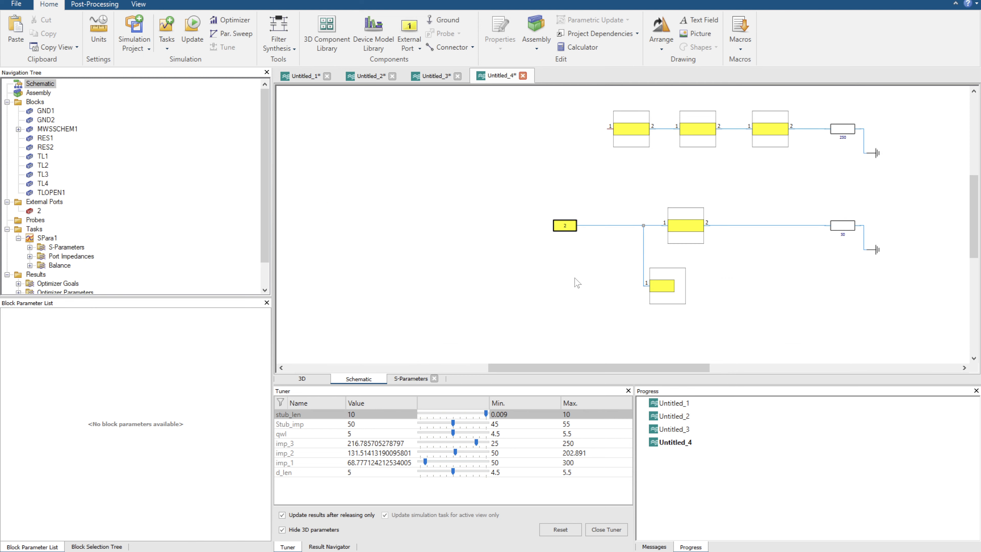
left_click(675, 288)
key("r")
left_click_drag(661, 289, 647, 295)
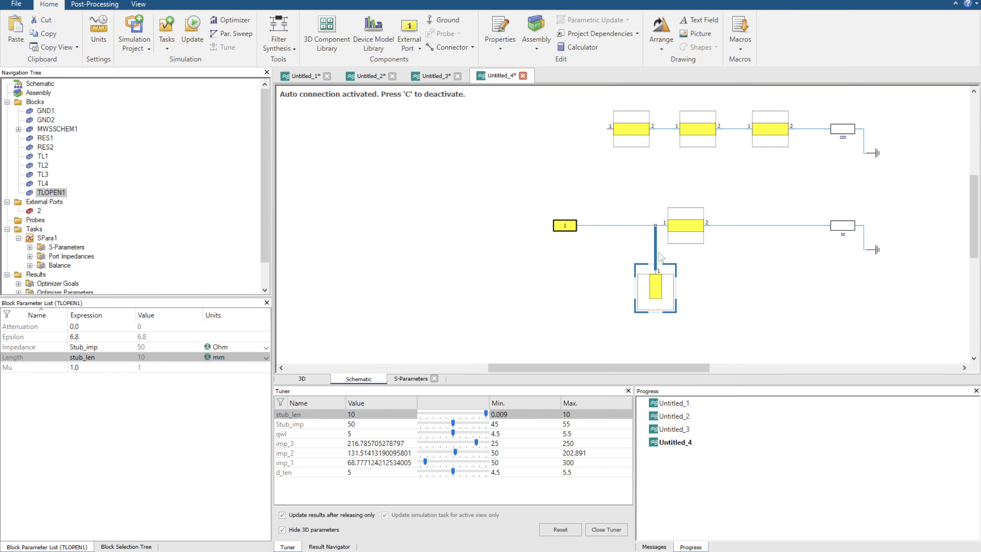
left_click_drag(568, 228, 483, 227)
Delete the connector between port 2 and the stub junction and insert a copy of the d_len transmission line in its place.
left_click(556, 214)
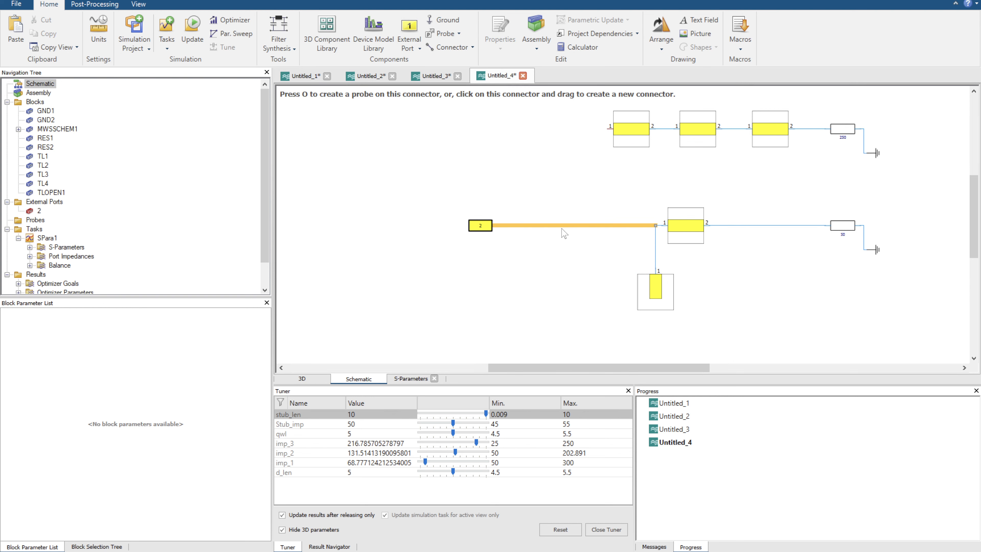
key("Delete")
left_click(673, 212)
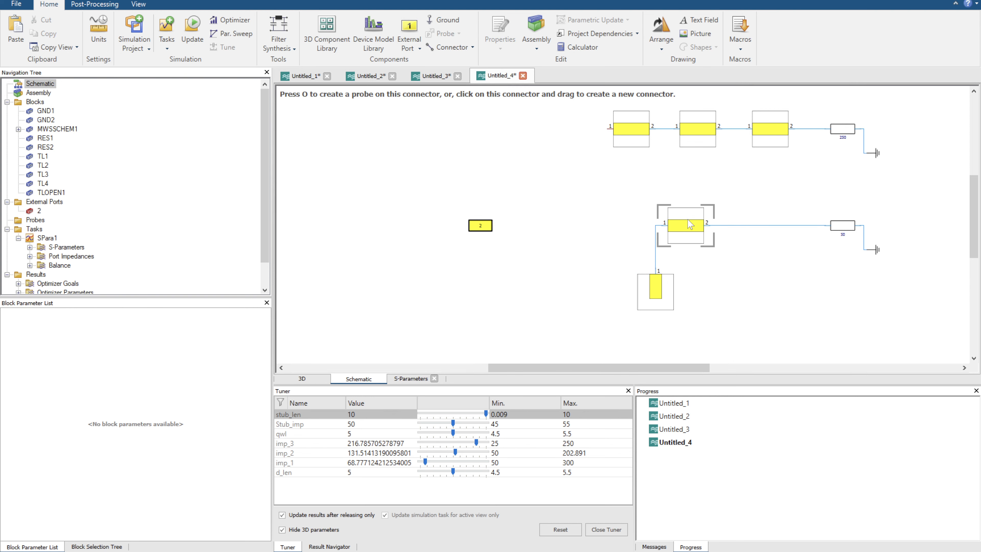
left_click(475, 210)
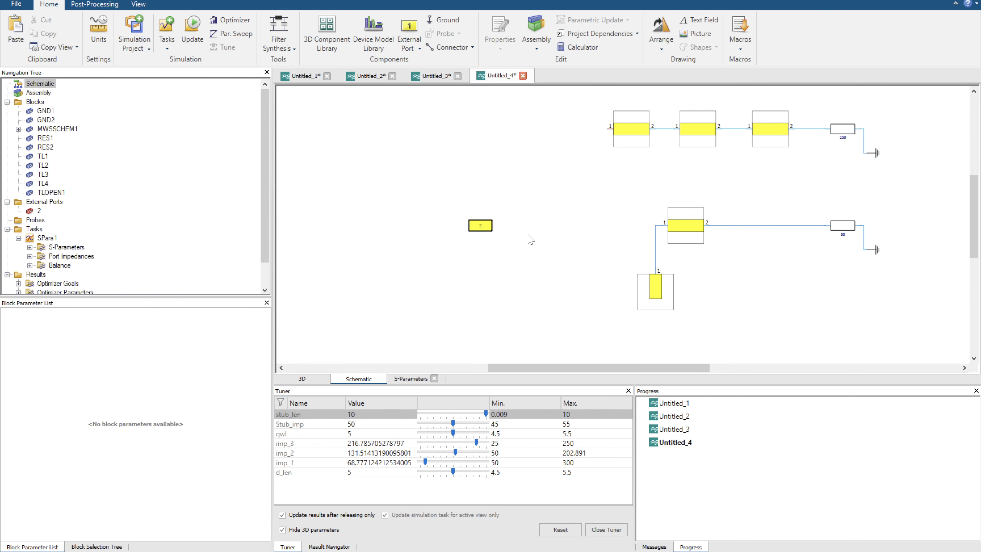
left_click(690, 228)
key("ctrl+c")
key("ctrl+v")
mouse_move(572, 241)
left_mouse_down()
mouse_move(577, 231)
mouse_move(619, 232)
mouse_move(523, 232)
mouse_move(578, 235)
left_mouse_up()
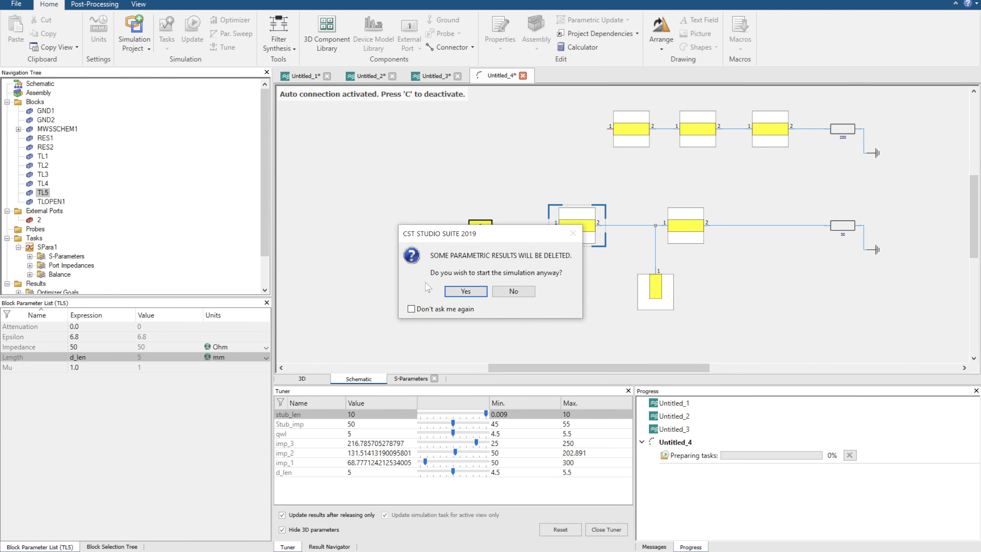
Update the simulation, allowing parametric results to be deleted, and inspect the S2,2 curve around 2.7 to 3.2 GHz.
left_click(459, 292)
left_click(77, 257)
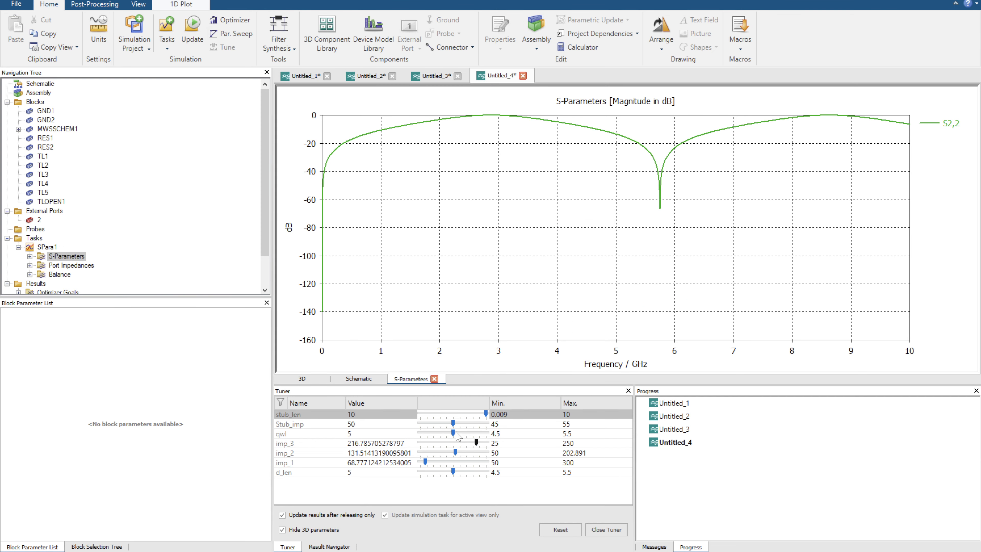
left_click(479, 415)
left_click_drag(484, 415, 507, 415)
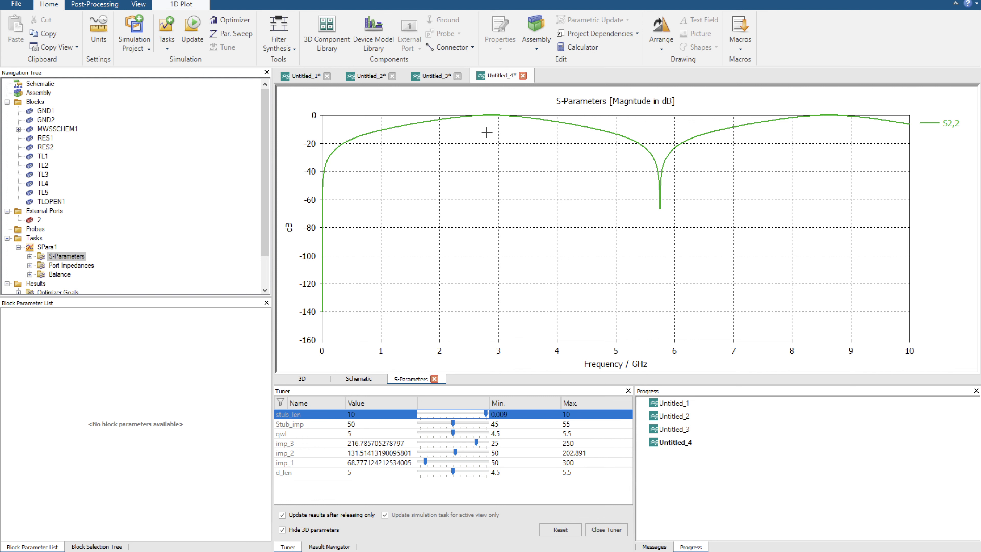
left_click_drag(479, 113, 512, 128)
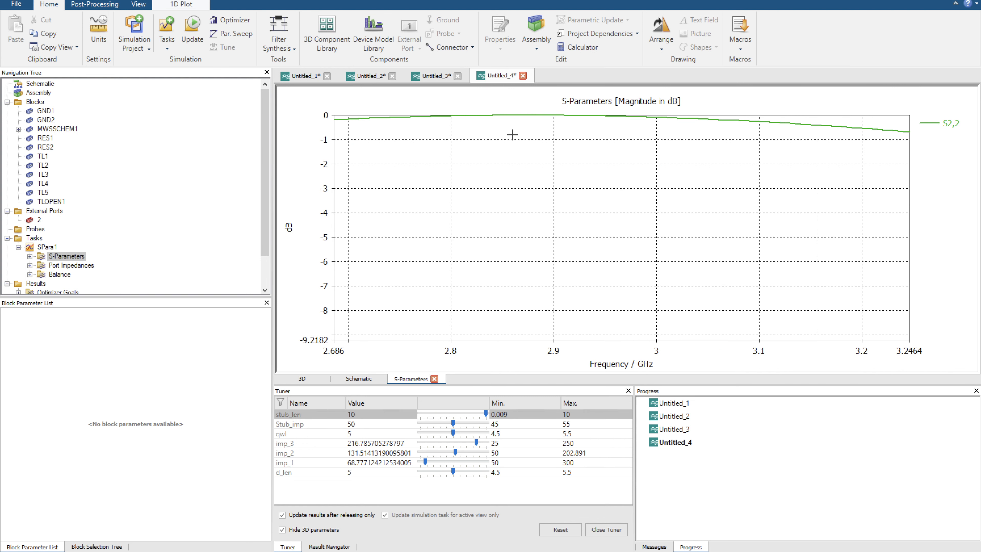
key("space")
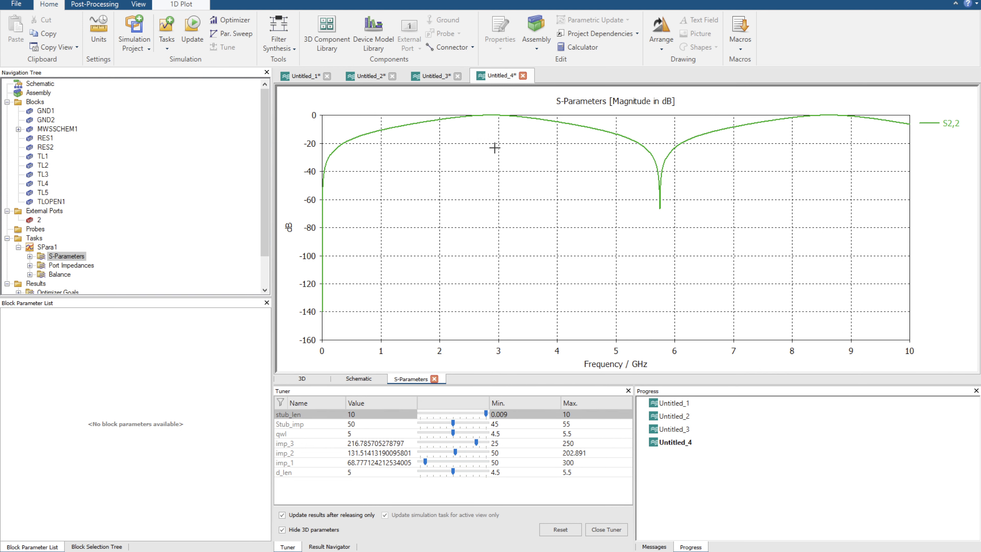
Replace the 50 Ohm load and its ground in the stub circuit with a second external port connected to the output line.
left_click(358, 379)
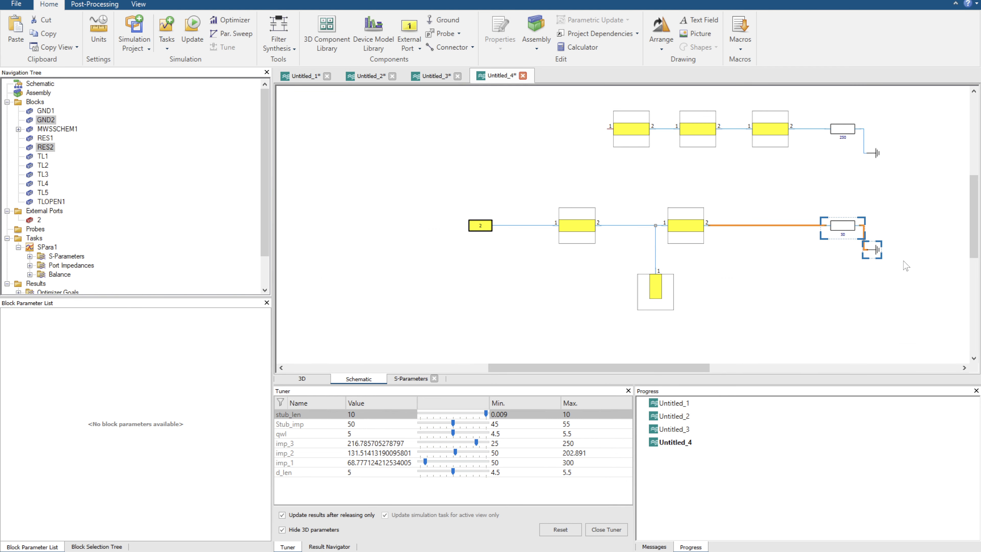
key("Delete")
left_click(438, 23)
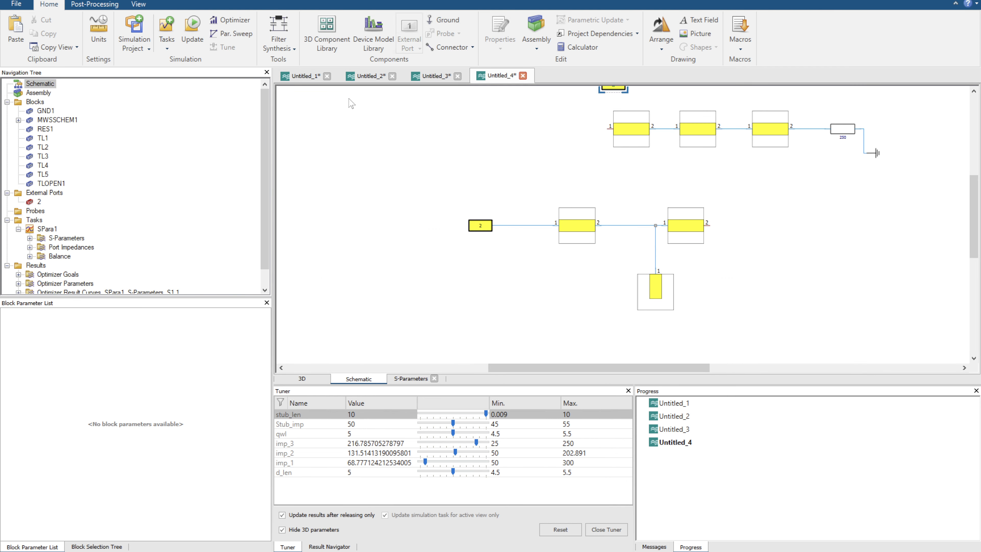
left_click(726, 227)
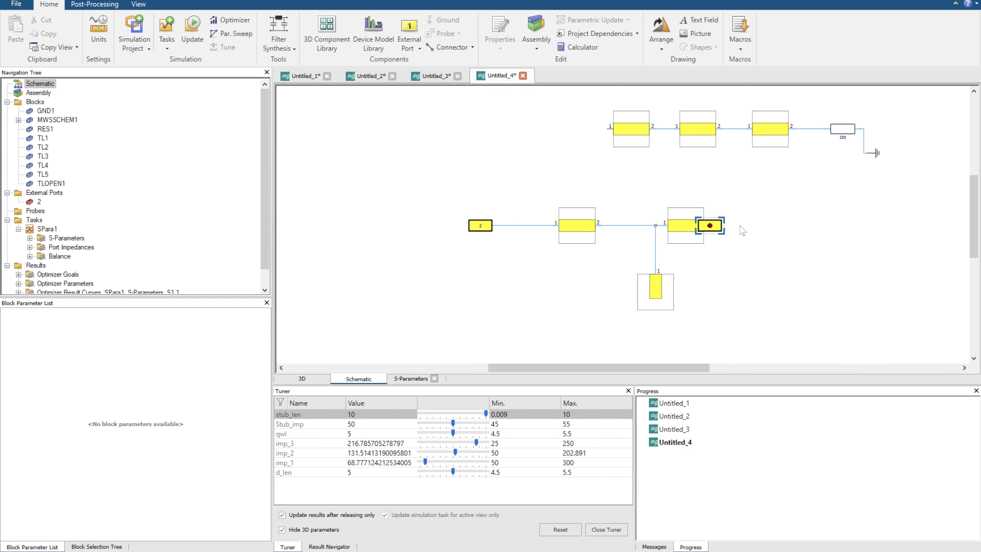
left_click(801, 227)
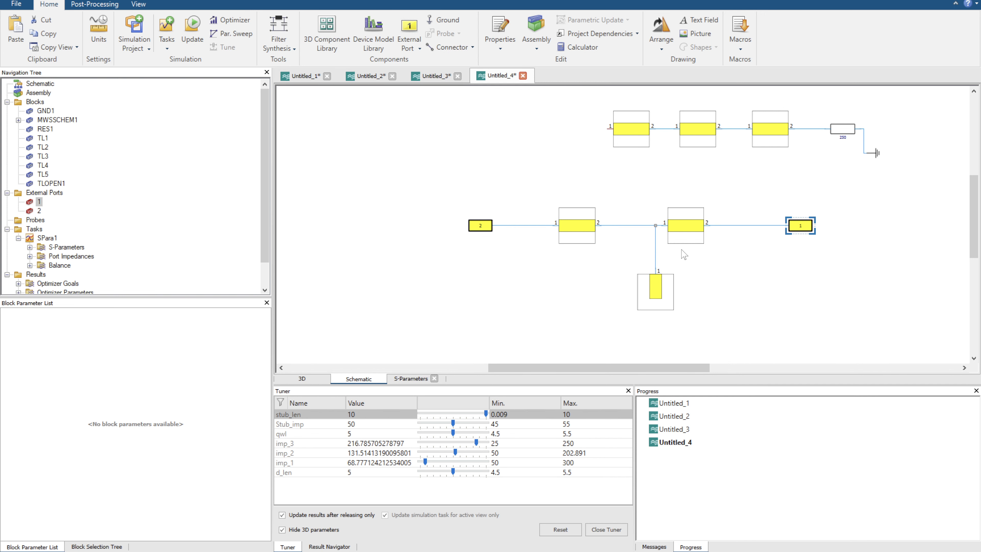
Update the simulation of the two-port stub circuit and display its S-Parameters plot.
left_click(192, 29)
left_click(54, 257)
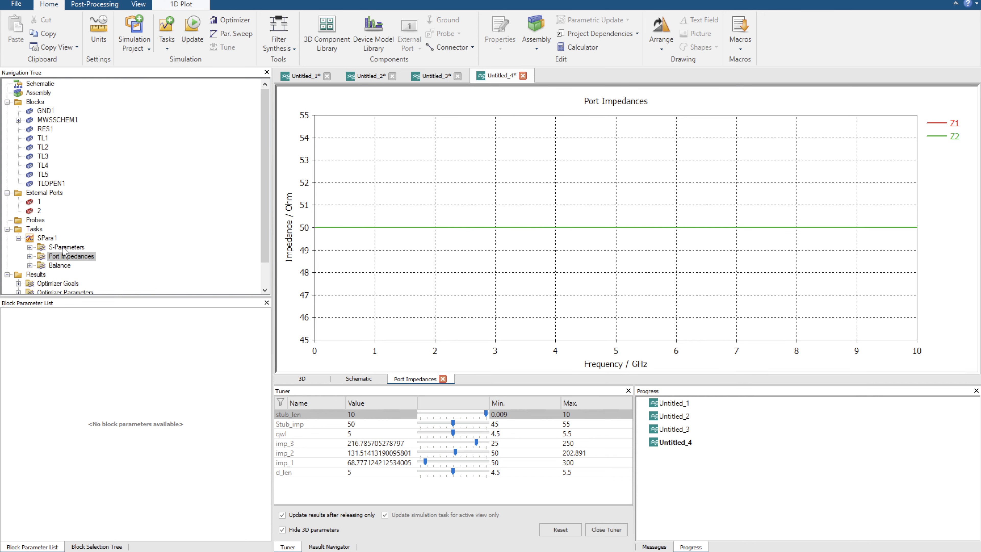
left_click(65, 247)
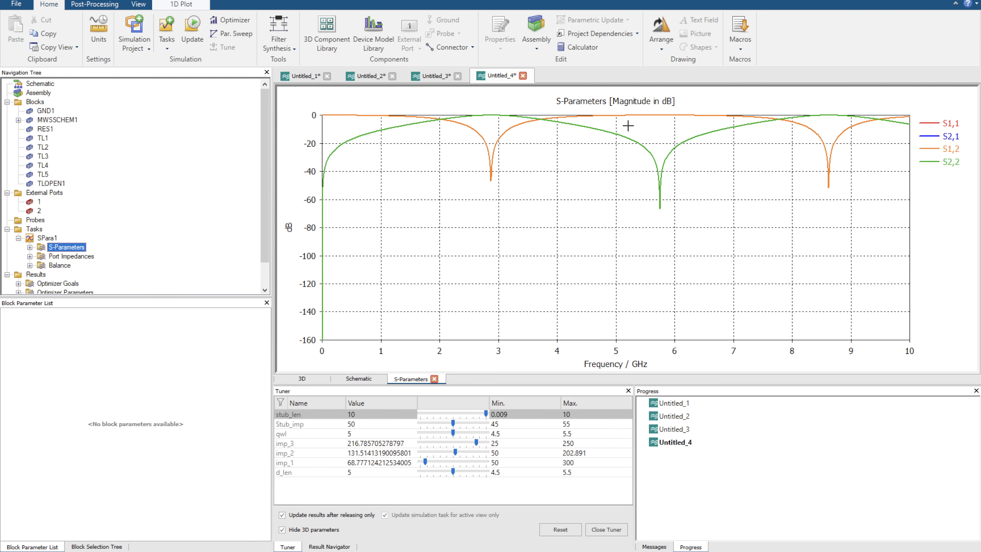
Compare the S1,1 and S1,2 curves and examine the S1,2 notch near 2.9 GHz up close before restoring the full frequency range.
left_click(954, 127)
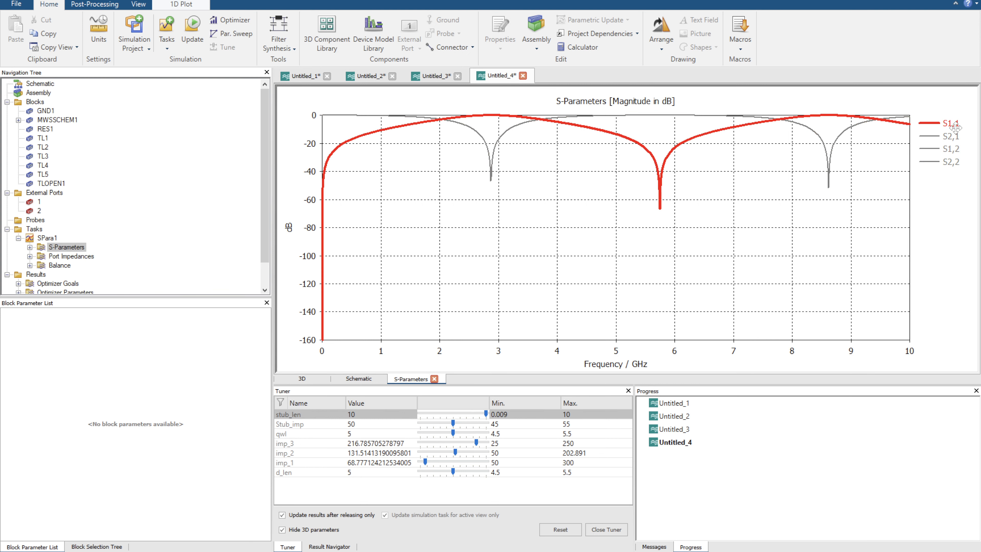
left_click(955, 150)
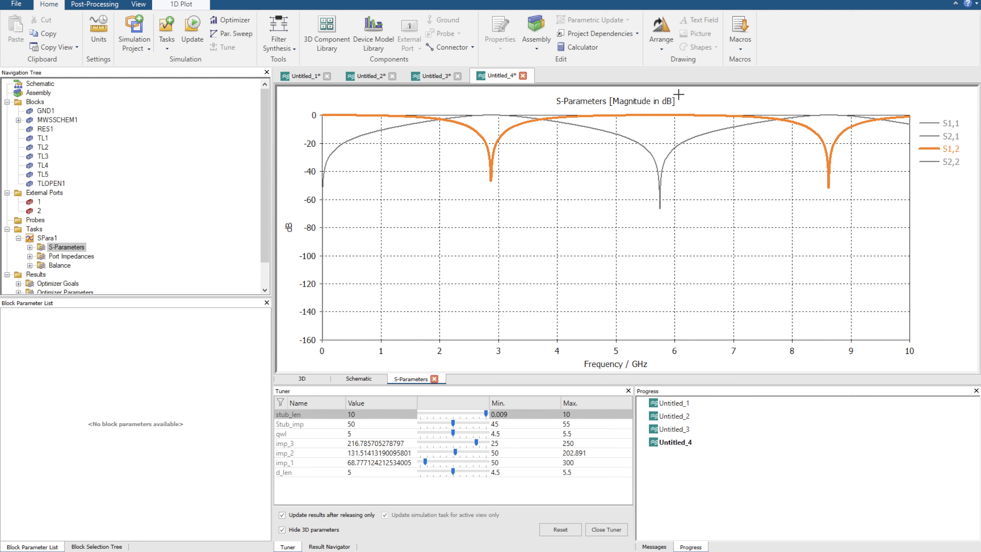
left_click(947, 128)
left_click(942, 152)
left_click_drag(488, 100, 542, 218)
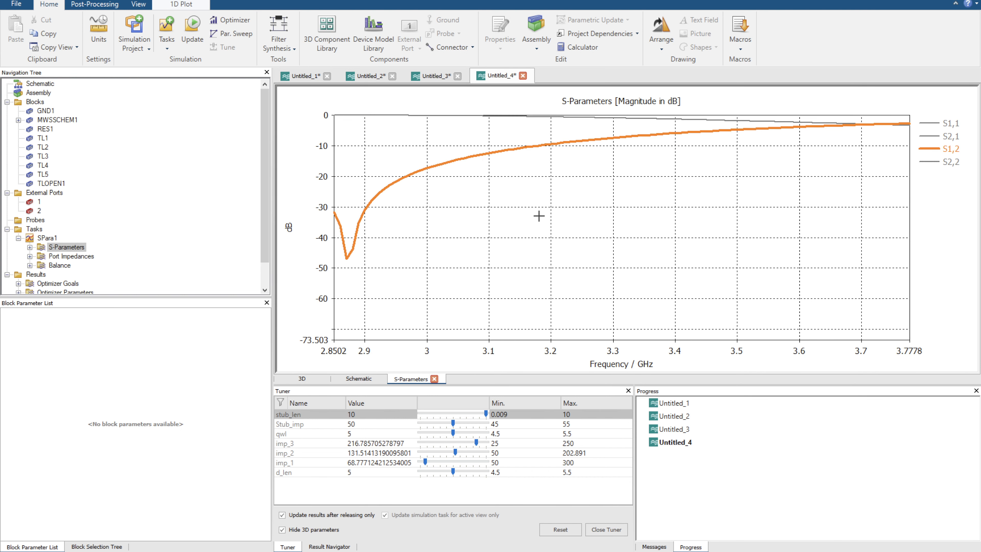
double_click(524, 205)
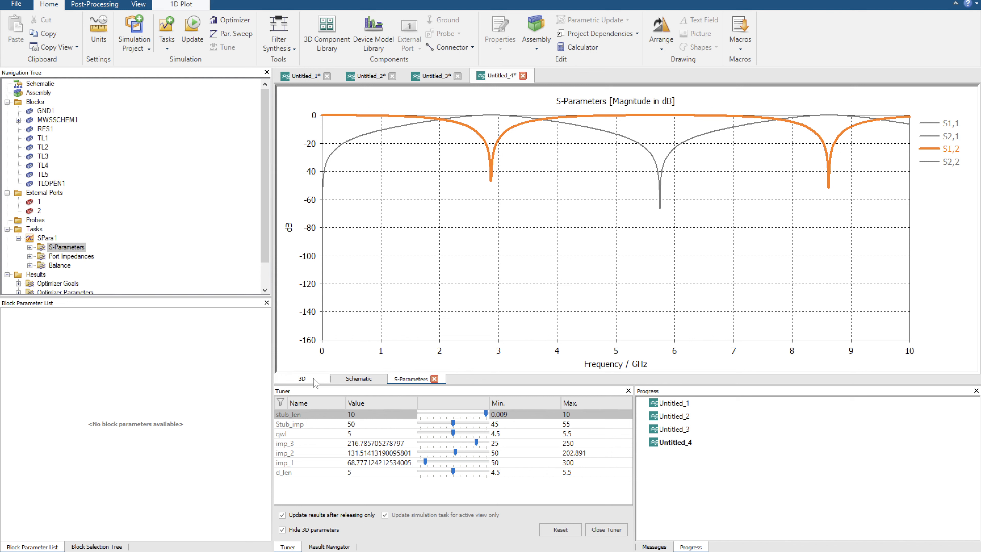
Return to the schematic and delete external port 1 together with its connector.
left_click(361, 379)
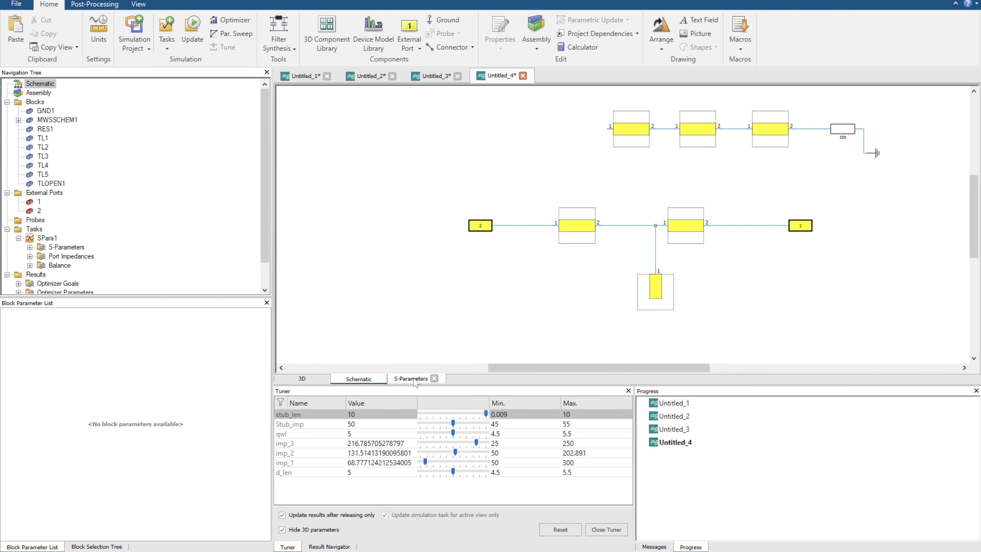
left_click_drag(767, 204, 825, 253)
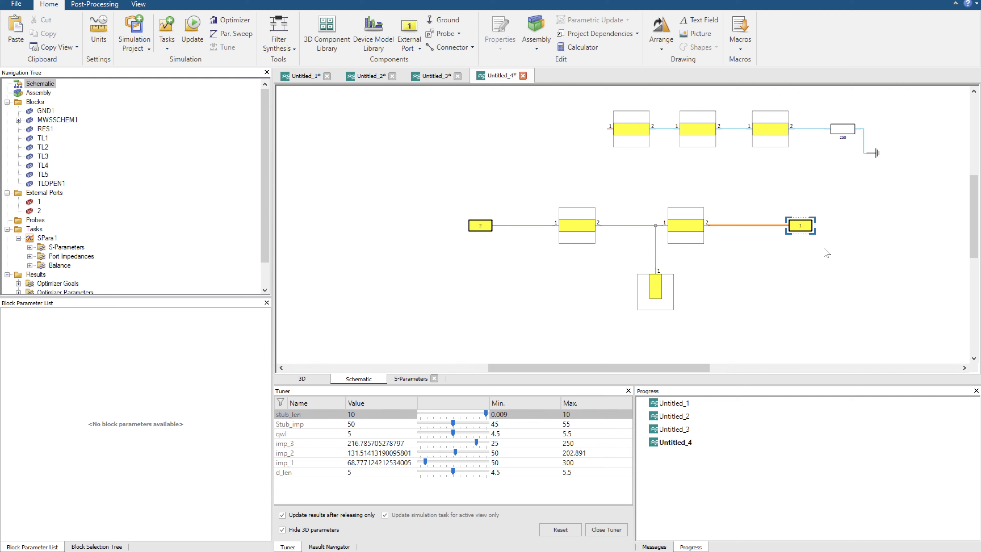
key("Delete")
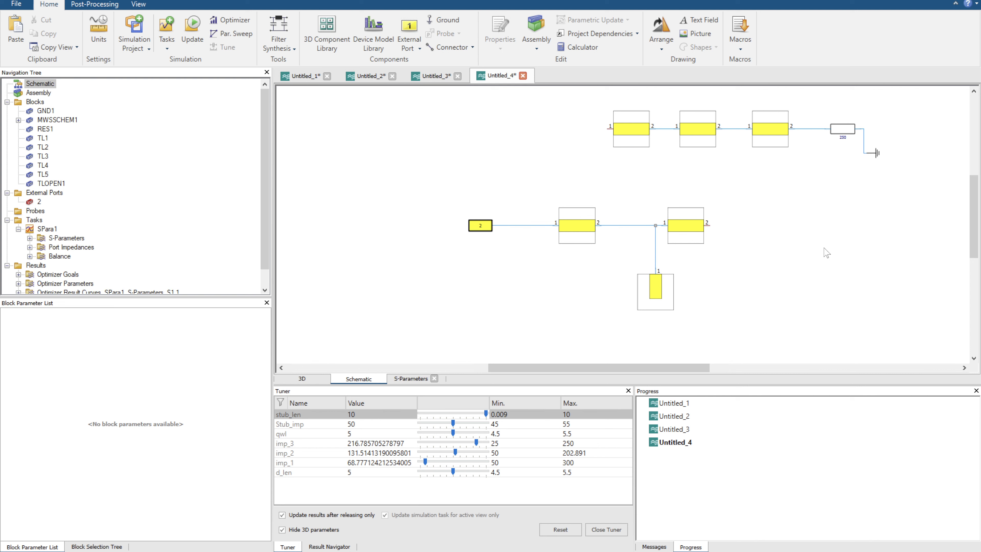
Copy the 250 Ohm resistor with its ground and connect the copy to the open output of the stub circuit's second line.
left_click_drag(830, 110, 891, 159)
left_click(867, 165)
left_click_drag(825, 110, 920, 195)
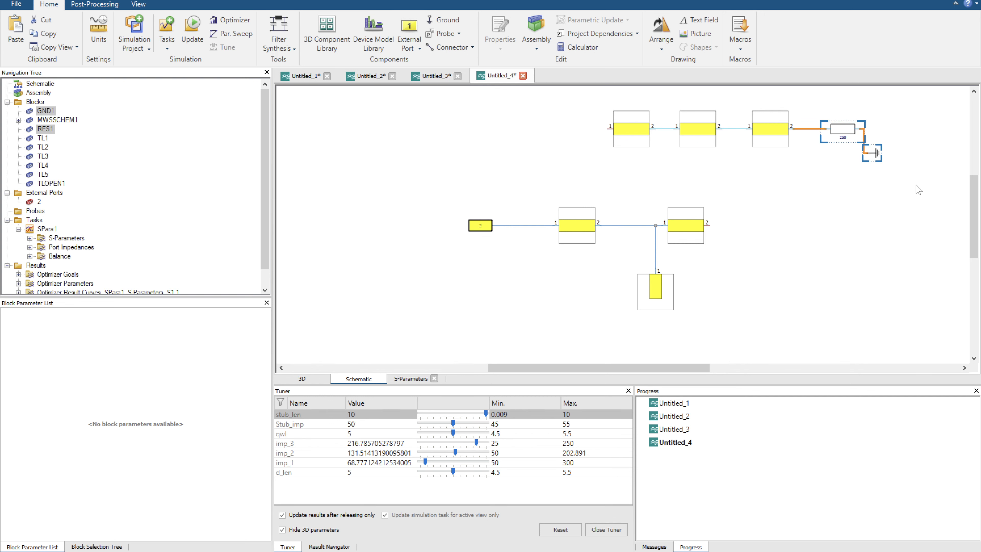
key("ctrl+c")
key("ctrl+v")
left_click(785, 244)
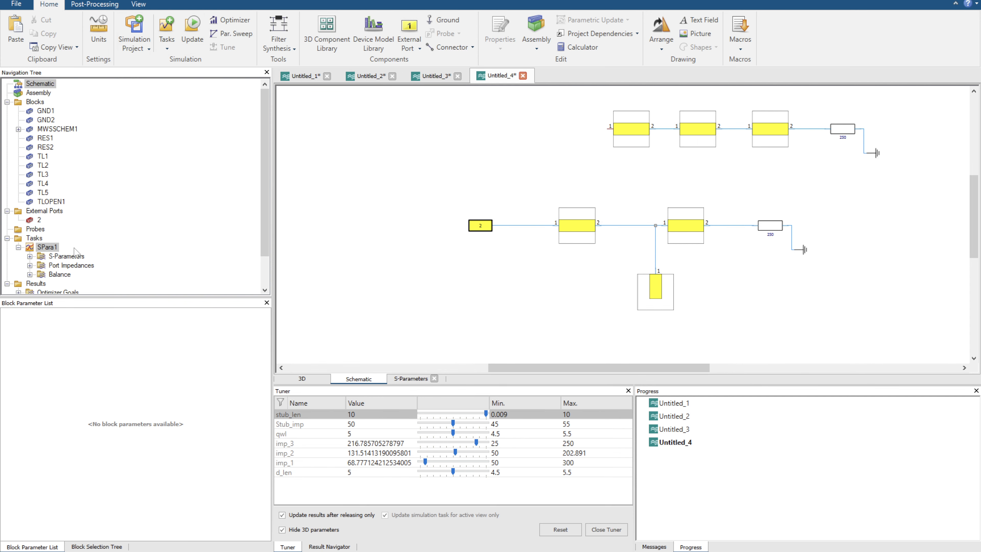
Display the updated S-Parameters for the 250 Ohm load, highlight the S2,2 curve and keep stub_len at 10.
left_click(66, 256)
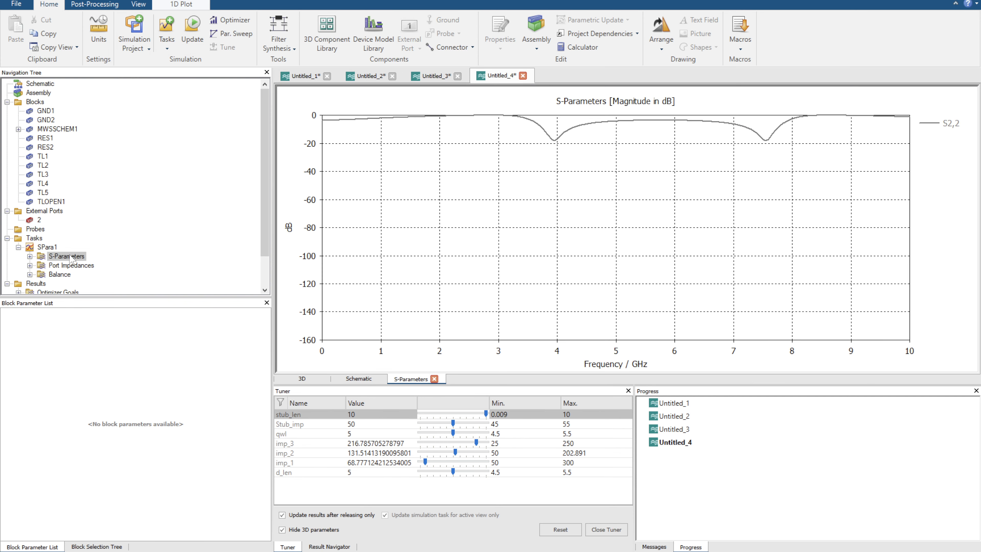
left_click(937, 123)
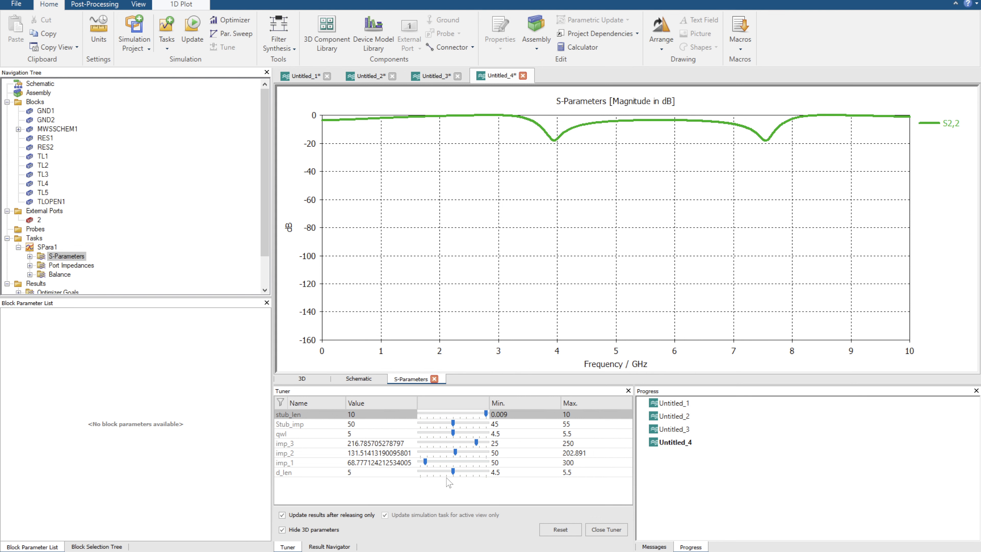
left_click_drag(485, 414, 487, 414)
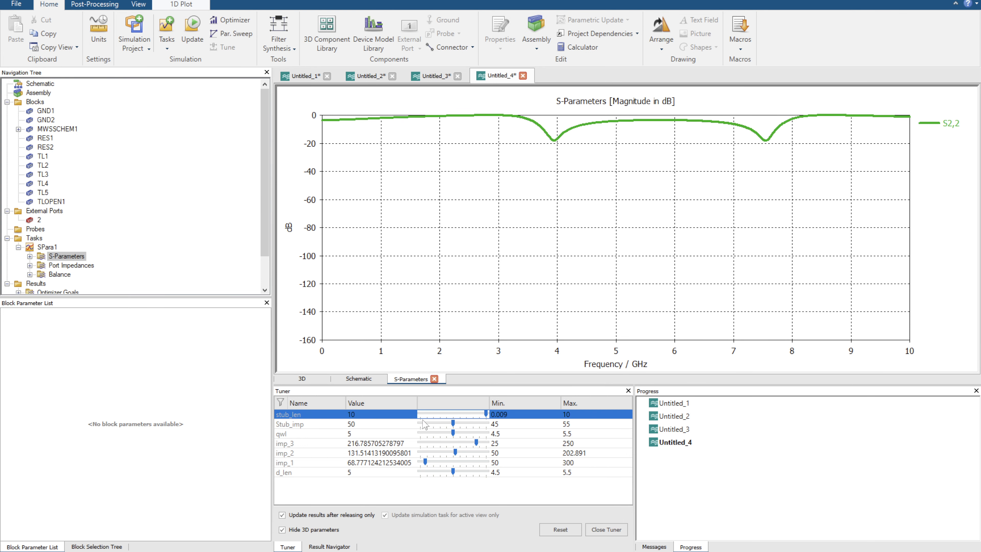
Tune Stub_imp down to about 47.62 Ohm and set its tuning minimum to 2.
left_click(454, 425)
left_click_drag(454, 424, 443, 431)
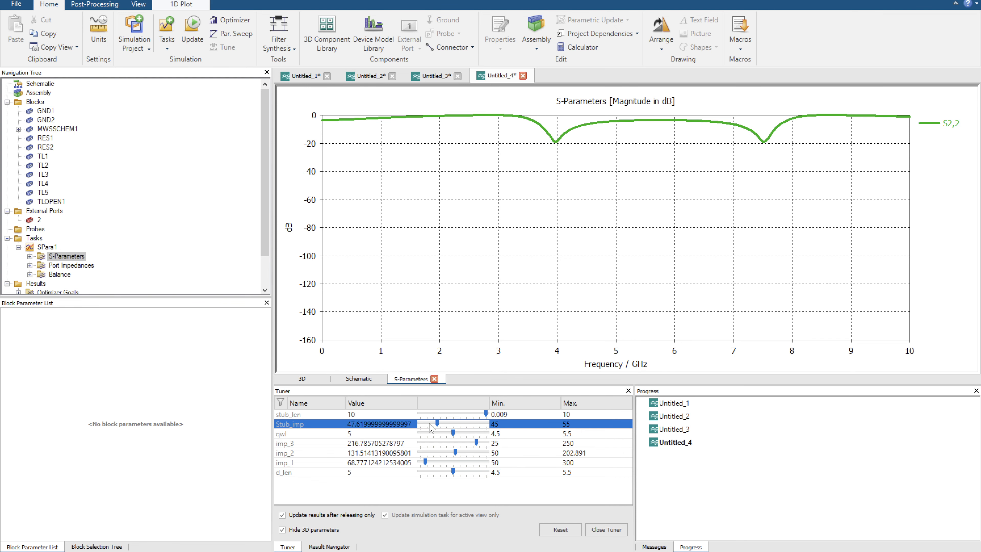
left_click(548, 424)
type("2")
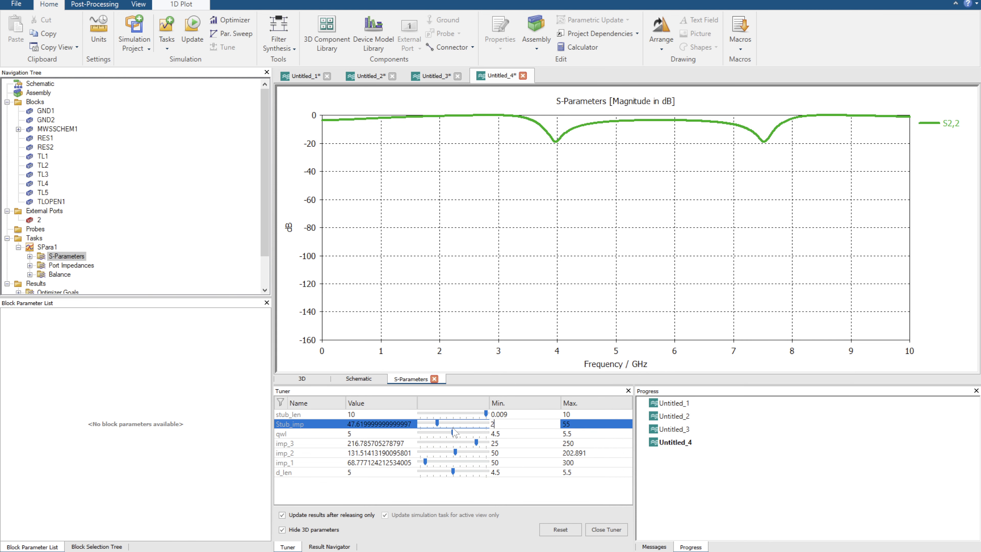
key("Return")
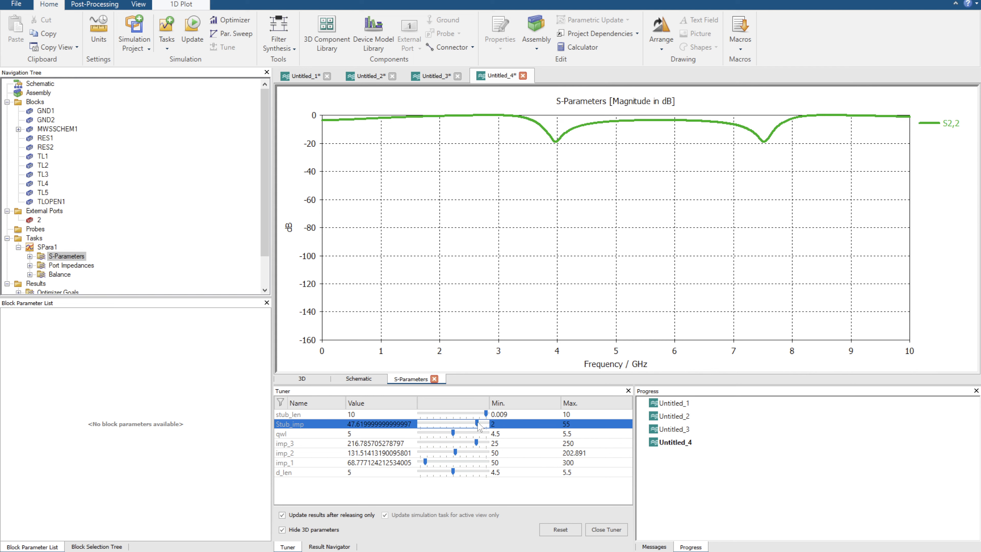
Tune Stub_imp down to 31.044 Ohm while leaving stub_len at its 10 mm maximum.
left_click_drag(477, 424, 456, 424)
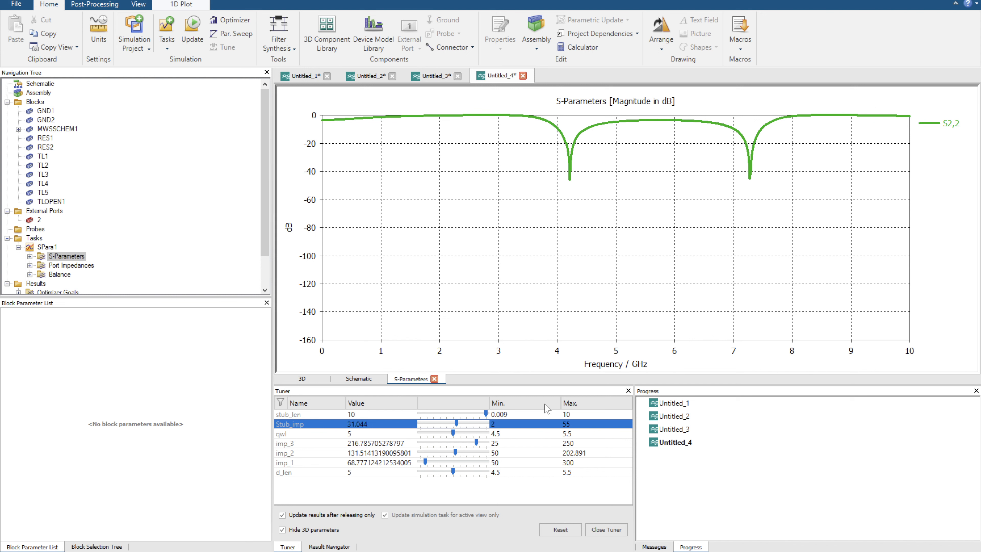
left_click_drag(485, 413, 493, 417)
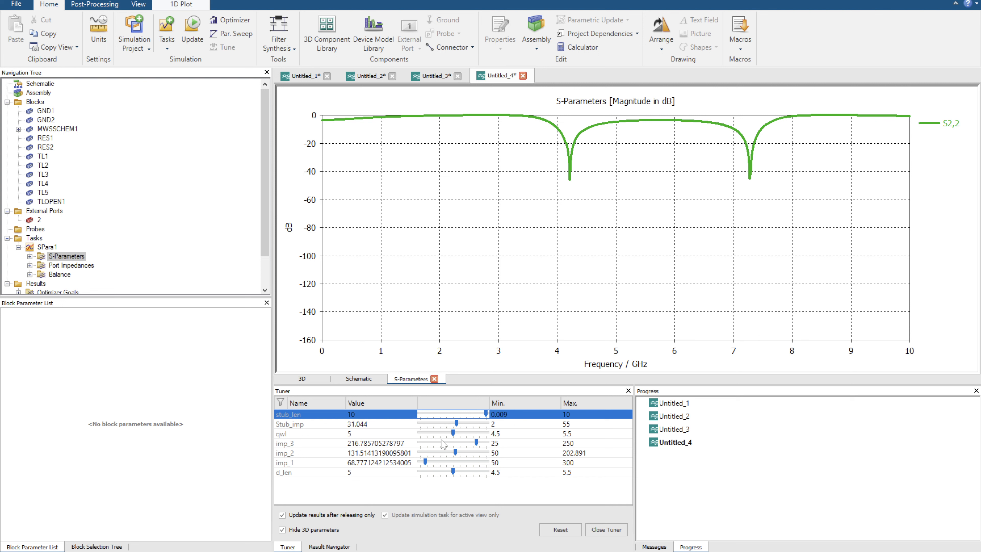
Plot S2,2 as an impedance Smith chart, inspect the curve crossing near the chart's centre, and restore the full view.
left_click(181, 4)
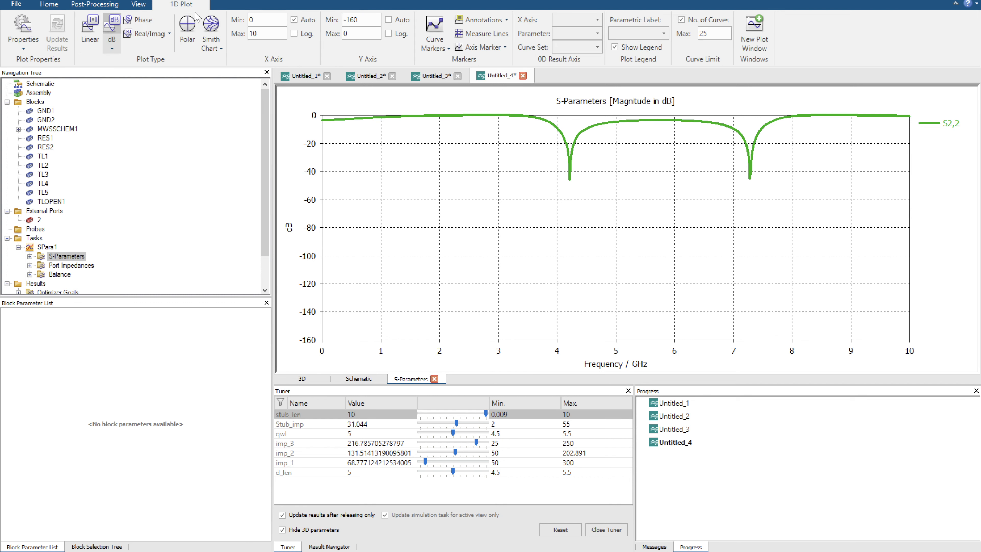
left_click(208, 24)
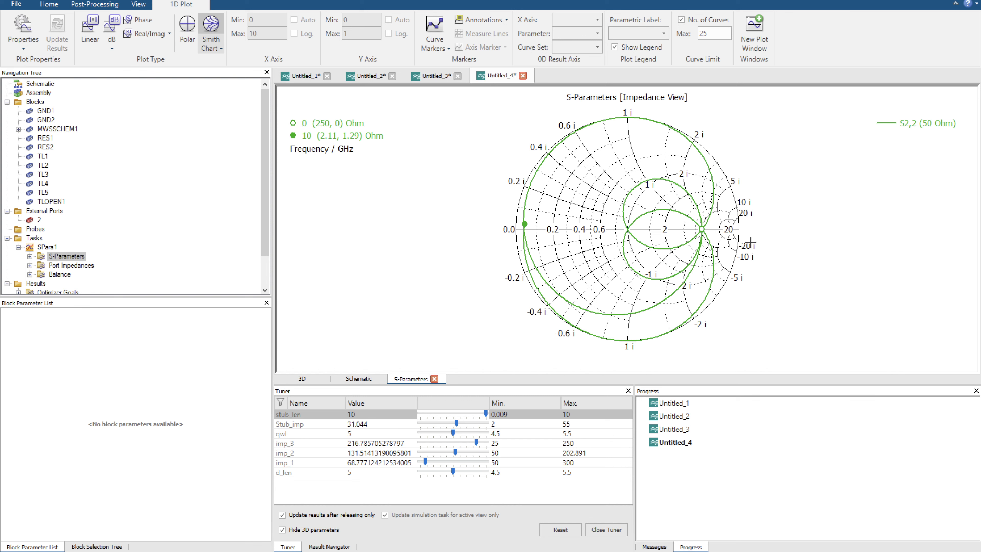
left_click_drag(611, 216, 643, 246)
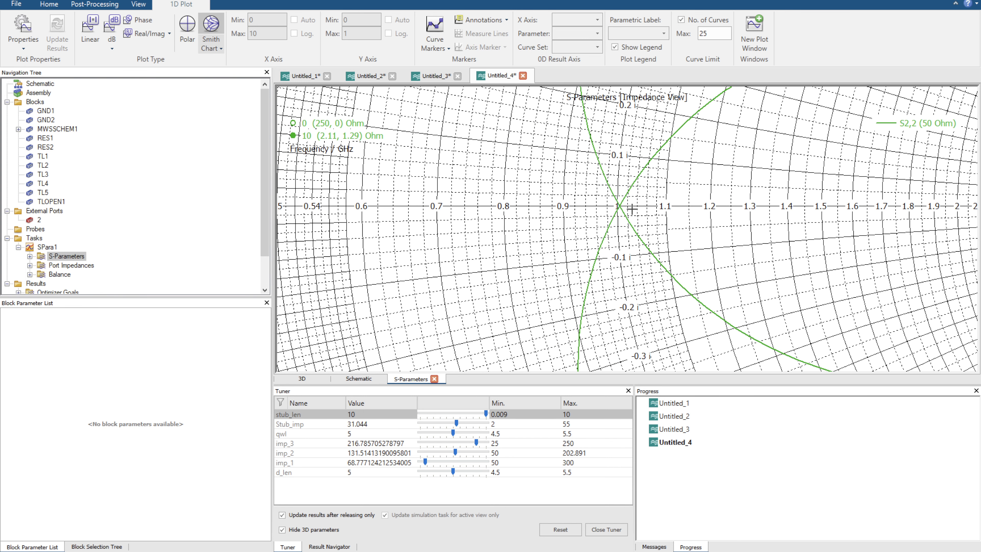
double_click(647, 325)
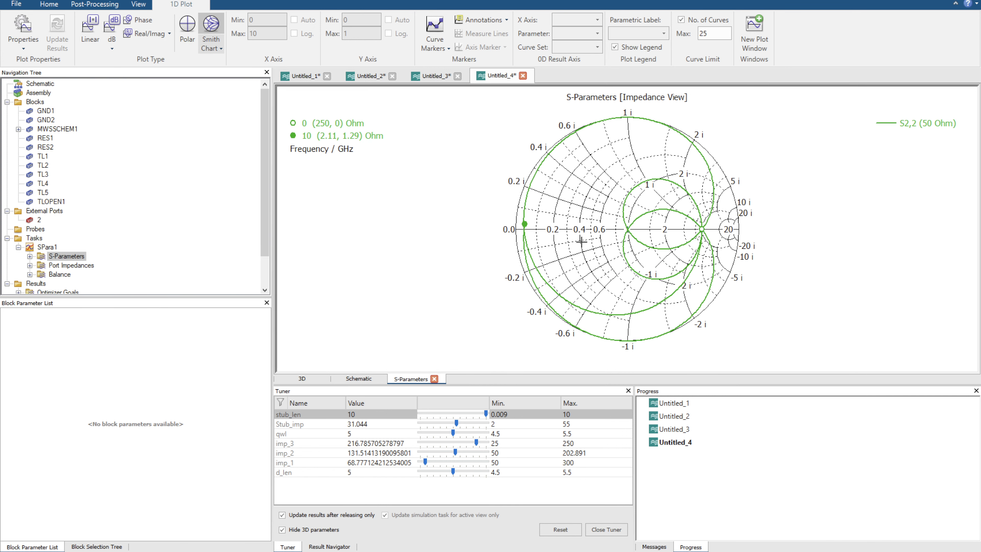
Select the open stub in the schematic and review its impedance and length parameters.
left_click(365, 375)
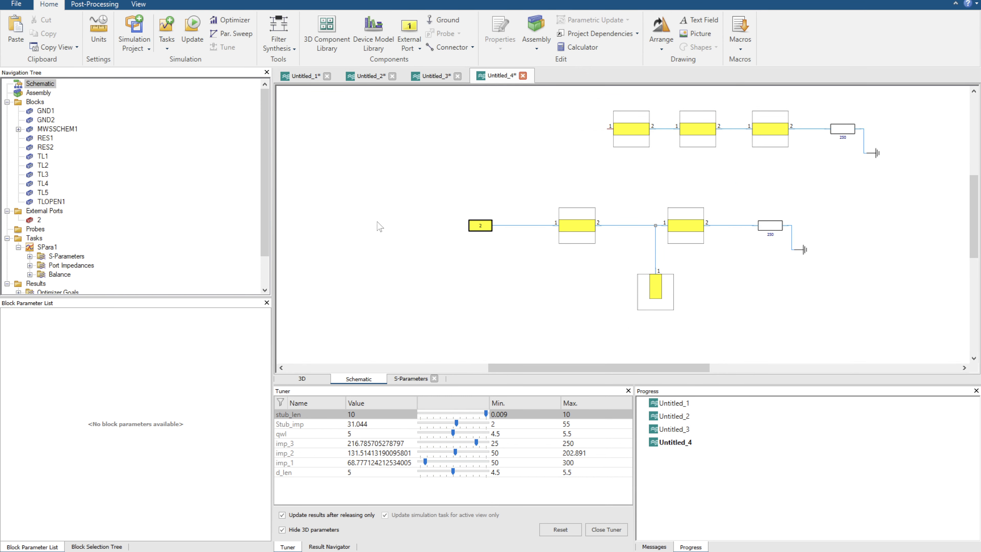
left_click(658, 290)
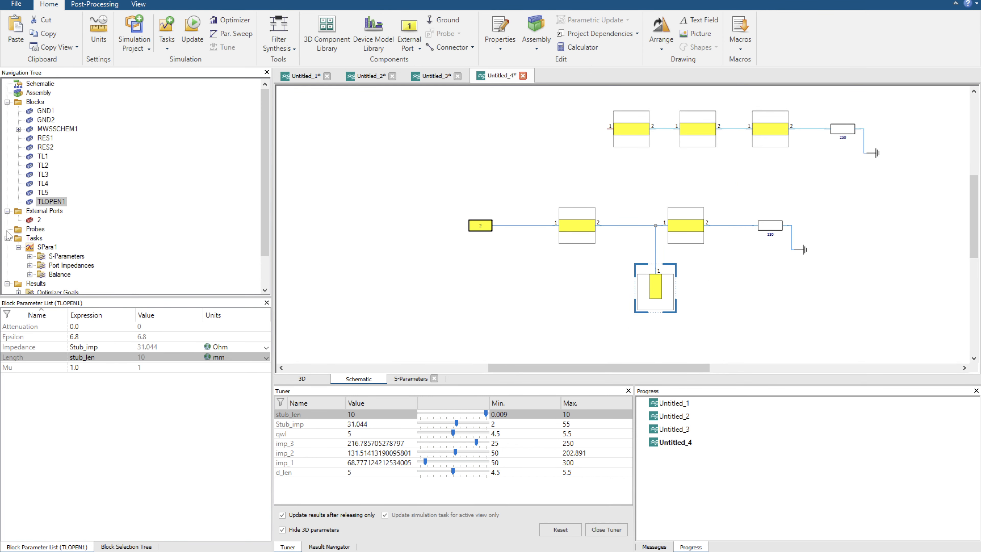
scroll(46, 232, "down", 2)
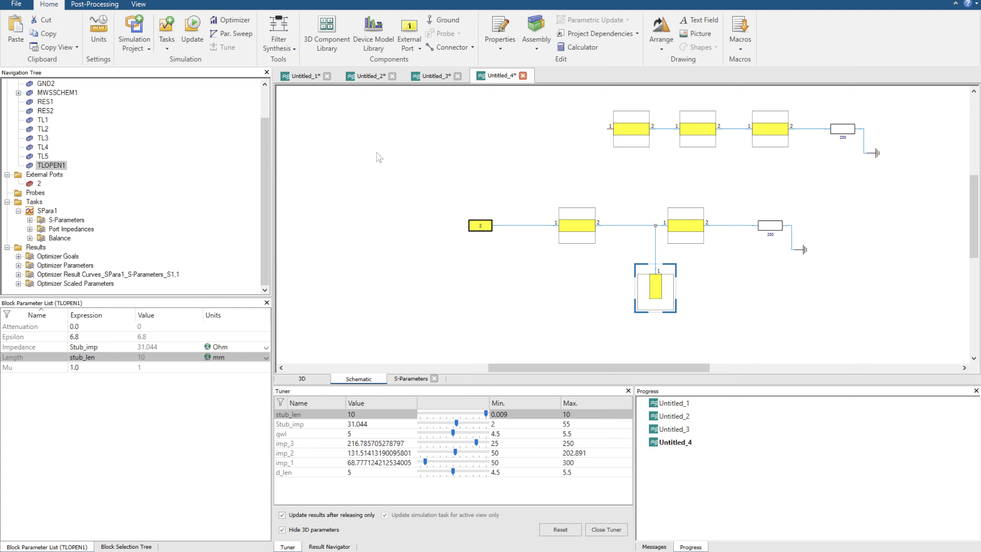
Return to the S-Parameters plot and switch the Smith chart to the admittance view.
left_click(417, 380)
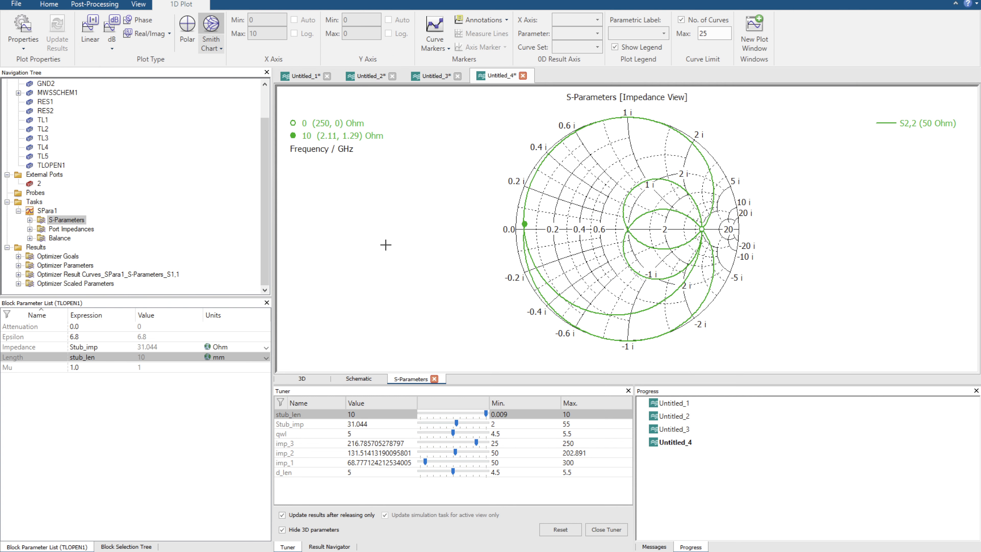
left_click(211, 49)
left_click(226, 74)
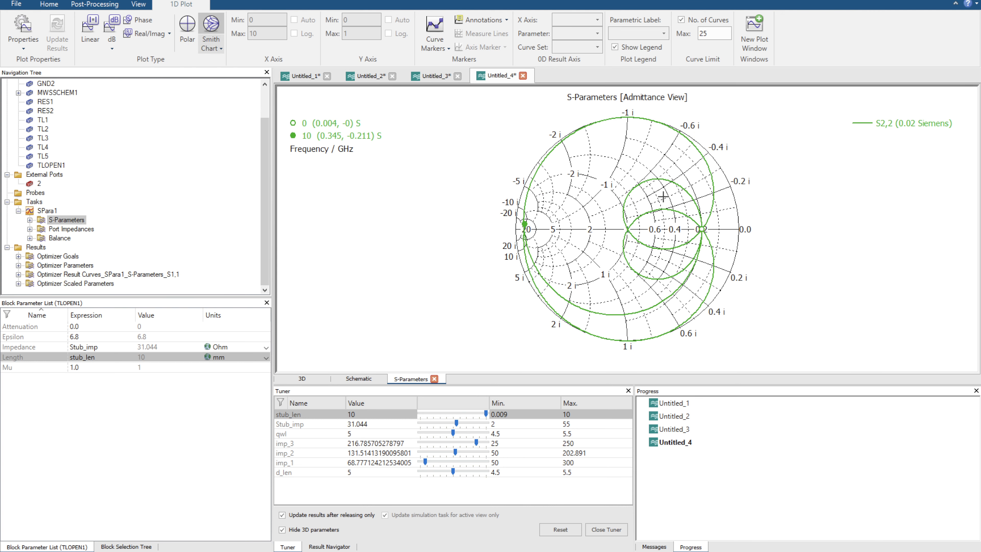
Go back to the schematic and view the three-line circuit together with the stub circuit.
left_click(317, 380)
left_click(359, 379)
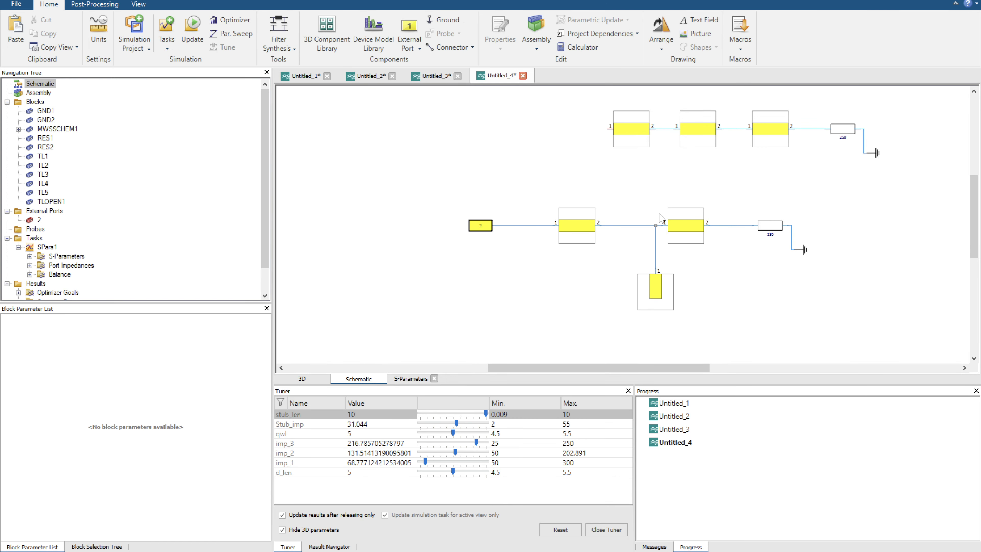
scroll(744, 192, "down", 3)
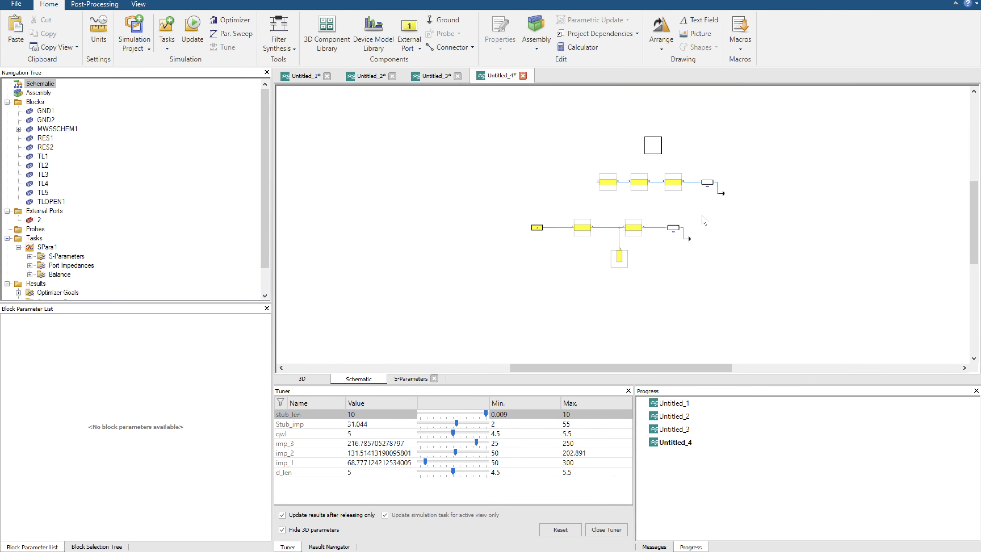
scroll(705, 215, "up", 2)
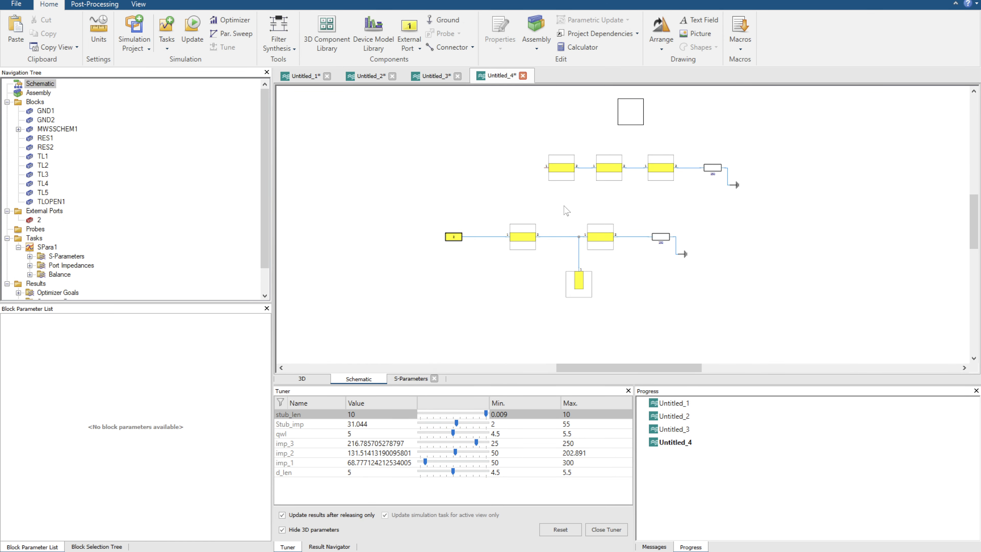